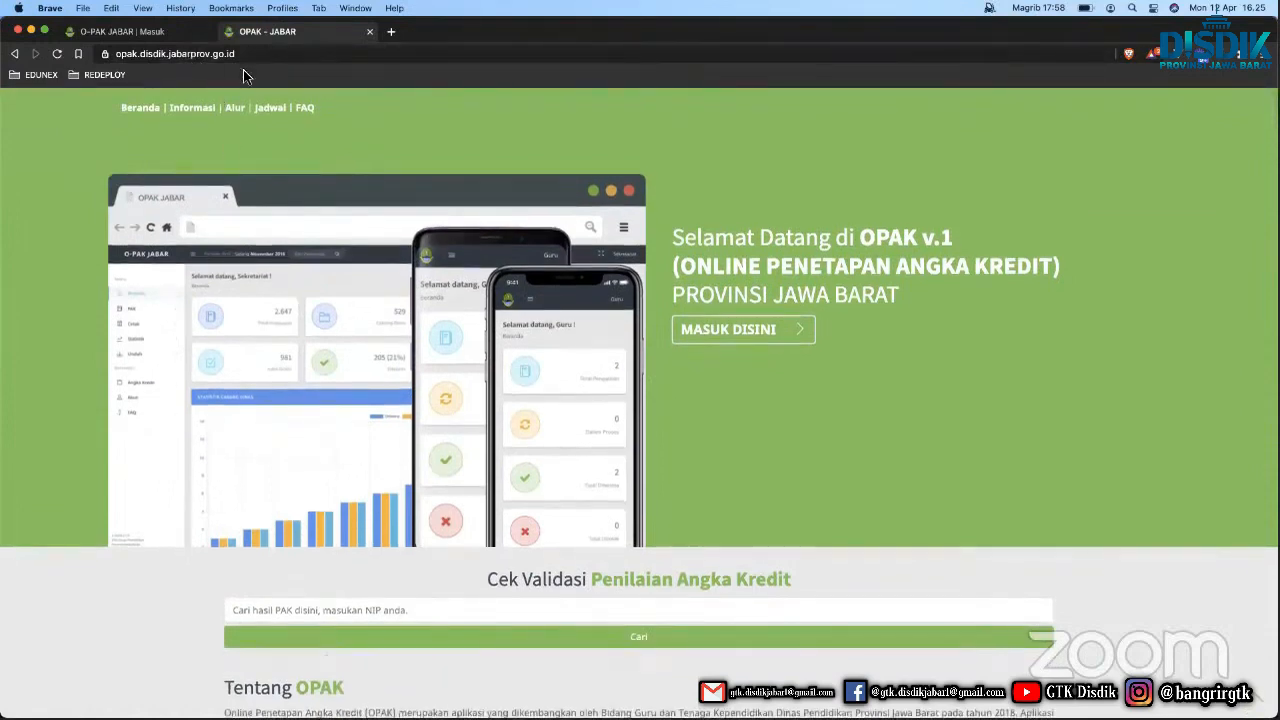
Browse the OPAK home page, try the NIP validation search, then reload the page.
scroll(311, 429, down, 5)
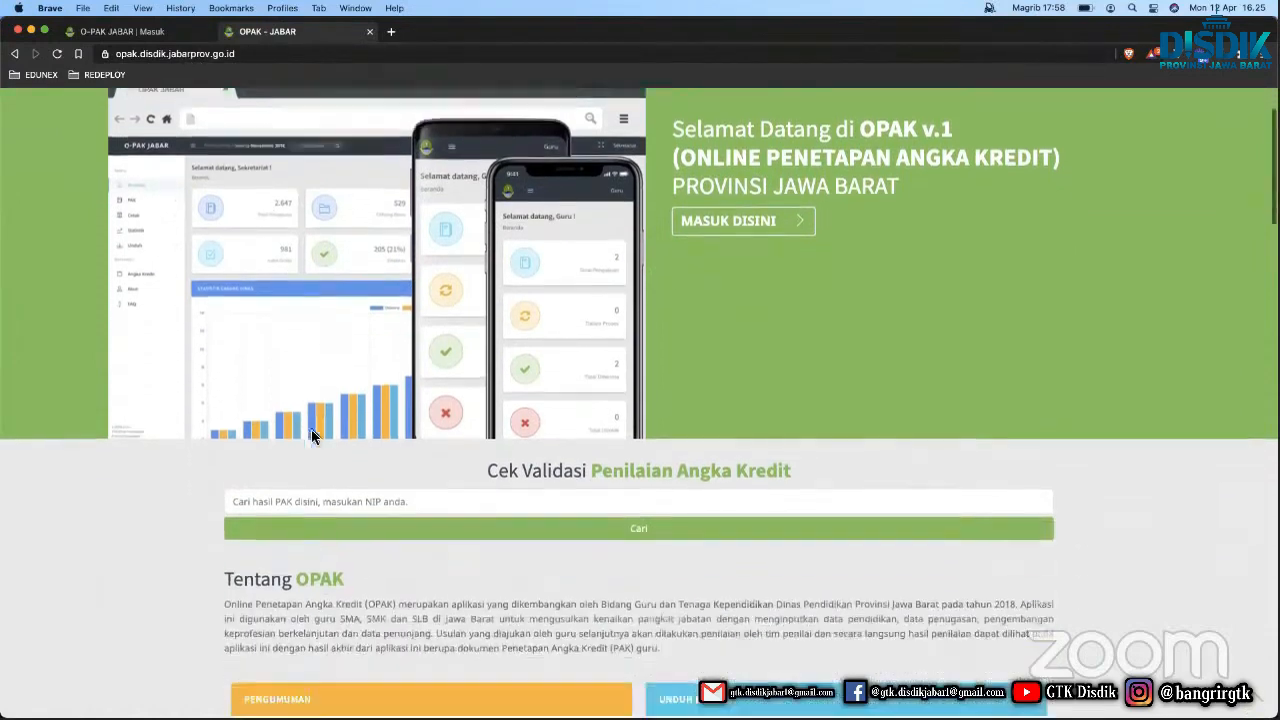
scroll(311, 429, down, 2)
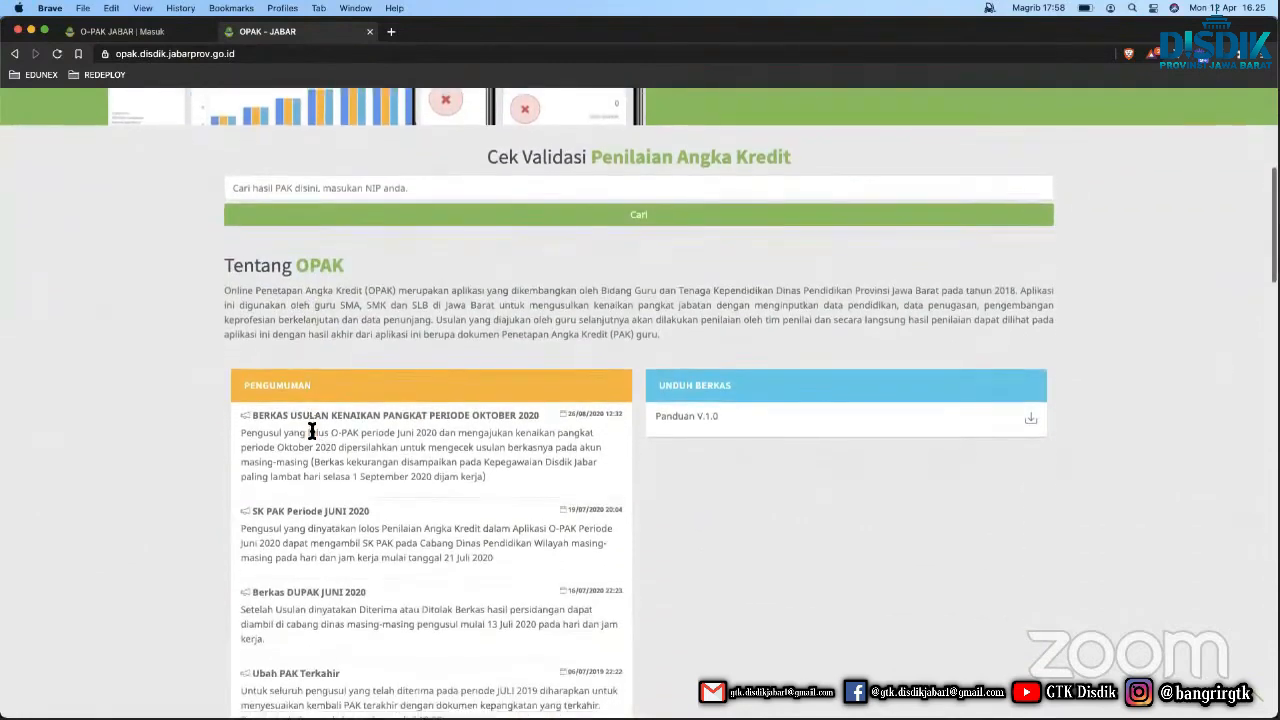
scroll(311, 430, up, 7)
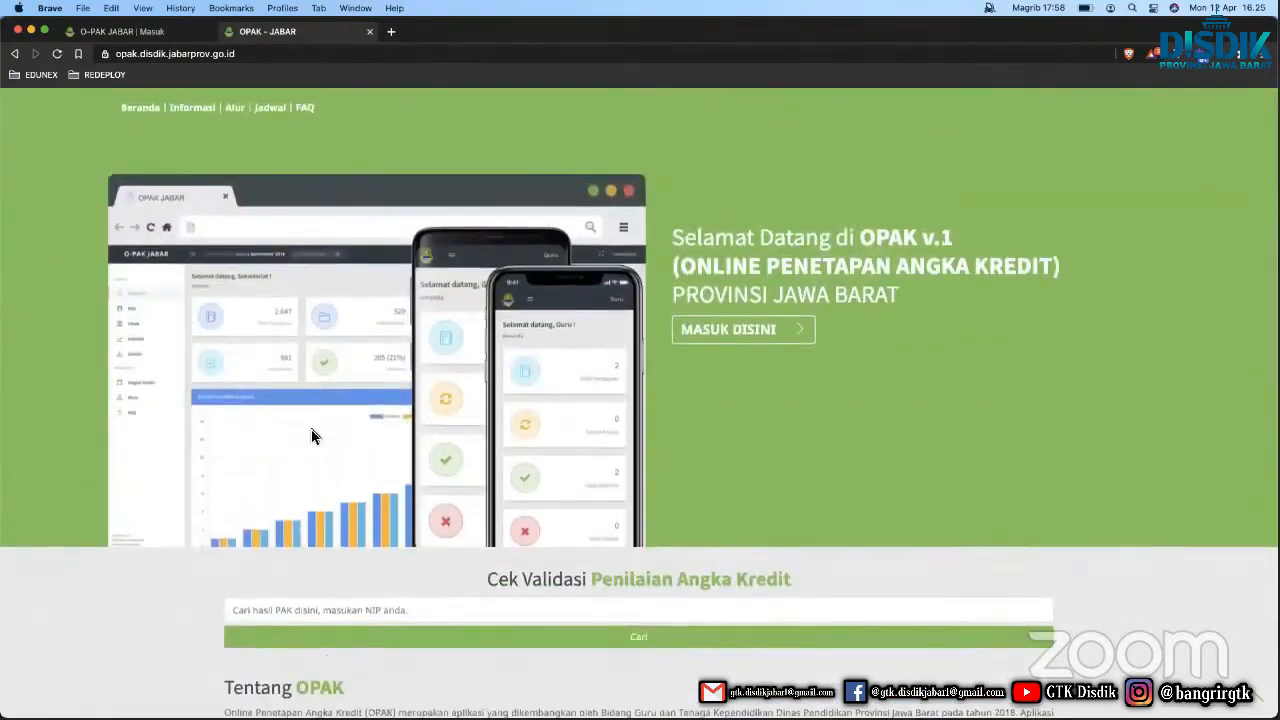
scroll(311, 436, down, 1)
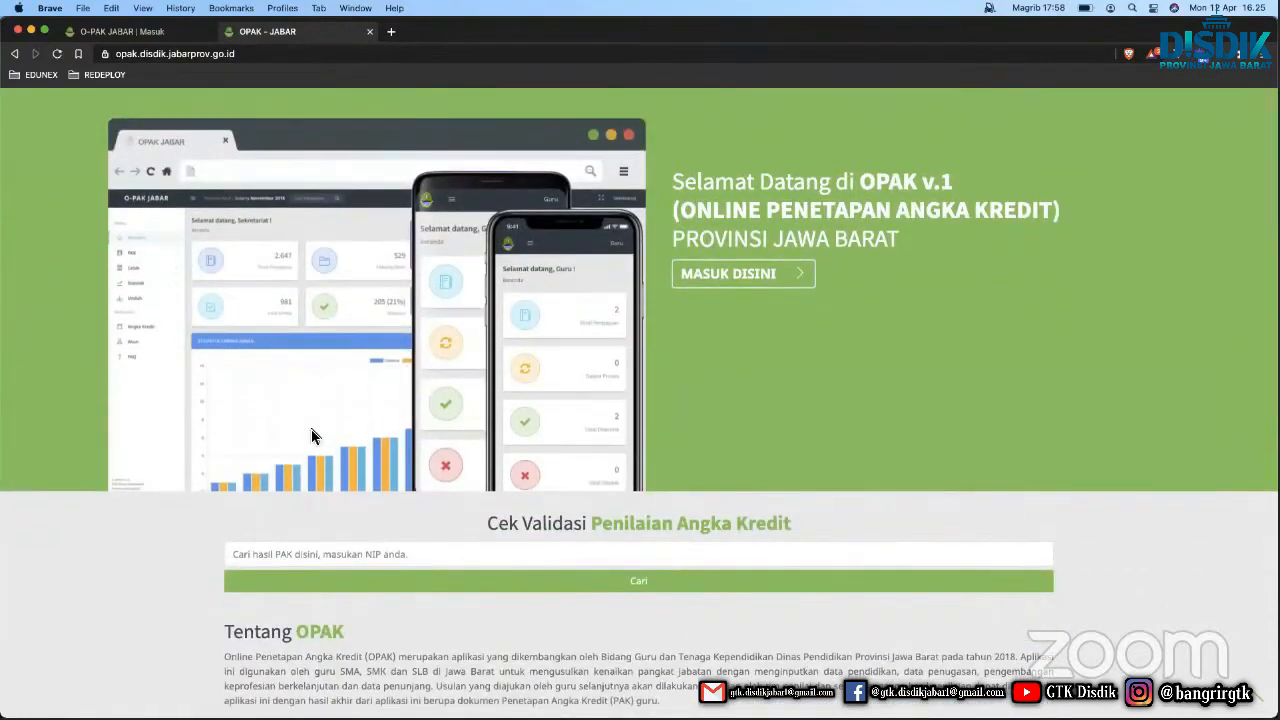
scroll(295, 448, down, 3)
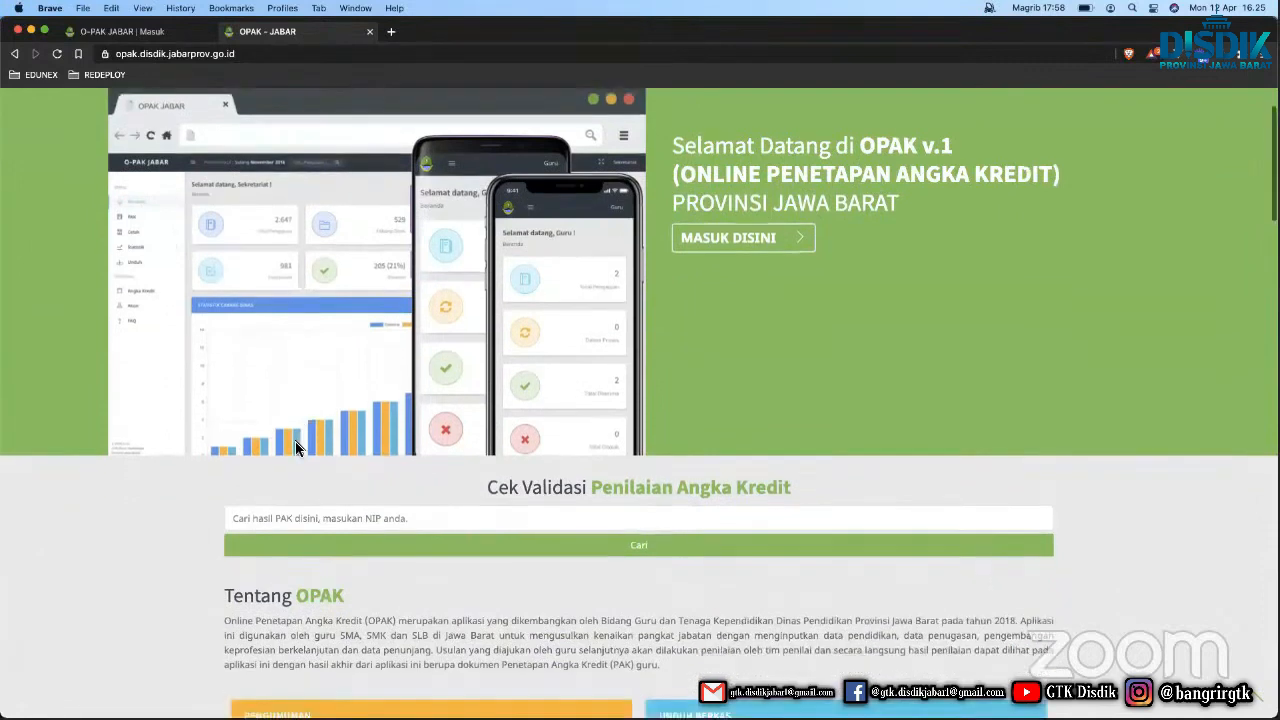
click(252, 403)
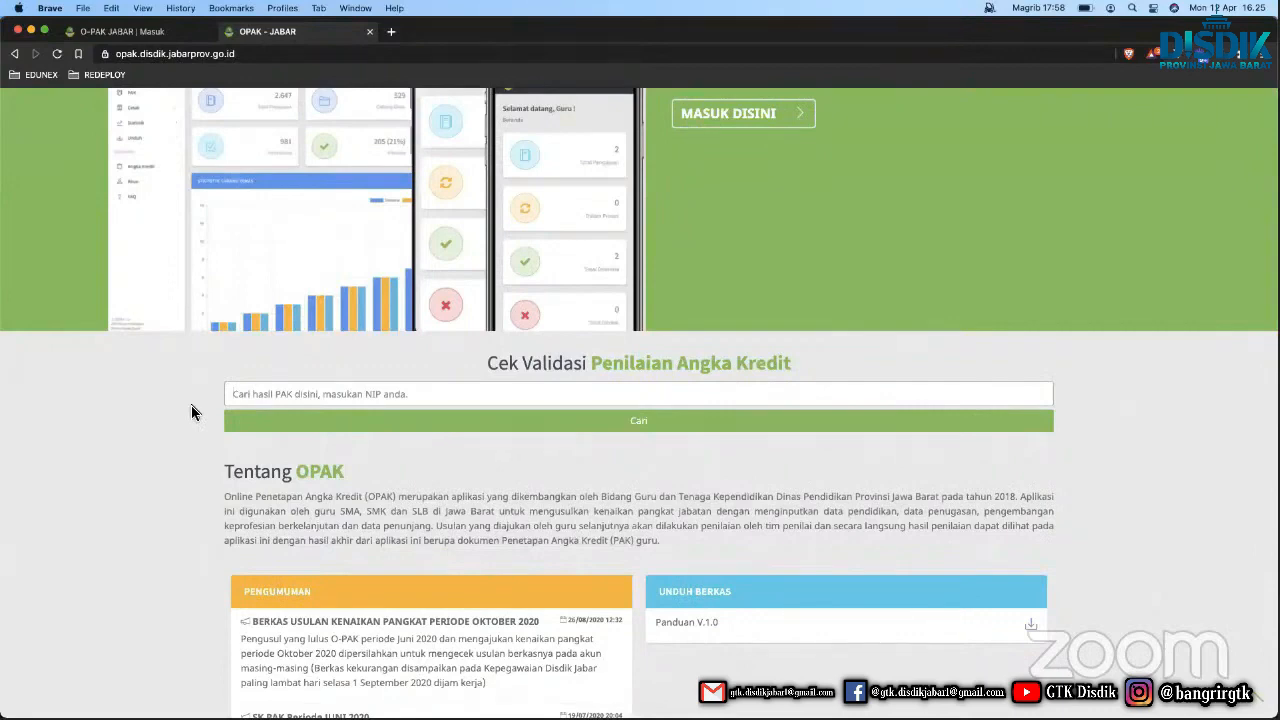
scroll(191, 405, up, 3)
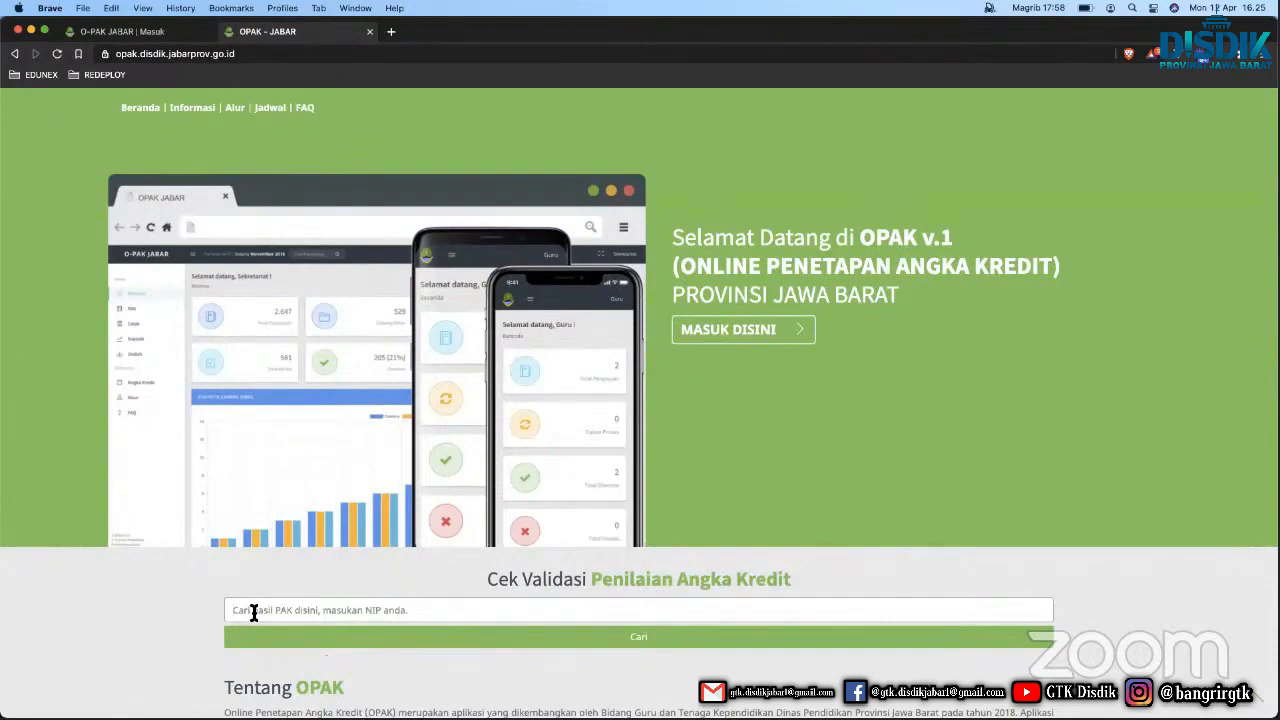
scroll(253, 610, down, 5)
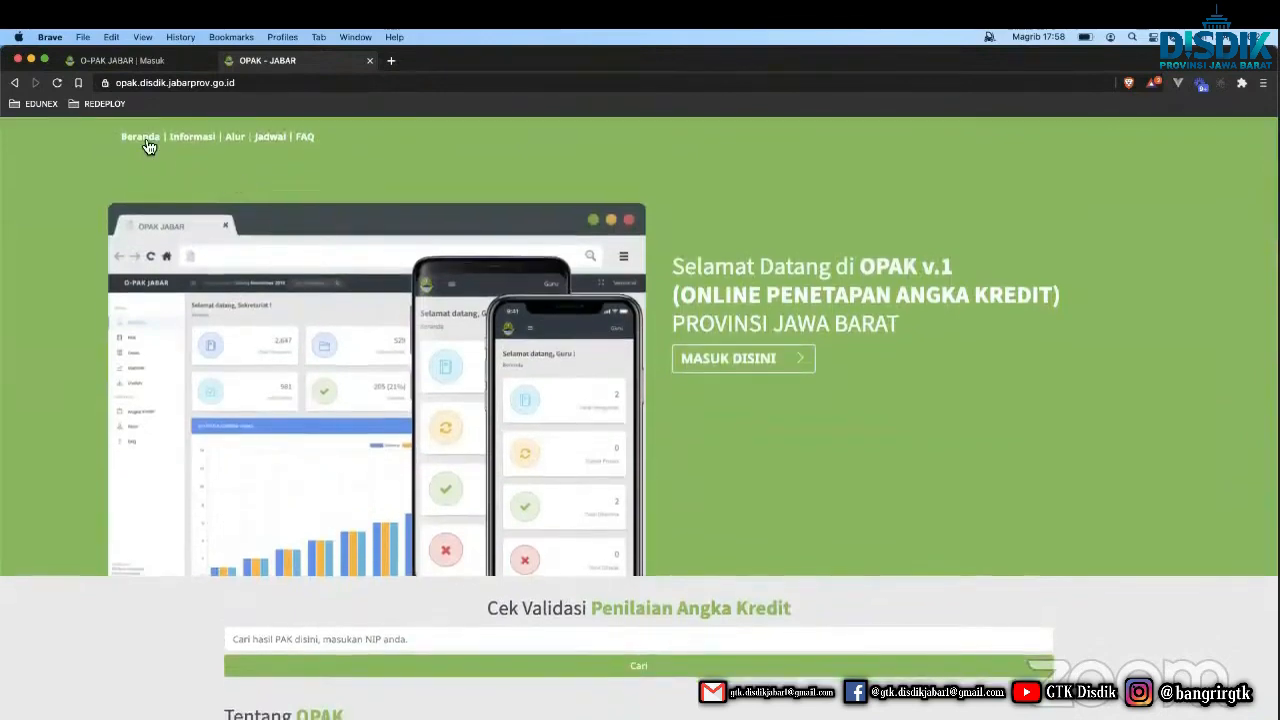
click(146, 145)
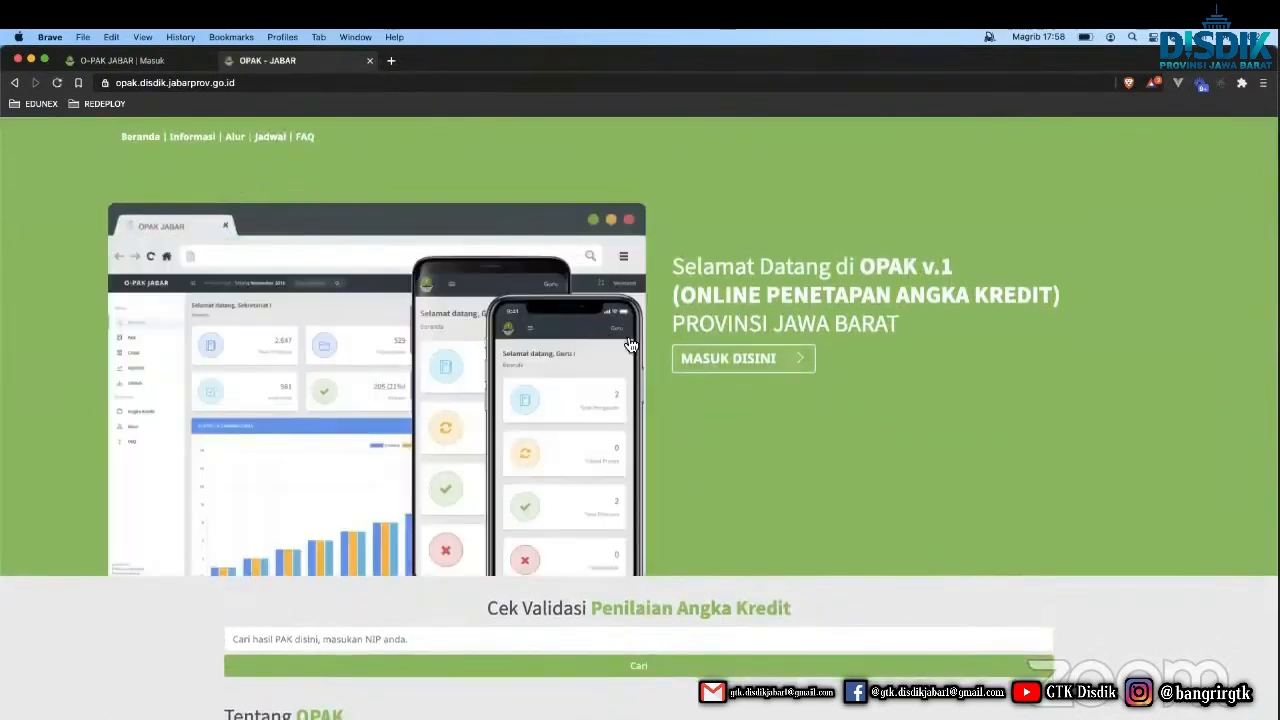
On the O-PAK login page, enter the teacher's NIP as Username and move to Password.
click(713, 381)
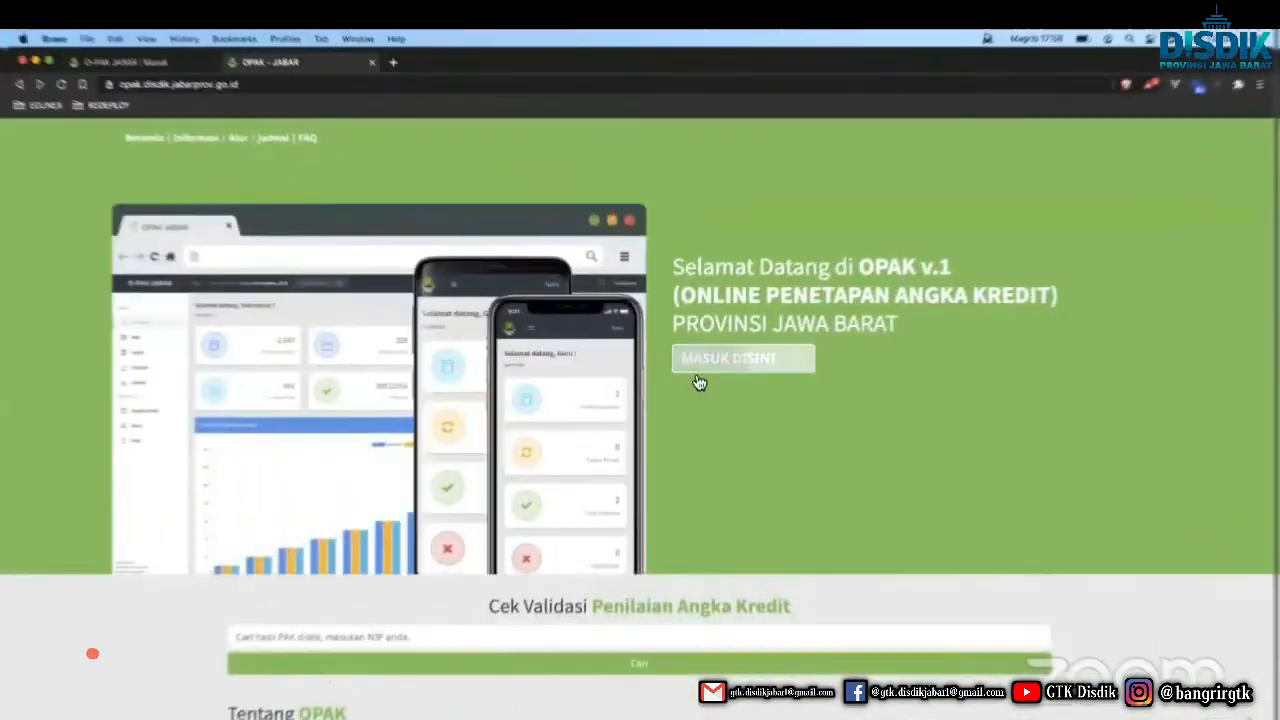
click(700, 372)
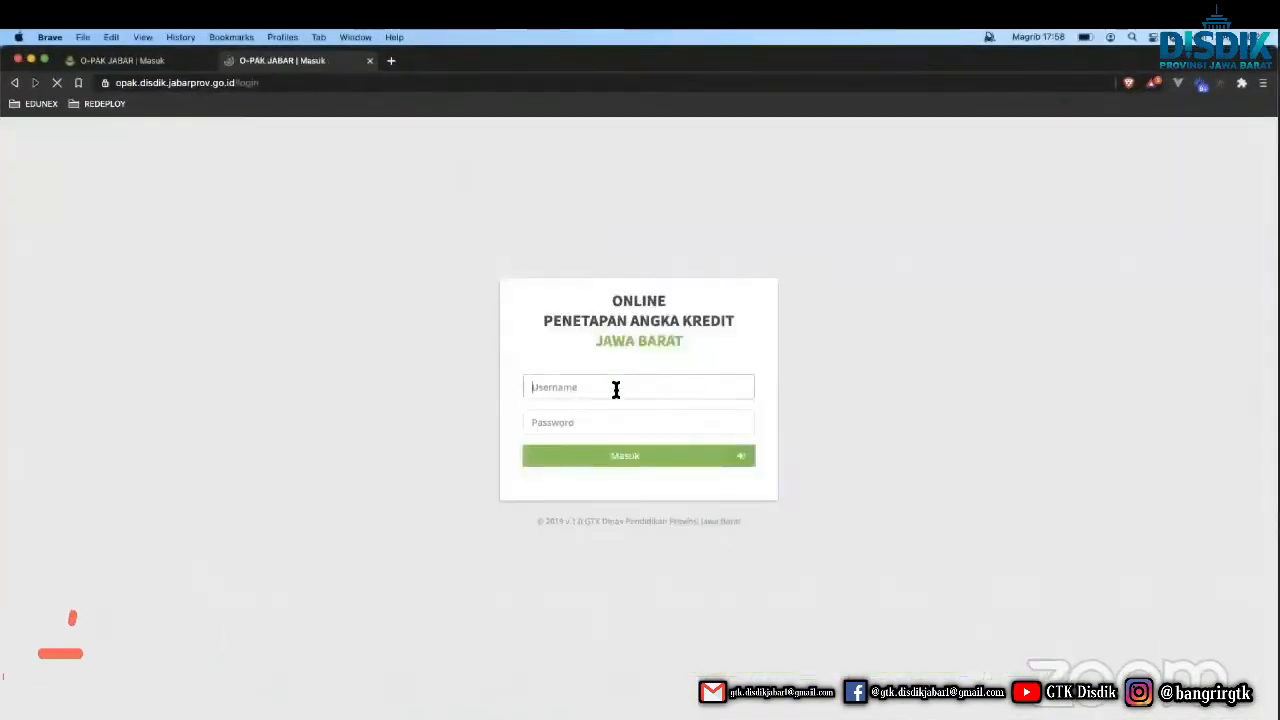
click(589, 389)
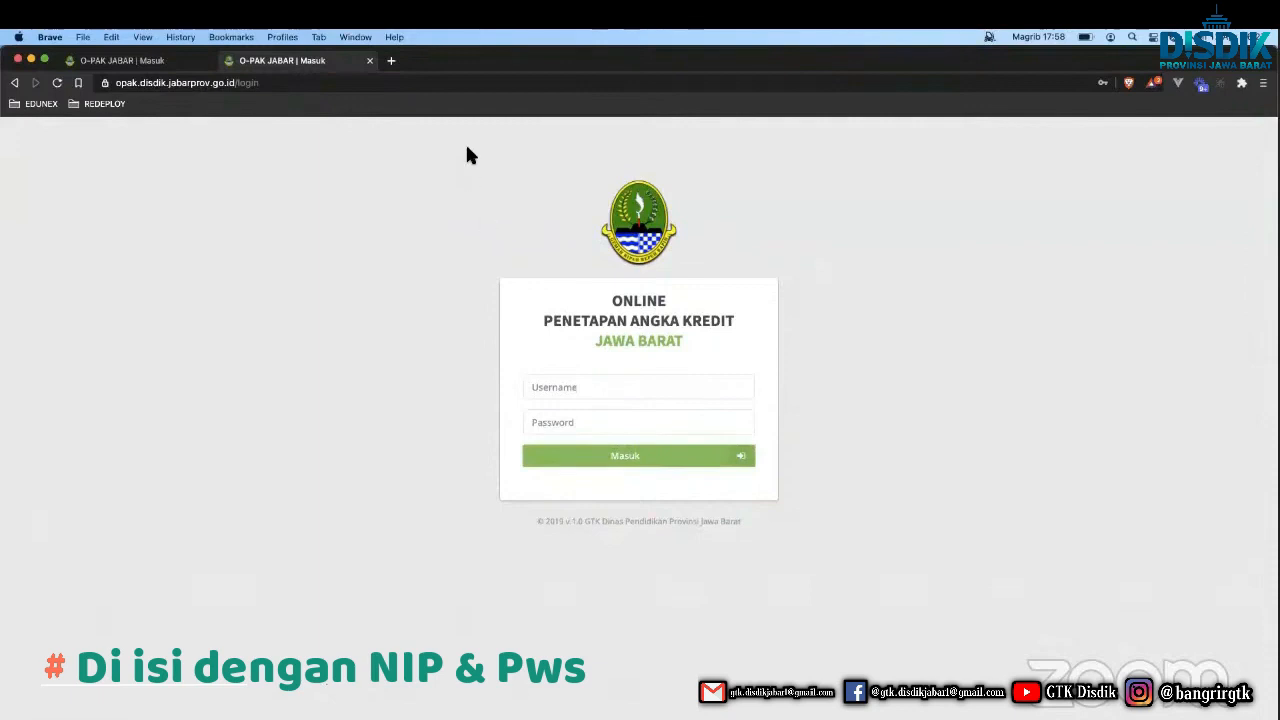
click(369, 61)
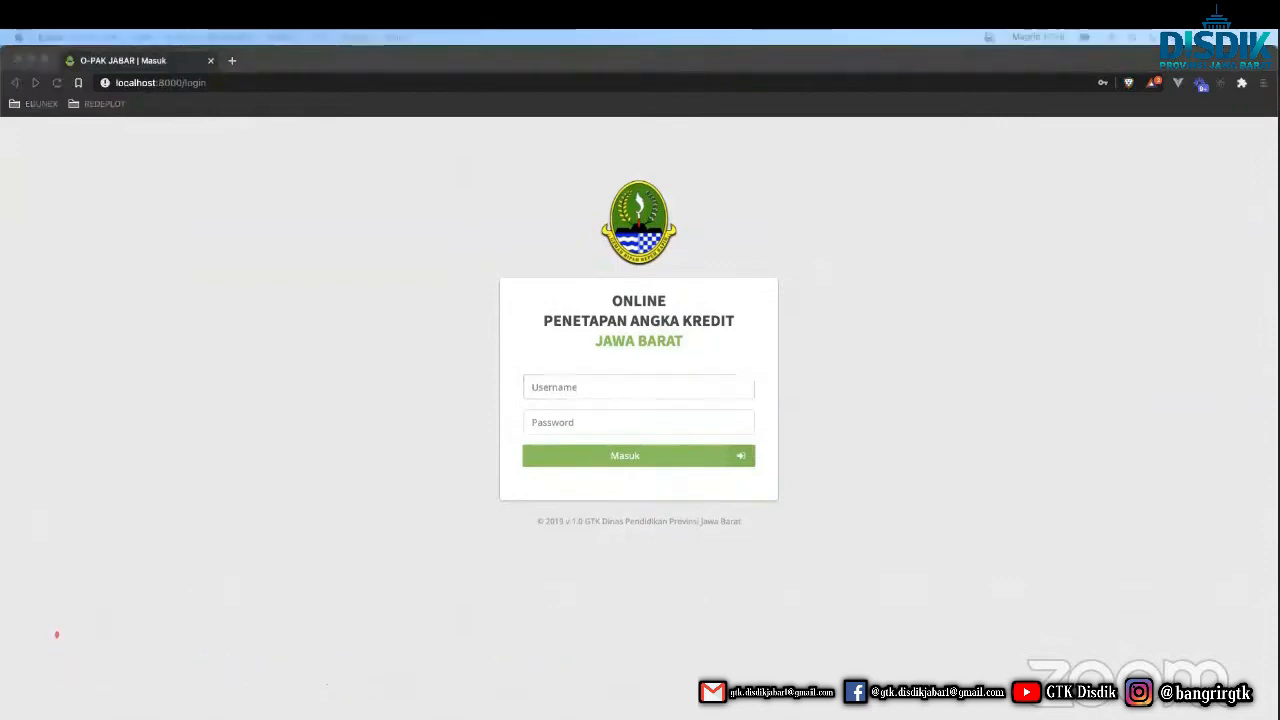
click(643, 390)
key(Tab)
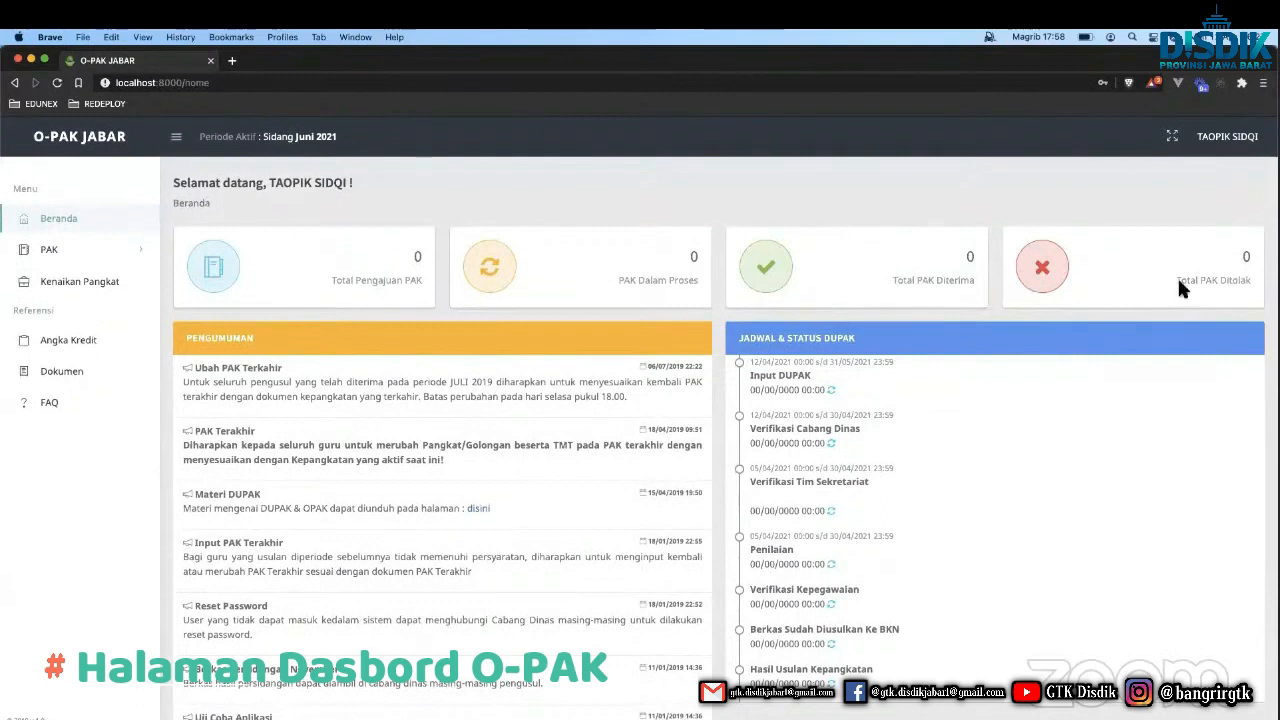
Highlight the Input DUPAK, Penilaian, Berkas Sudah Diusulkan Ke BKN and Hasil Usulan Kepangkatan stages, then expand PAK.
scroll(861, 454, down, 1)
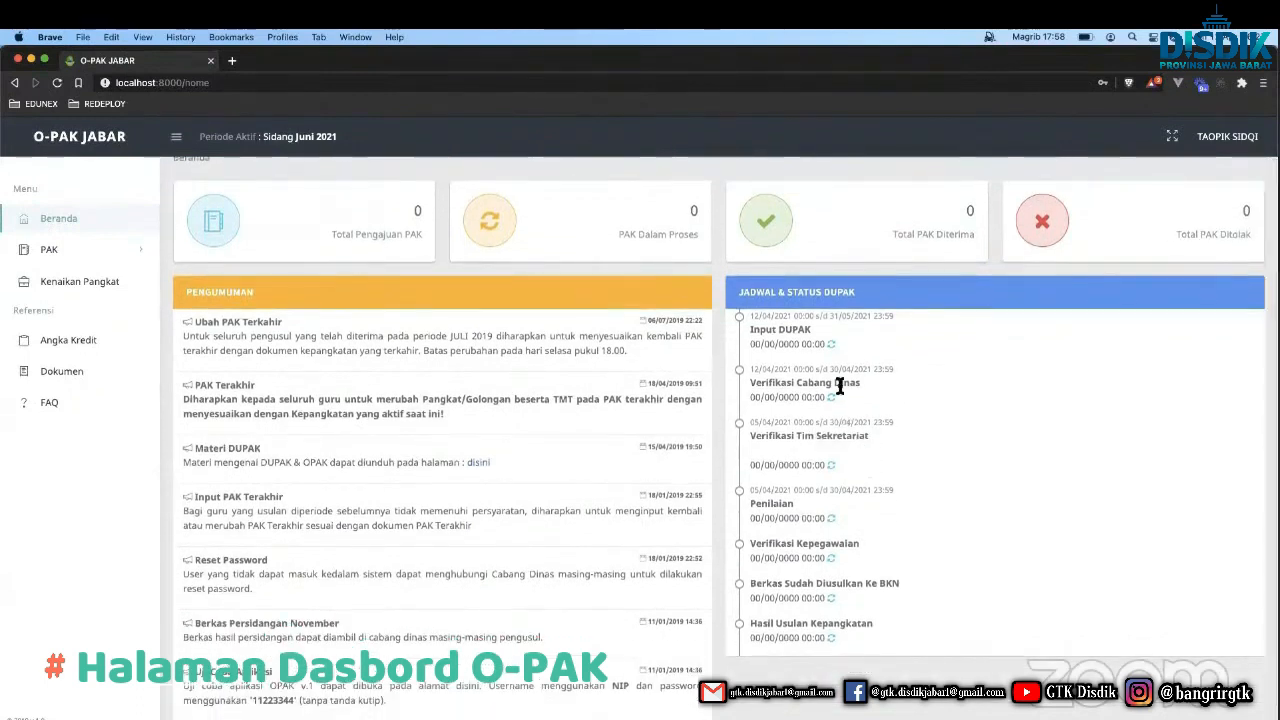
double_click(799, 333)
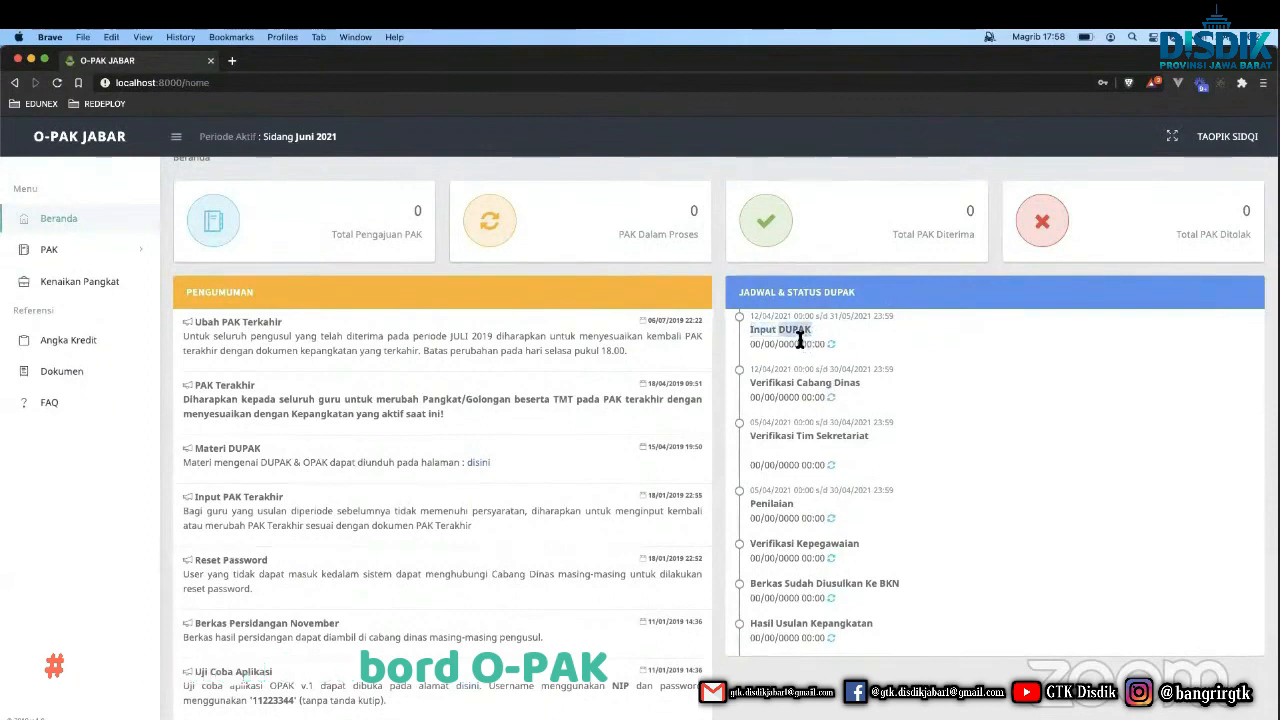
double_click(778, 622)
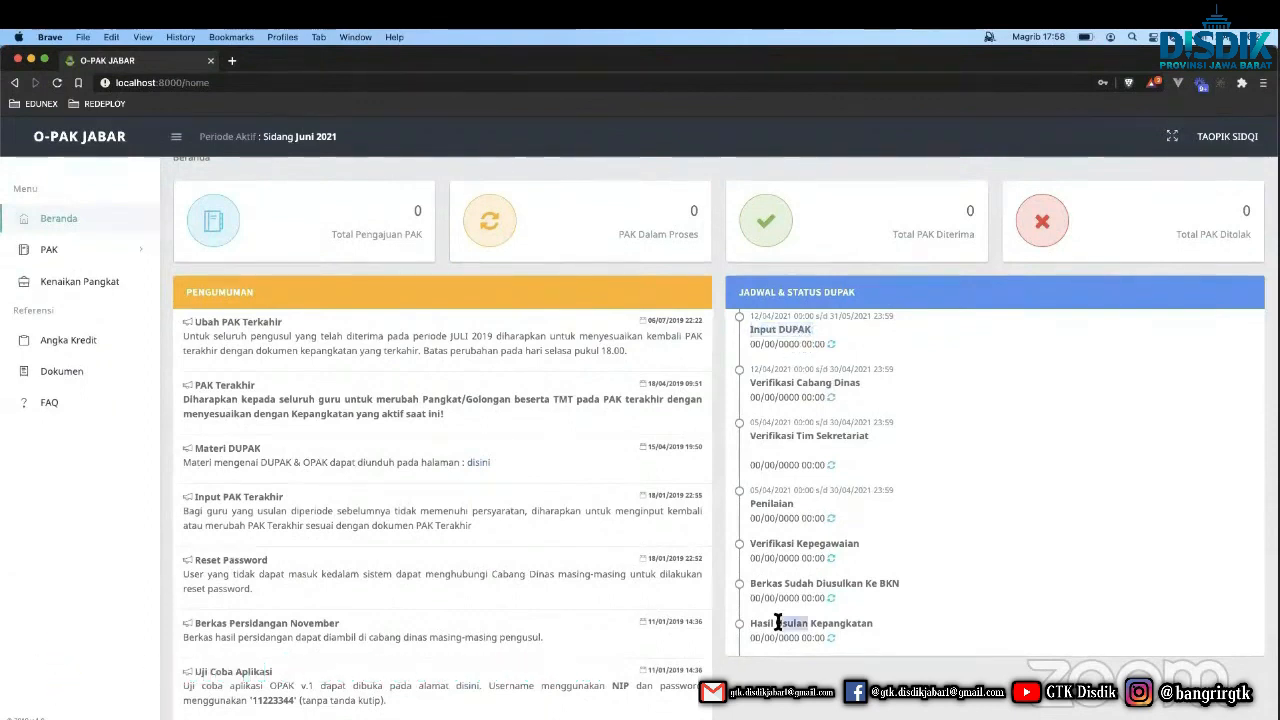
triple_click(778, 622)
triple_click(786, 578)
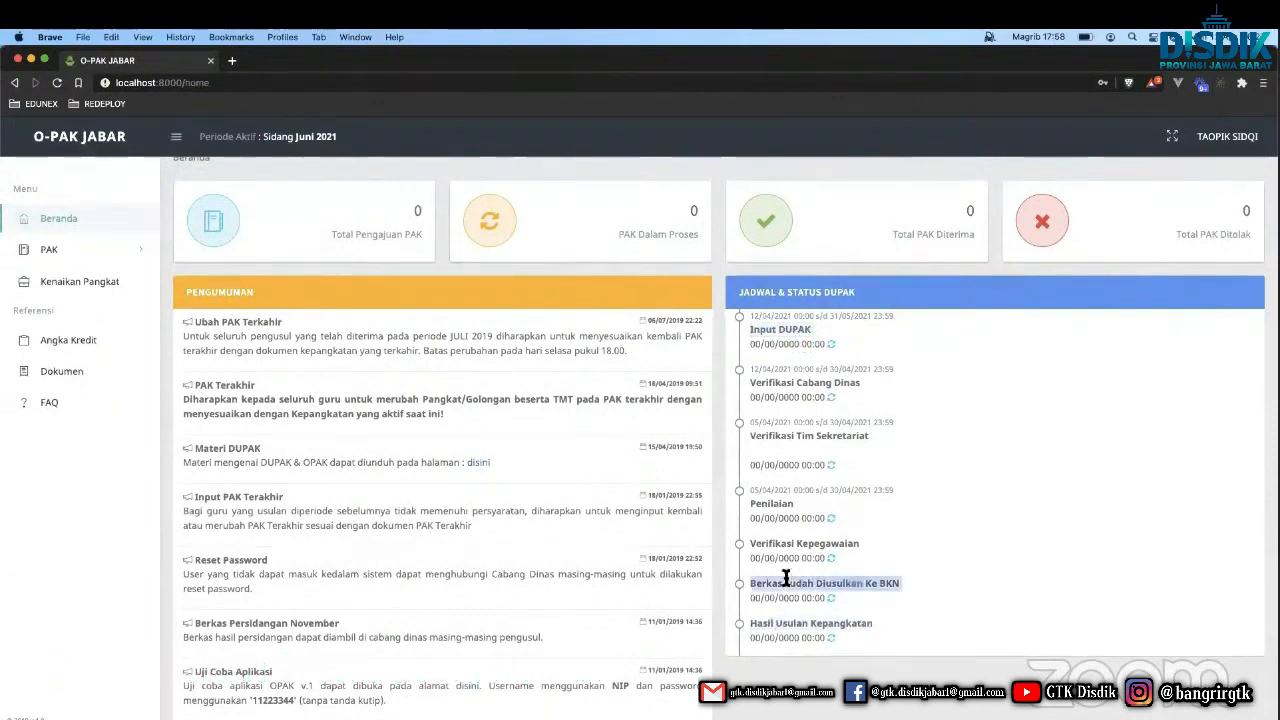
double_click(786, 506)
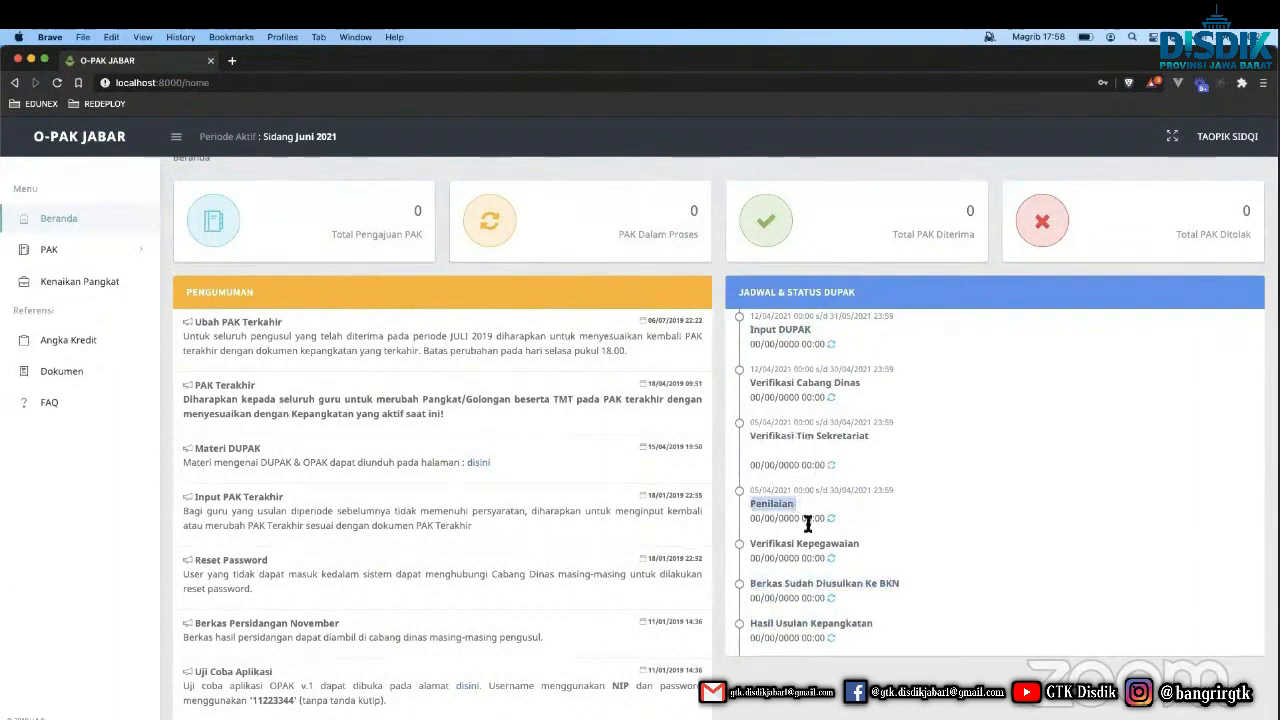
triple_click(797, 622)
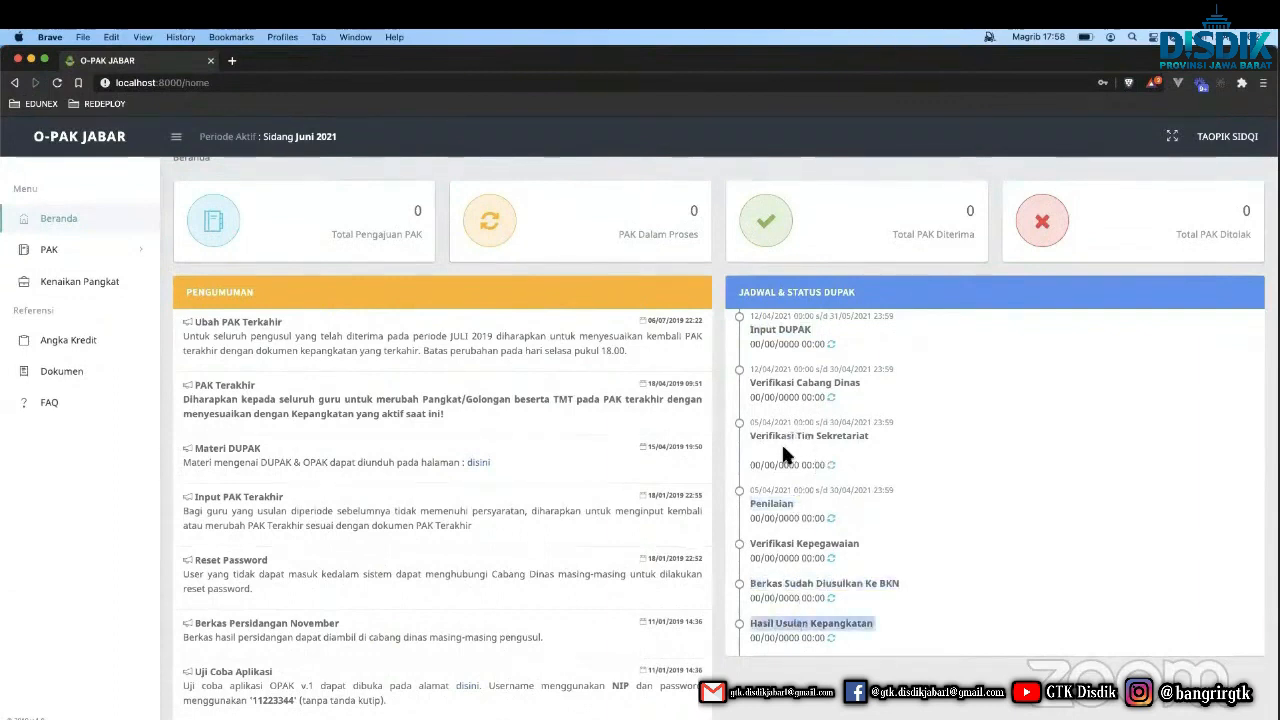
double_click(776, 504)
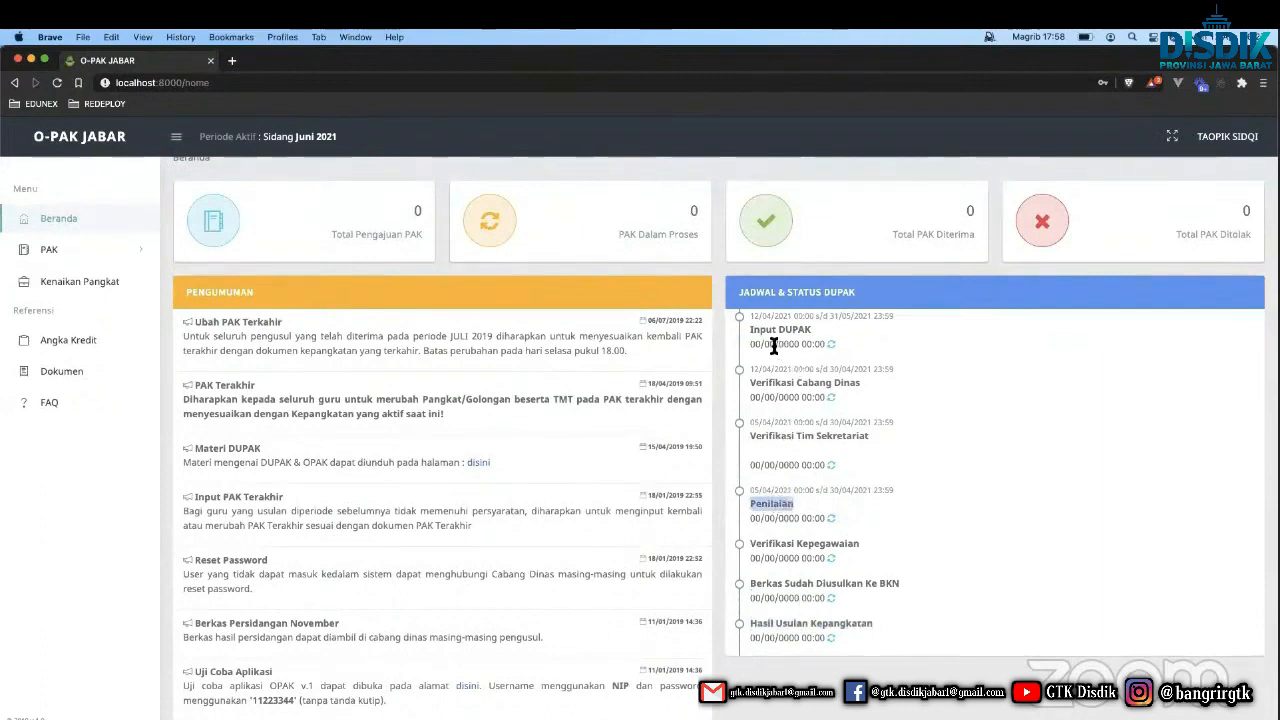
double_click(786, 508)
click(118, 262)
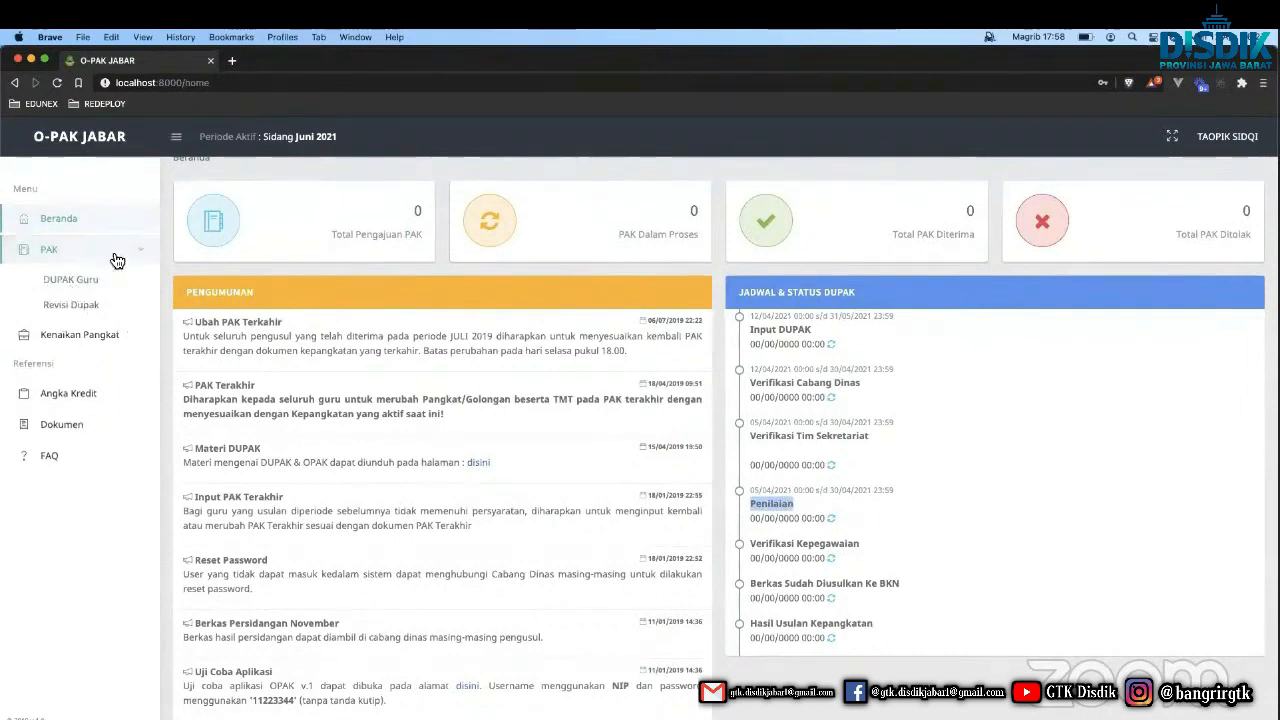
Open the DUPAK Guru list from PAK, toggle the sidebar, and start a new DUPAK.
click(118, 252)
scroll(187, 271, up, 1)
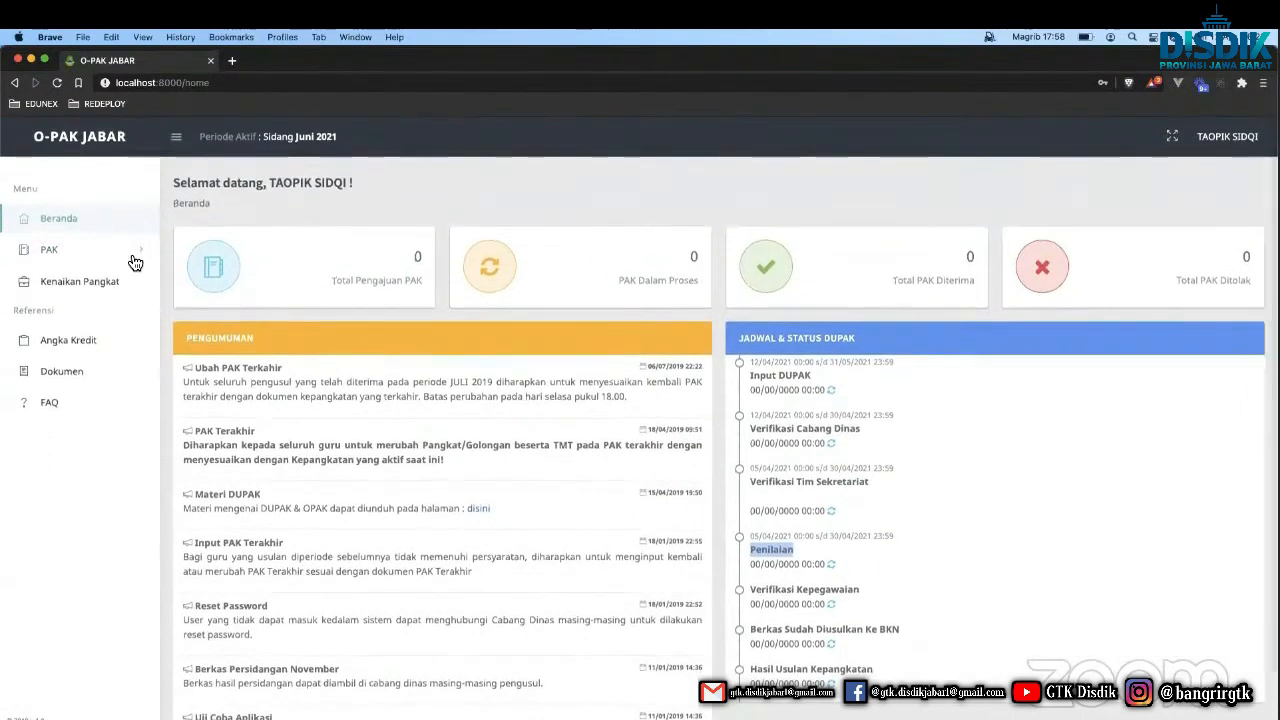
click(108, 252)
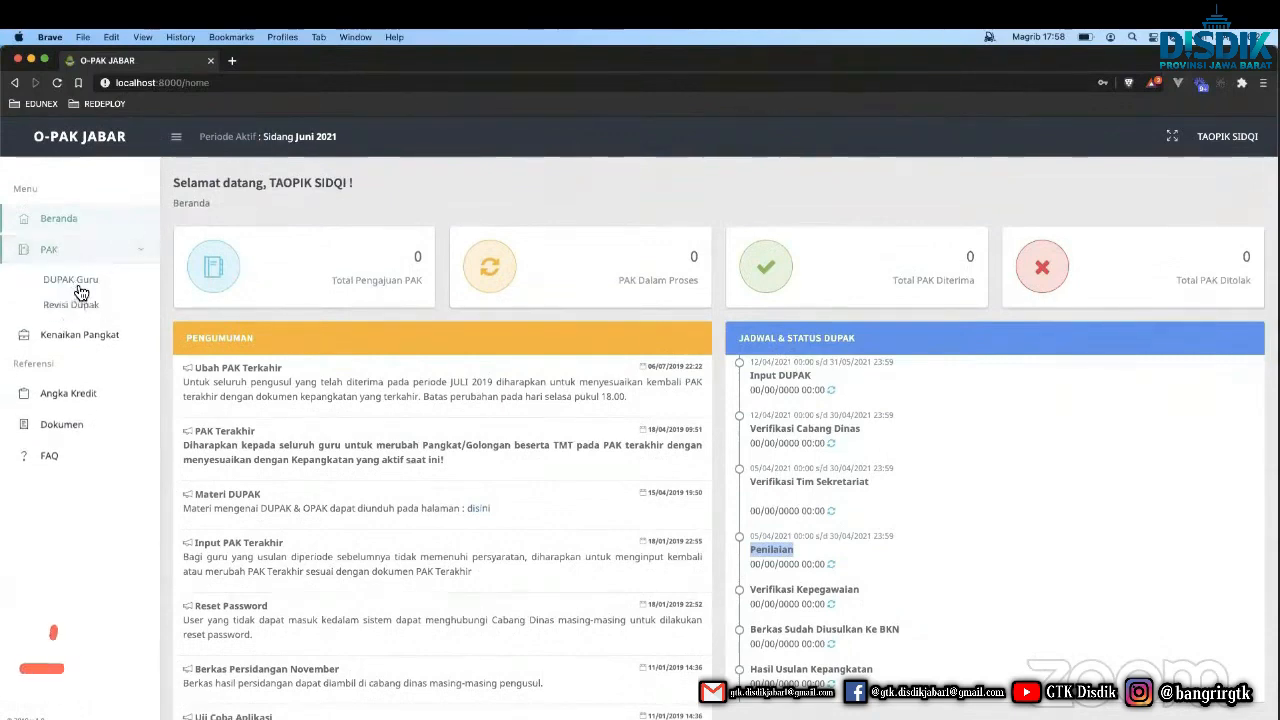
click(81, 290)
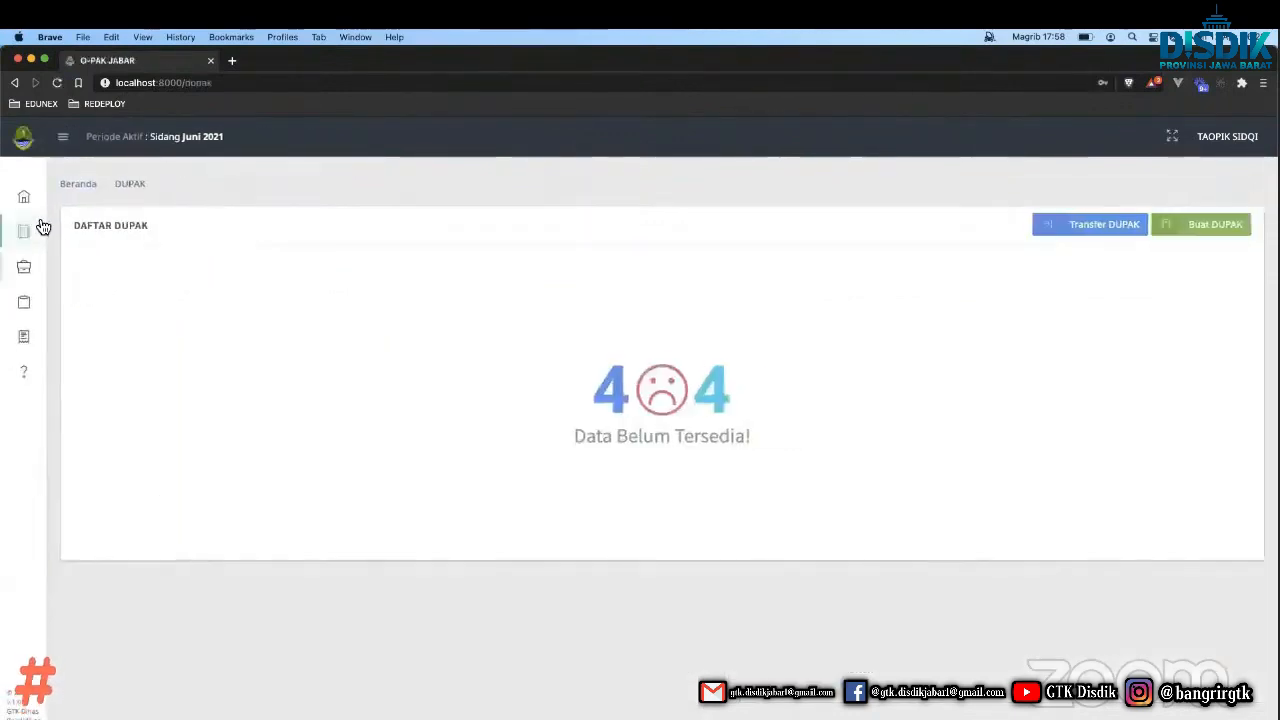
click(68, 148)
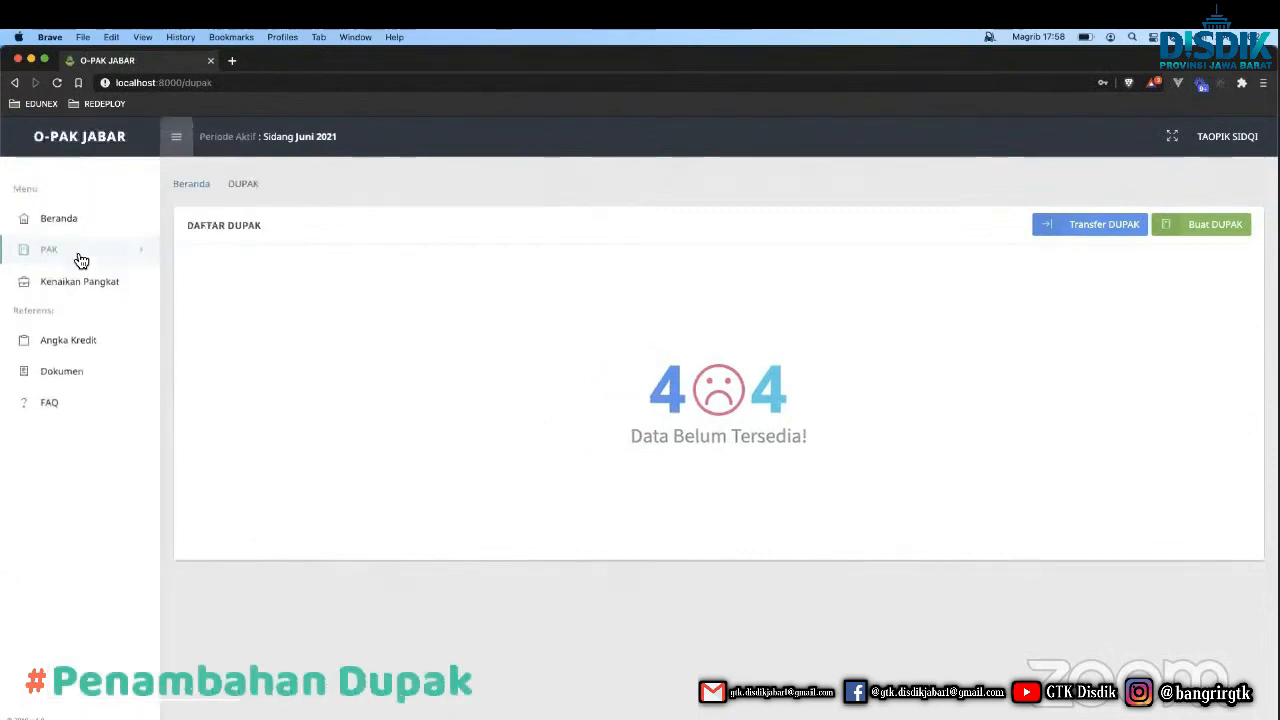
click(176, 137)
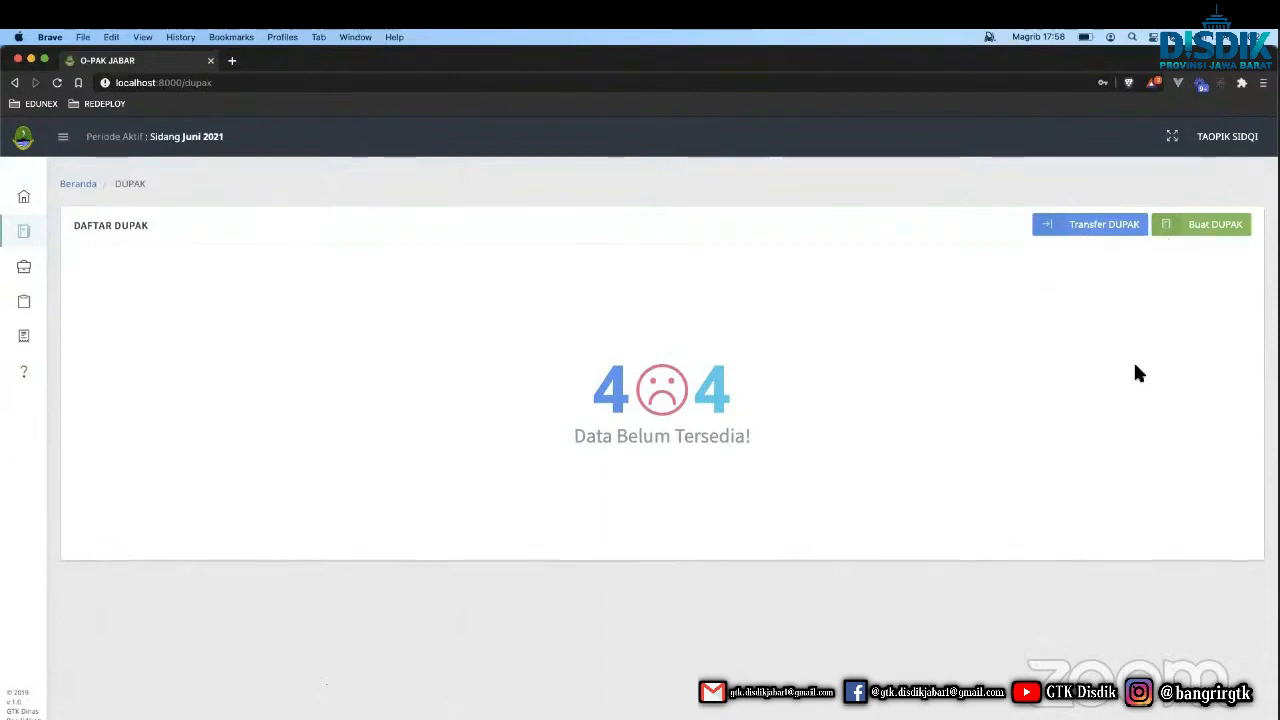
click(1200, 230)
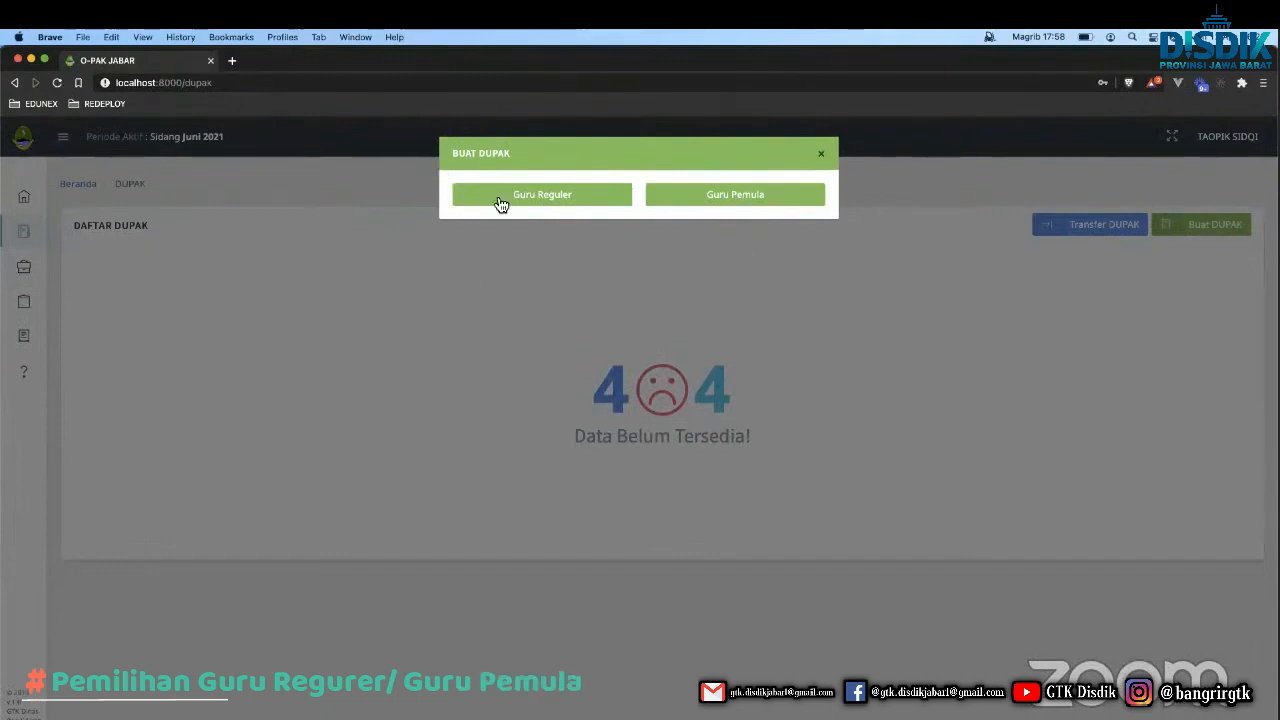
Create a Guru Pemula DUPAK with rank III/a and education S1/AK.IV (Sarjana).
click(705, 200)
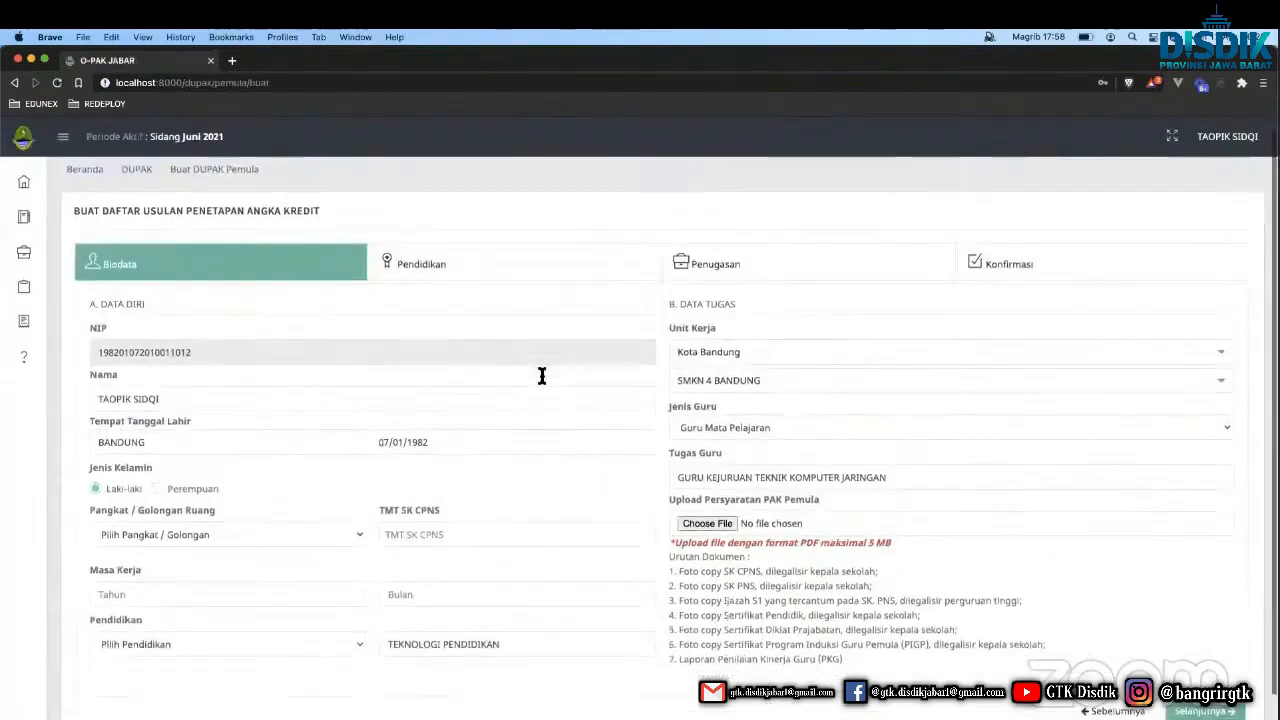
scroll(542, 375, down, 1)
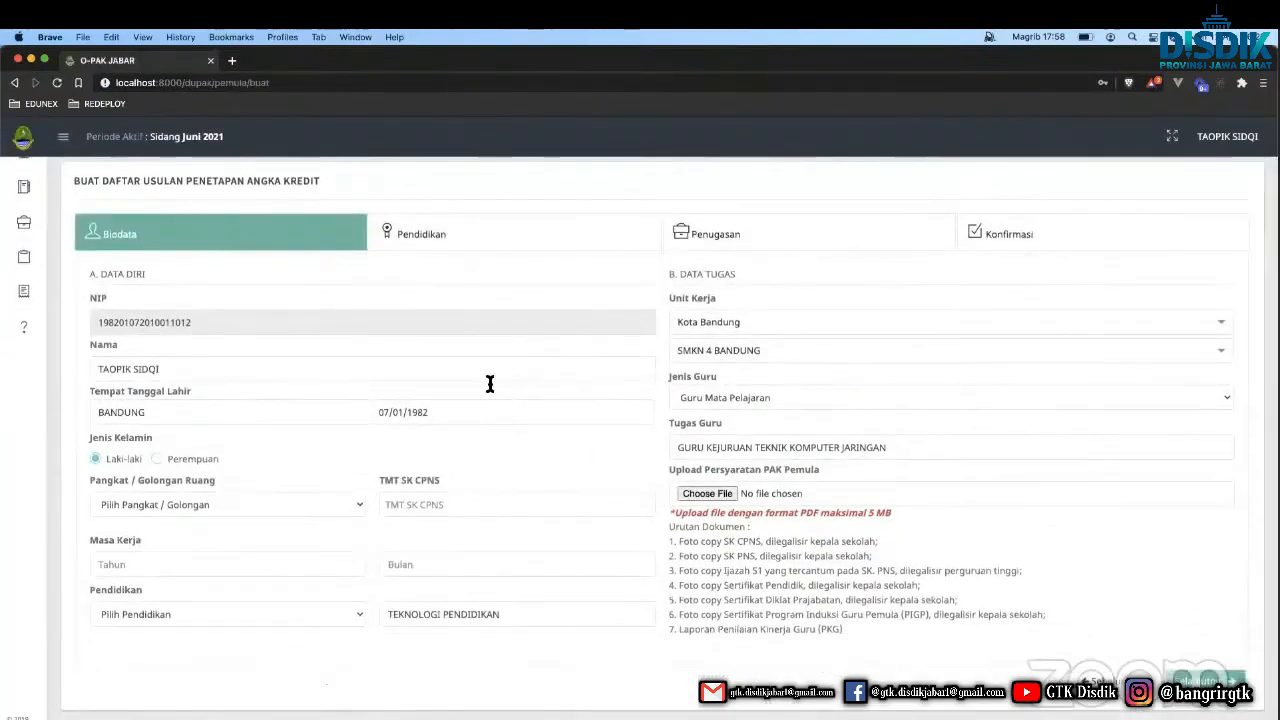
scroll(316, 398, down, 1)
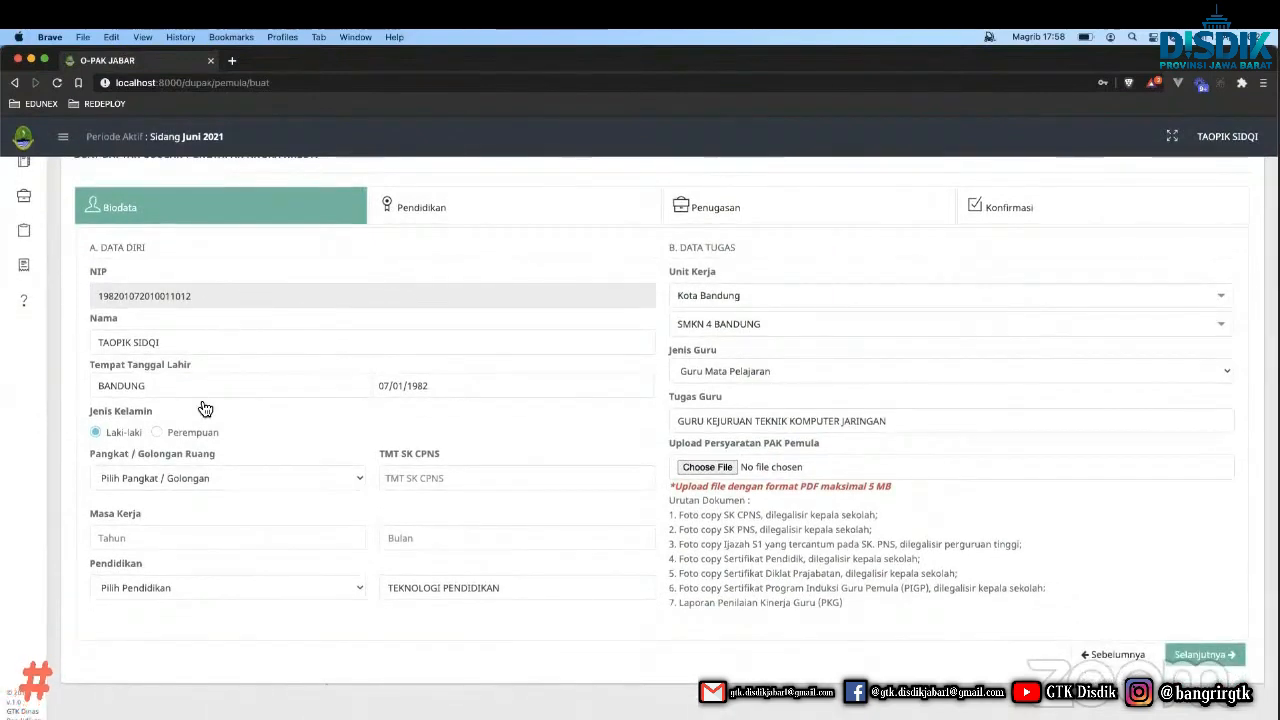
click(348, 476)
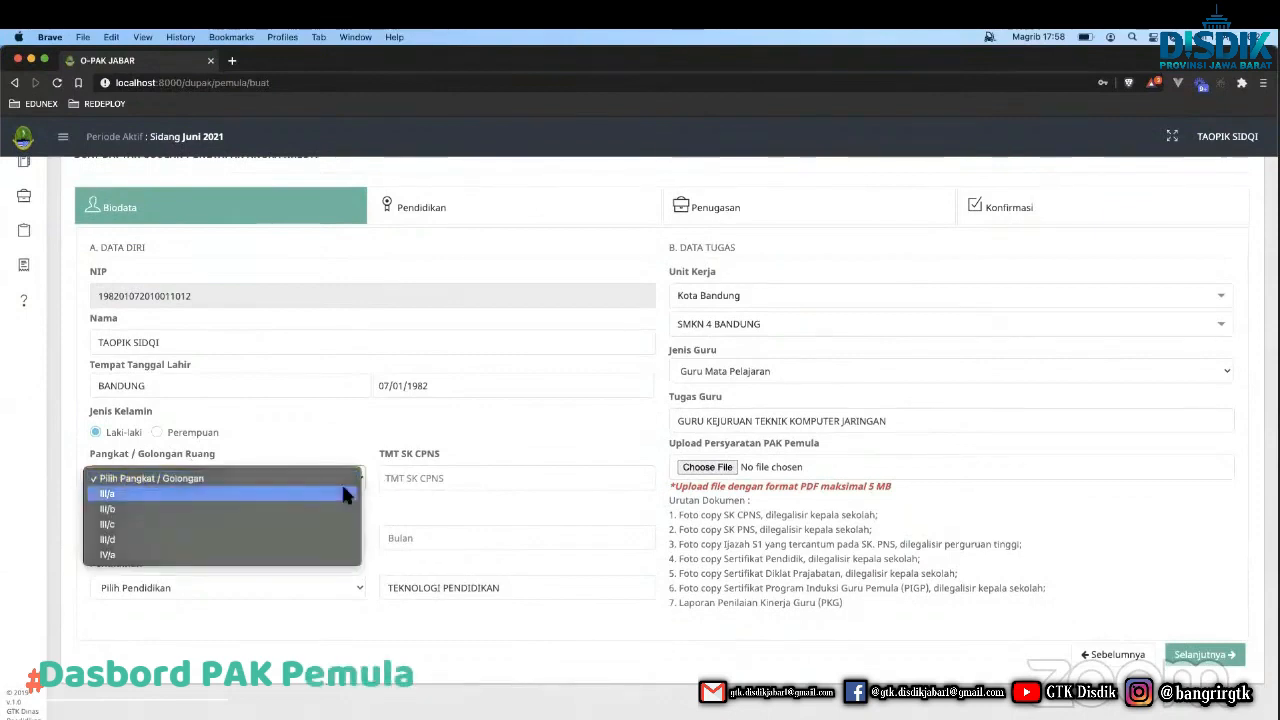
click(342, 490)
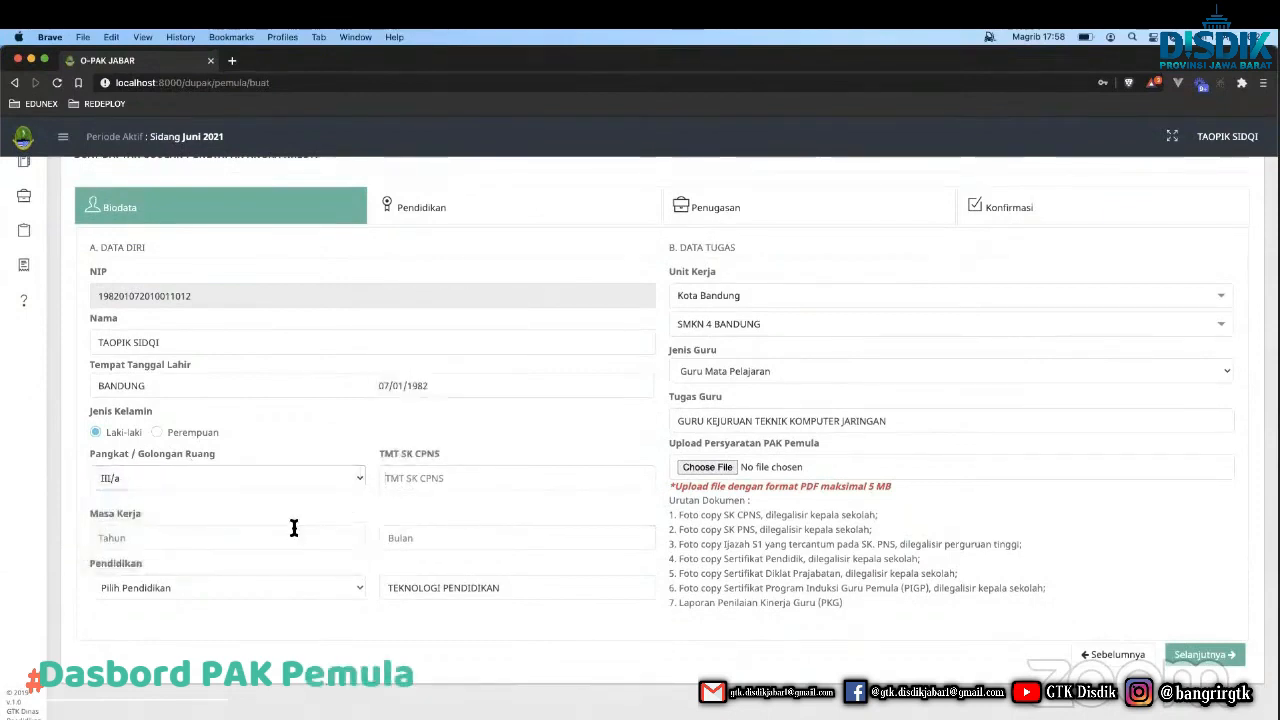
click(297, 588)
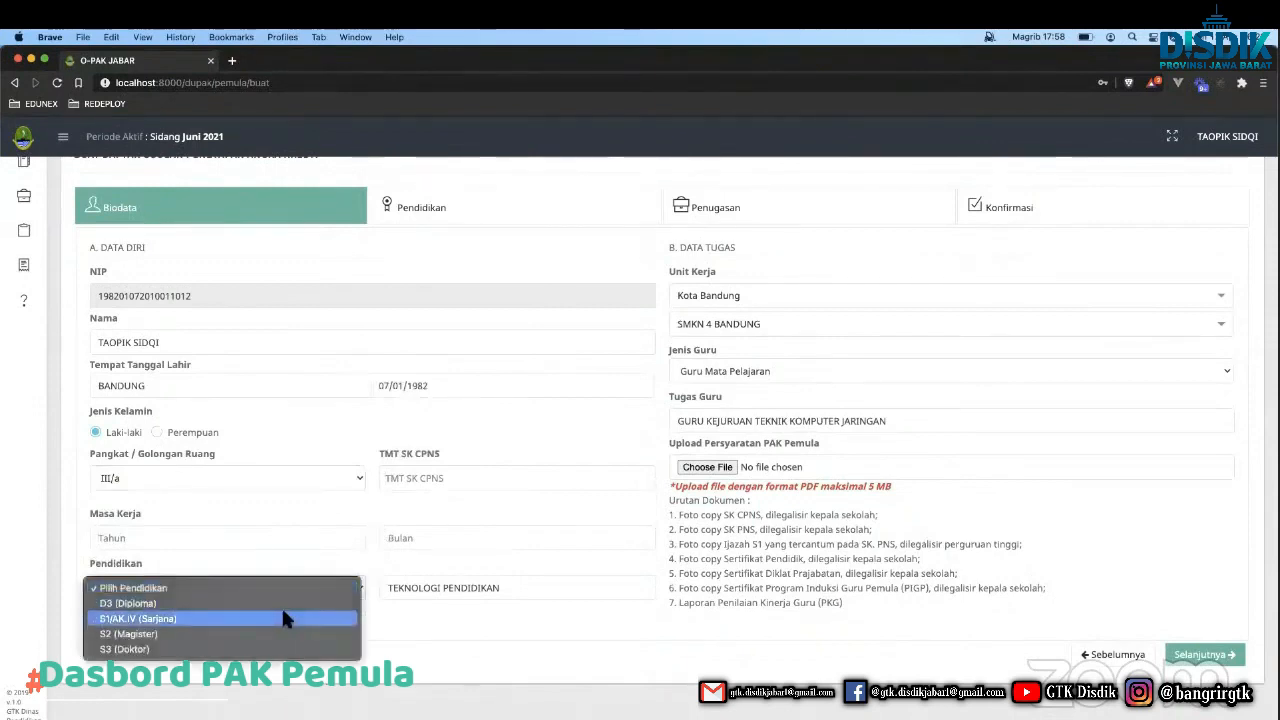
click(281, 618)
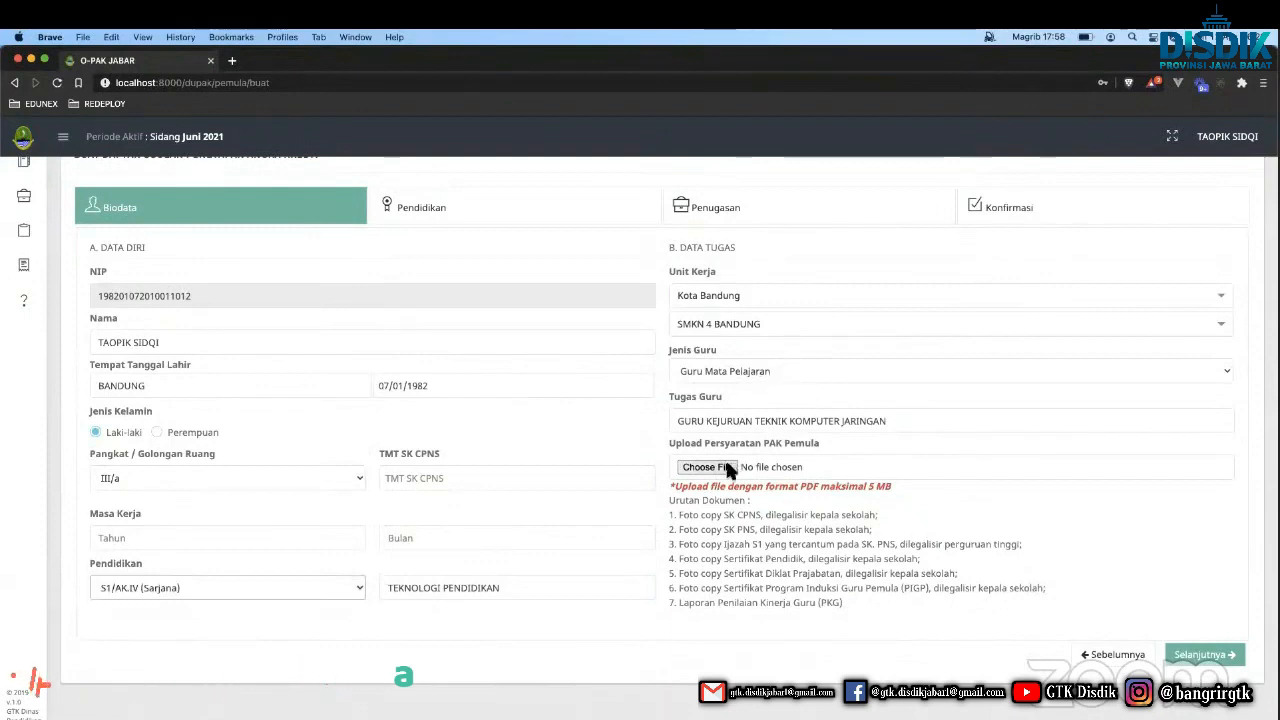
Highlight the required documents, including the PKG report requirement.
triple_click(688, 515)
double_click(686, 516)
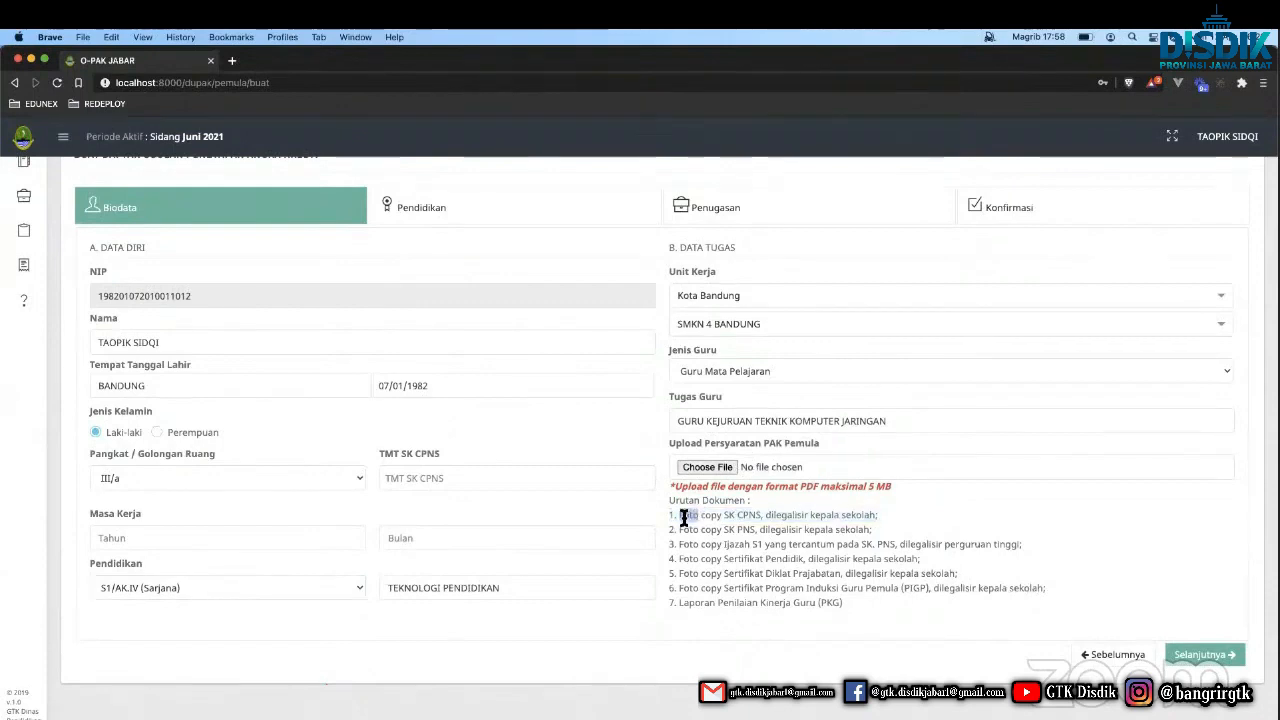
triple_click(731, 604)
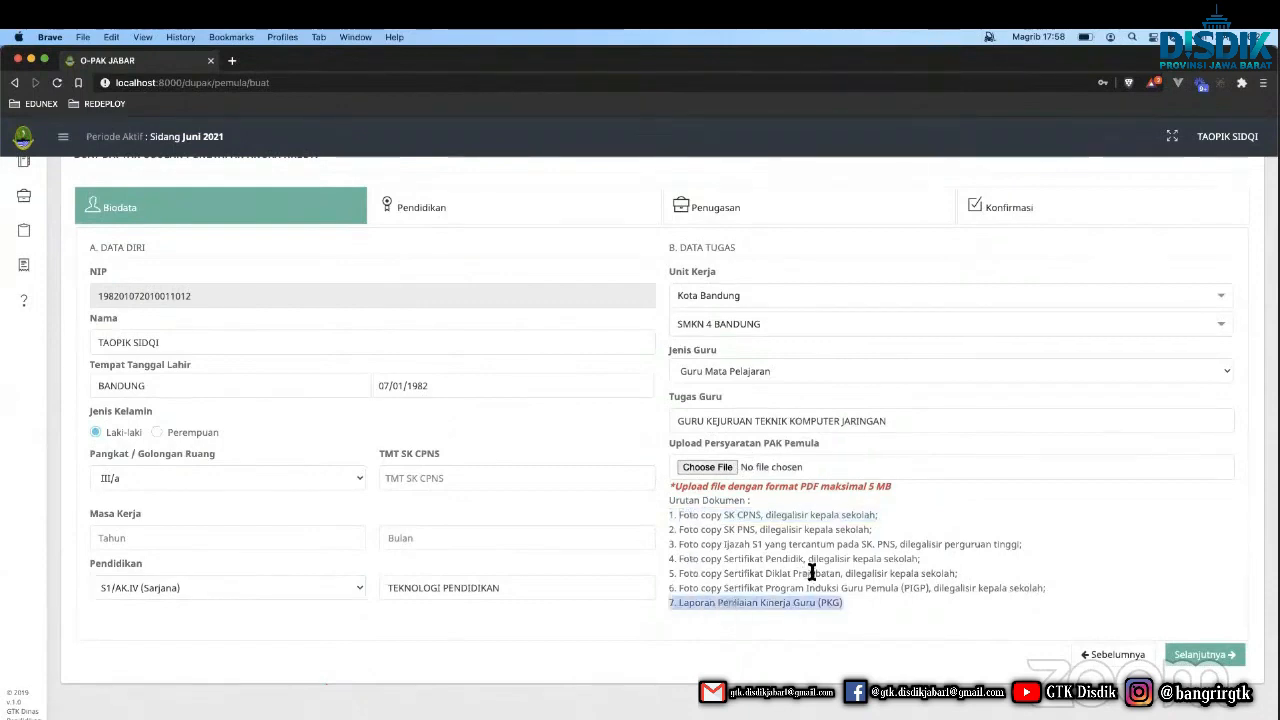
Advance to the Pendidikan step, briefly peeking at Penugasan before returning.
click(1184, 656)
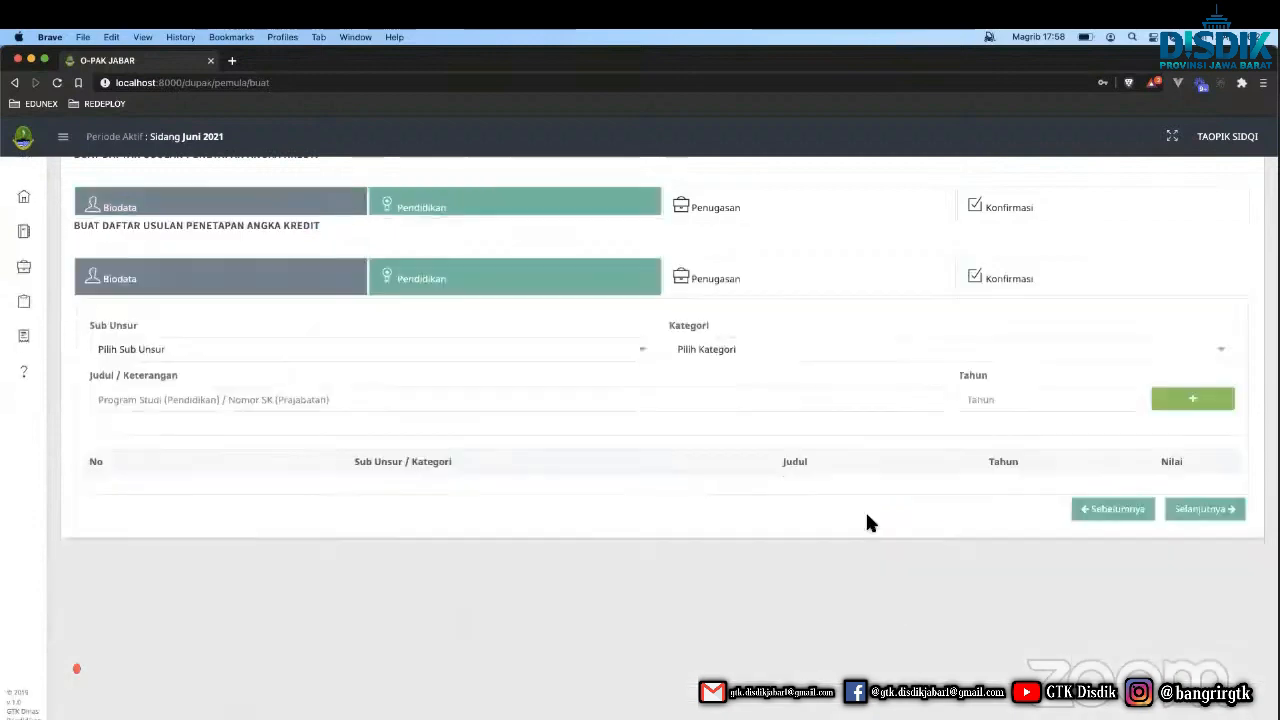
click(490, 355)
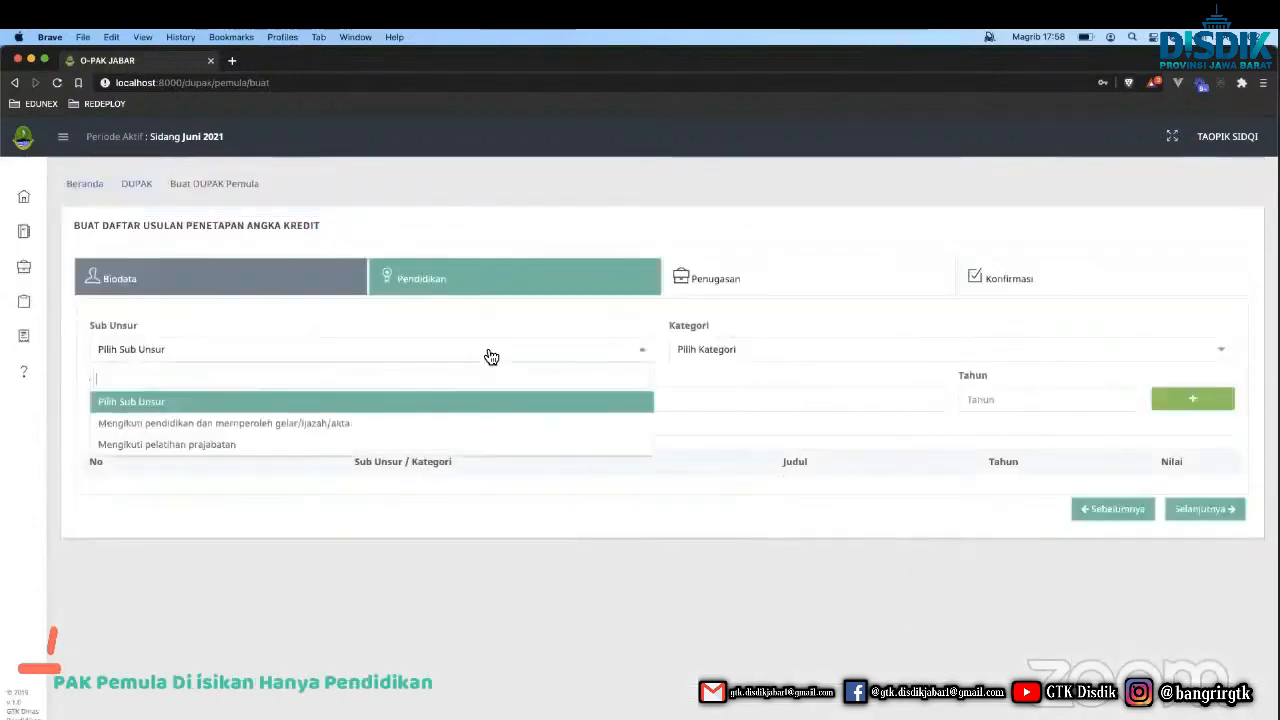
click(700, 392)
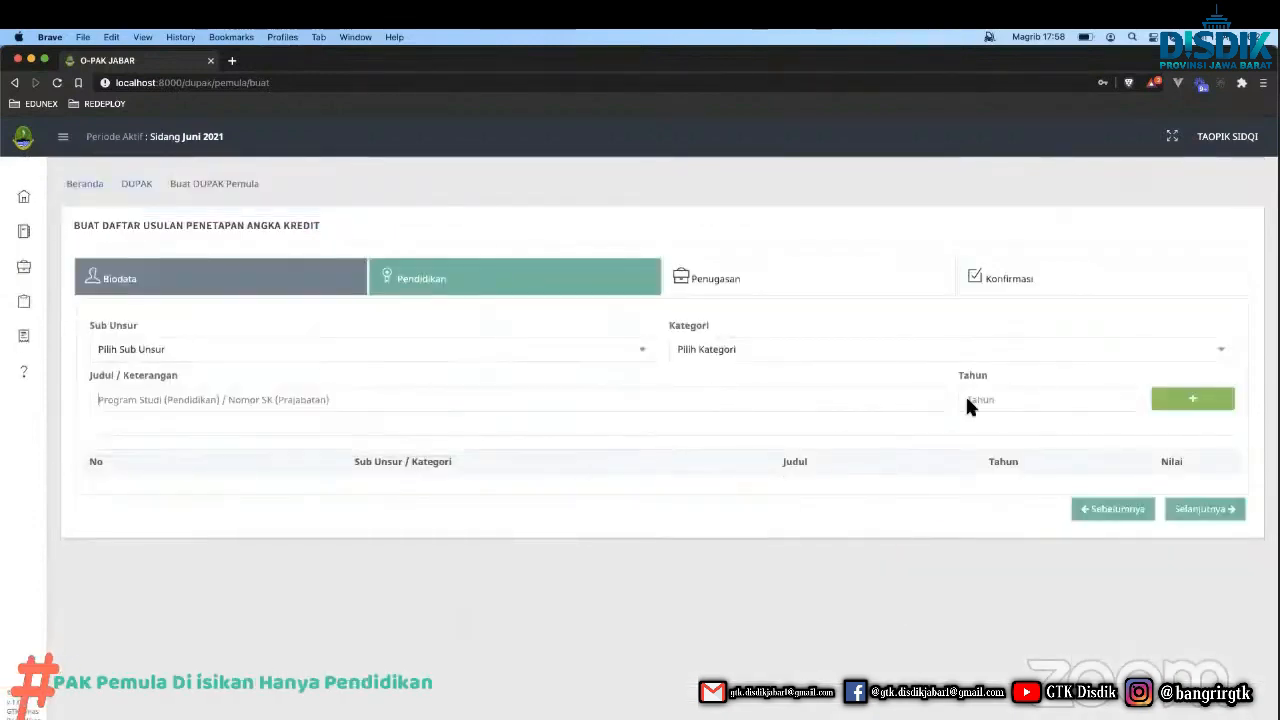
click(1201, 515)
click(1127, 510)
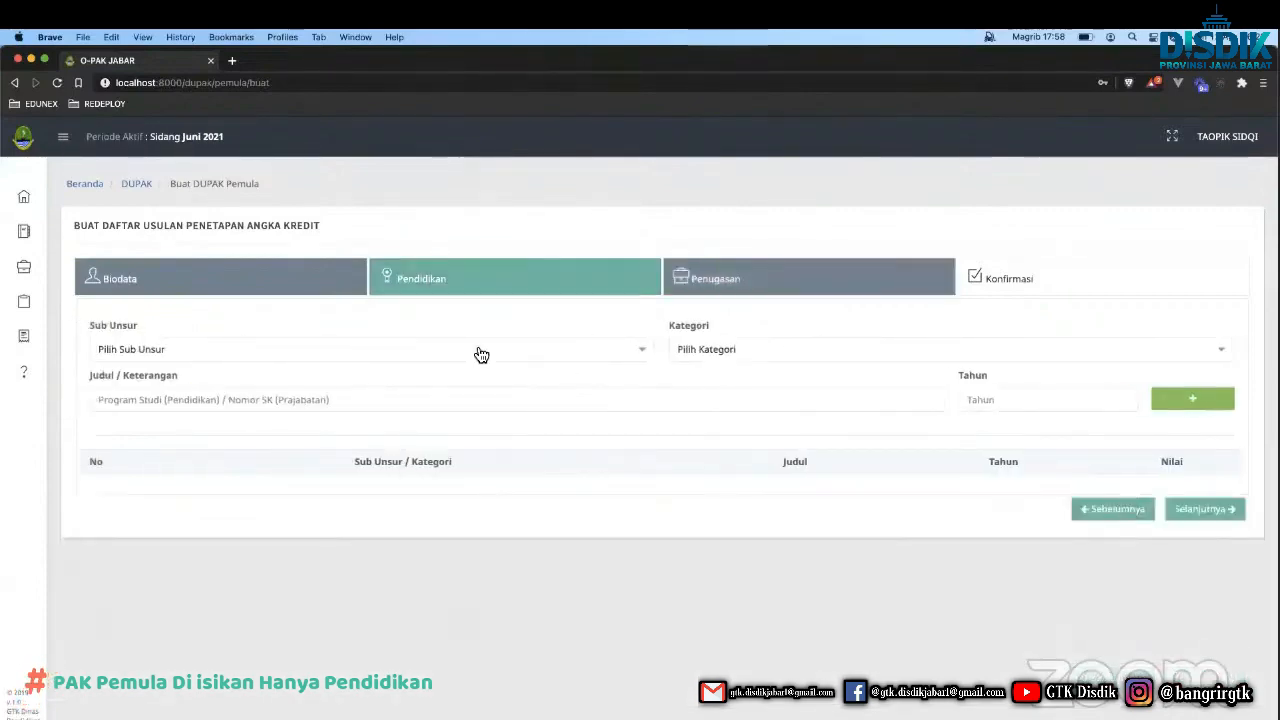
Add an S1 entry for 2017 under the Sarjana (S-1) / Diploma IV category.
click(383, 357)
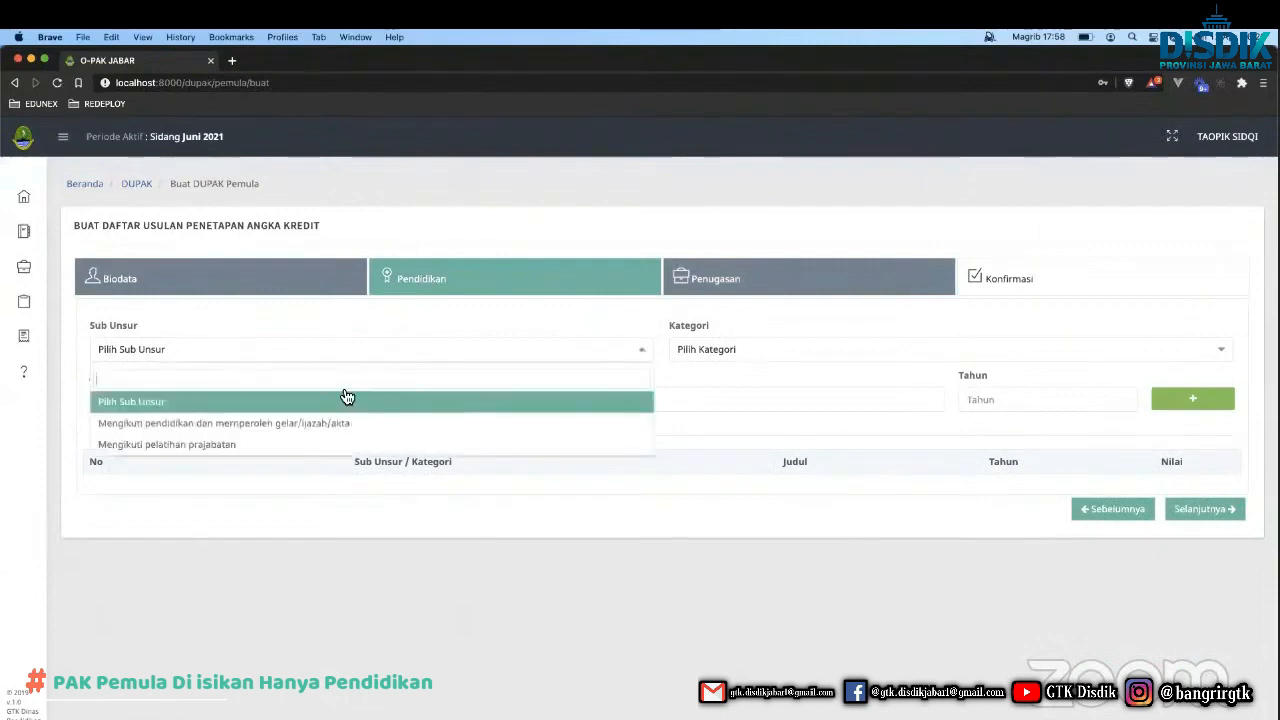
click(311, 432)
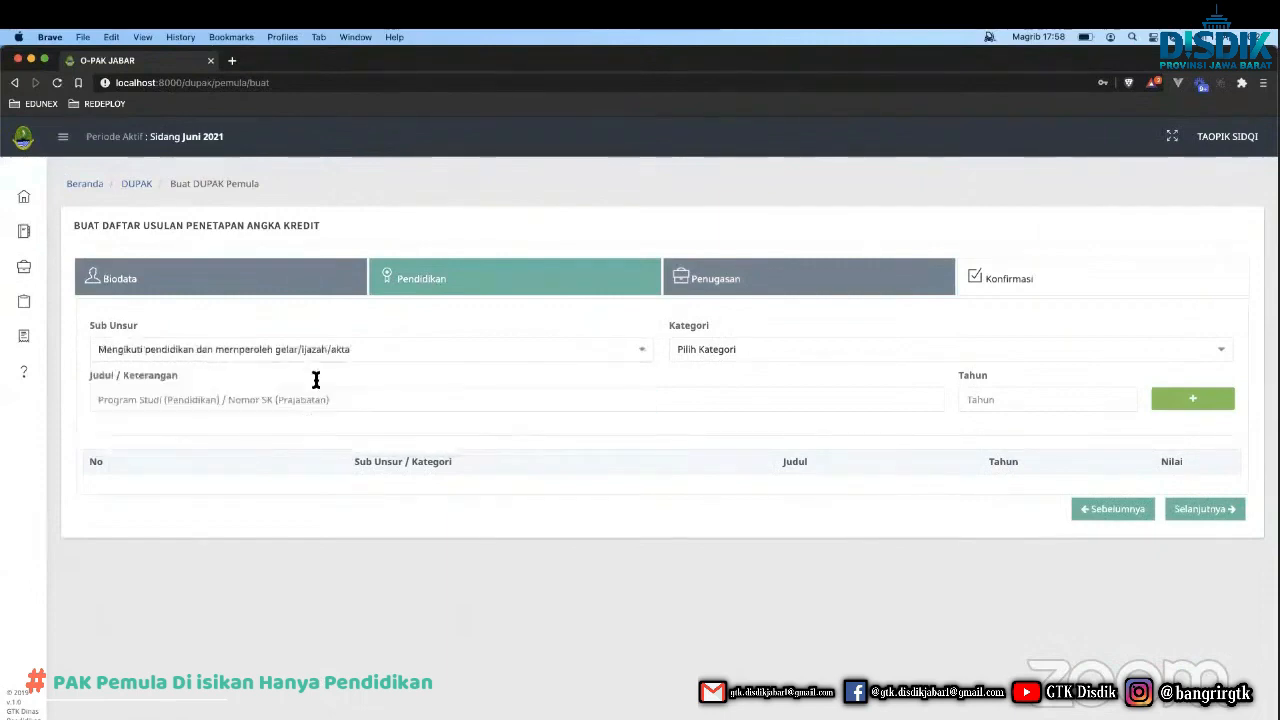
click(700, 360)
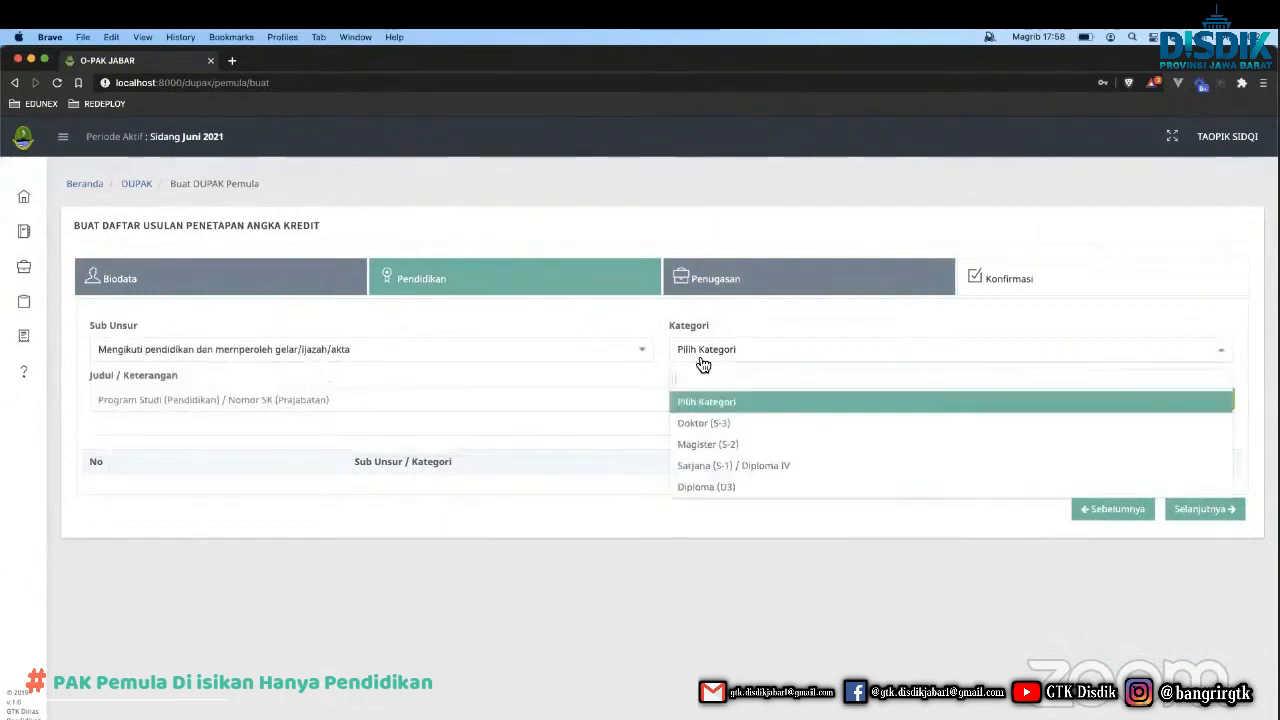
click(701, 470)
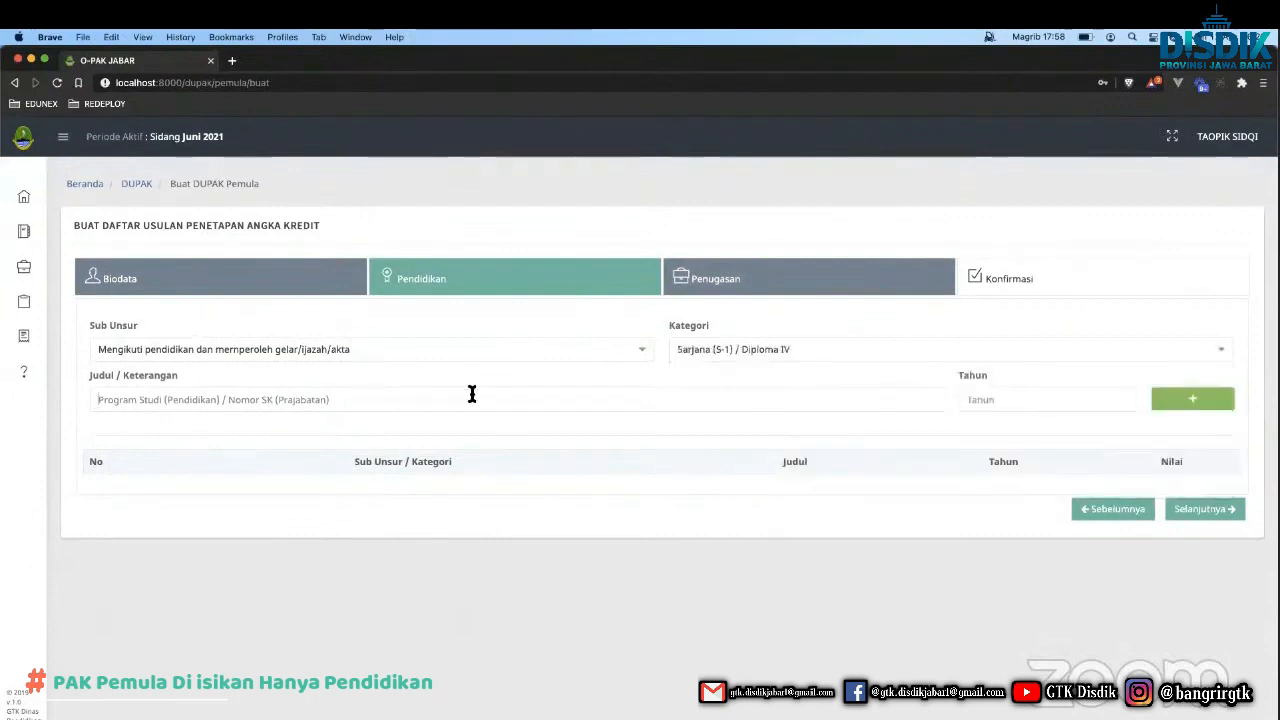
text(S1)
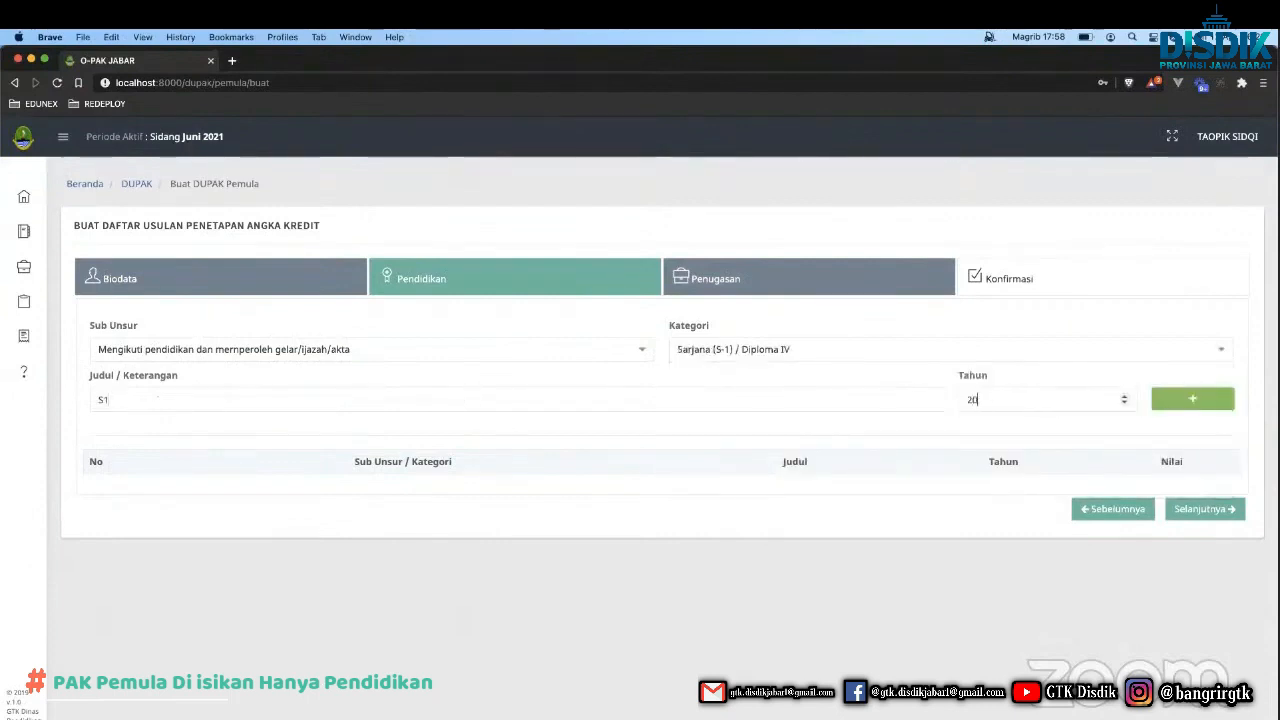
key(BackSpace)
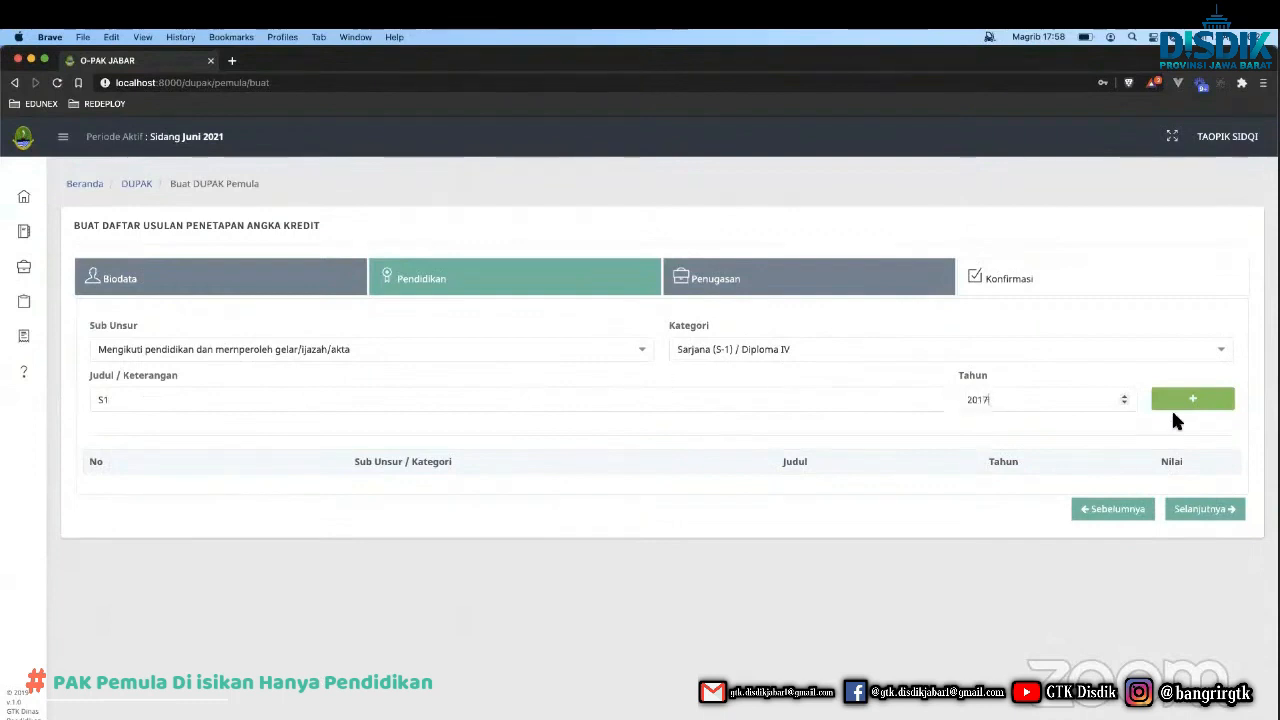
click(1178, 404)
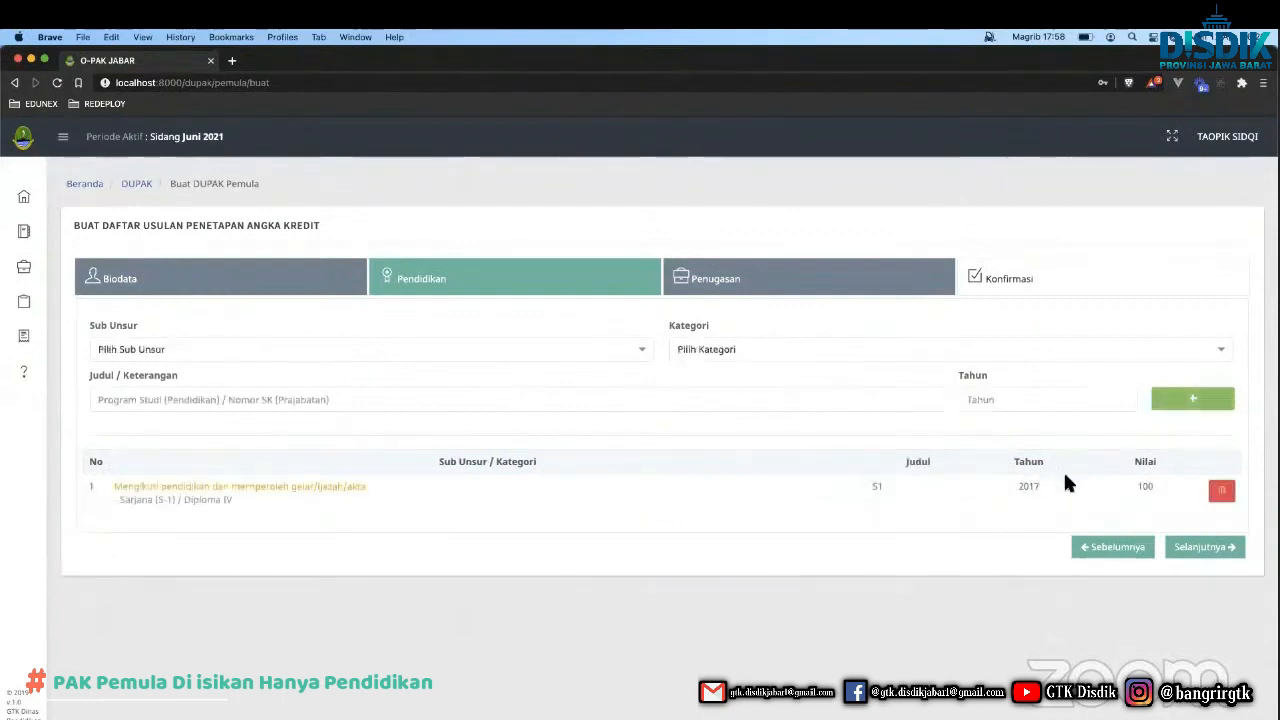
Choose the Mengikuti pelatihan prajabatan sub-element with the pre-service functional training category.
click(509, 360)
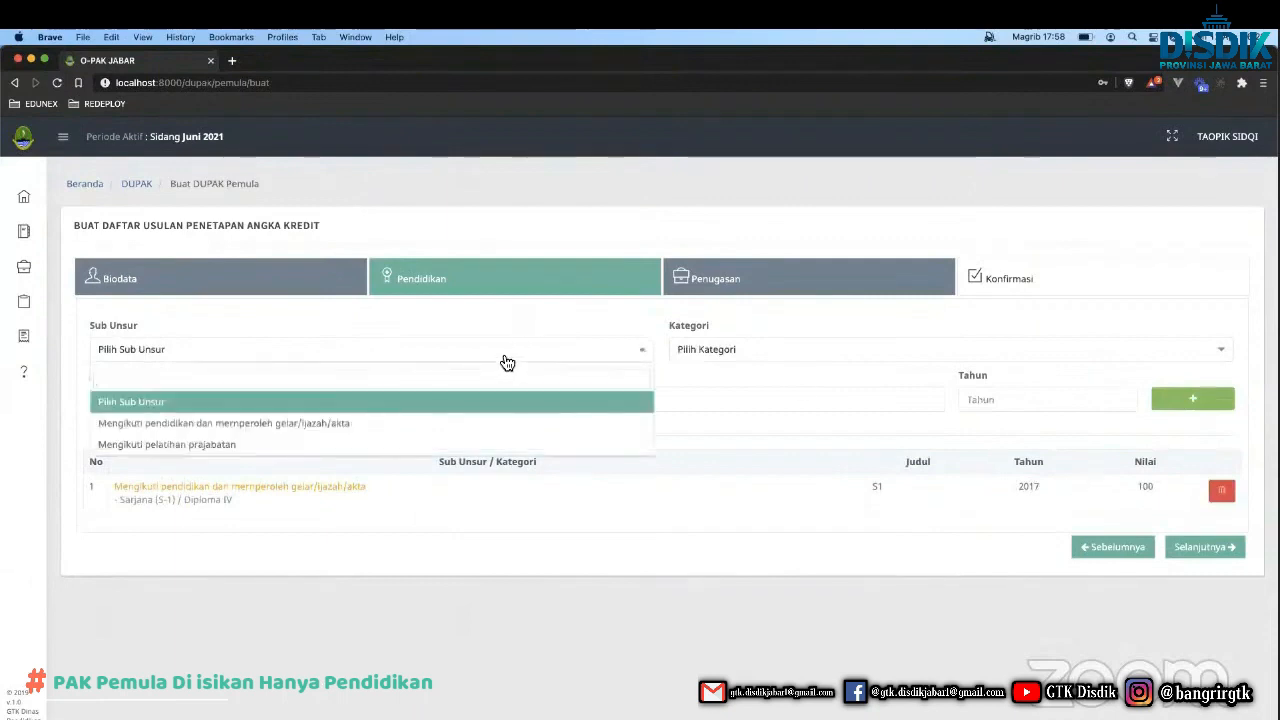
click(358, 446)
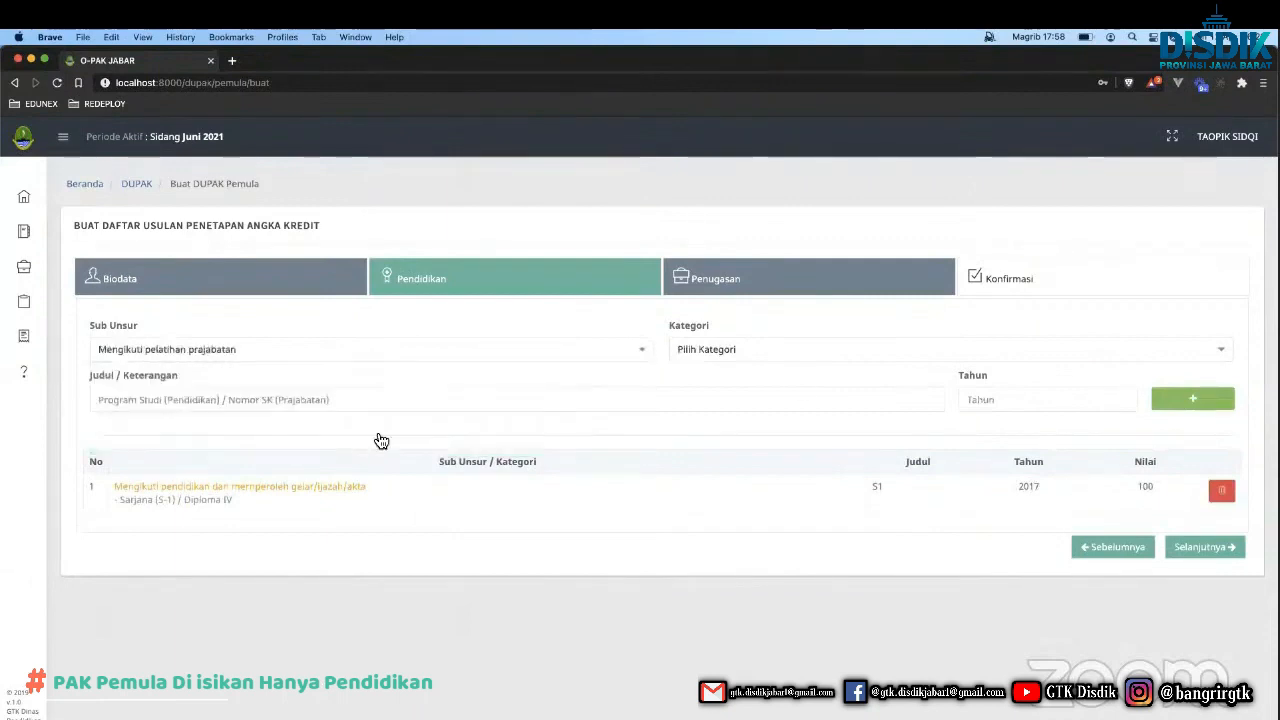
click(702, 358)
click(704, 426)
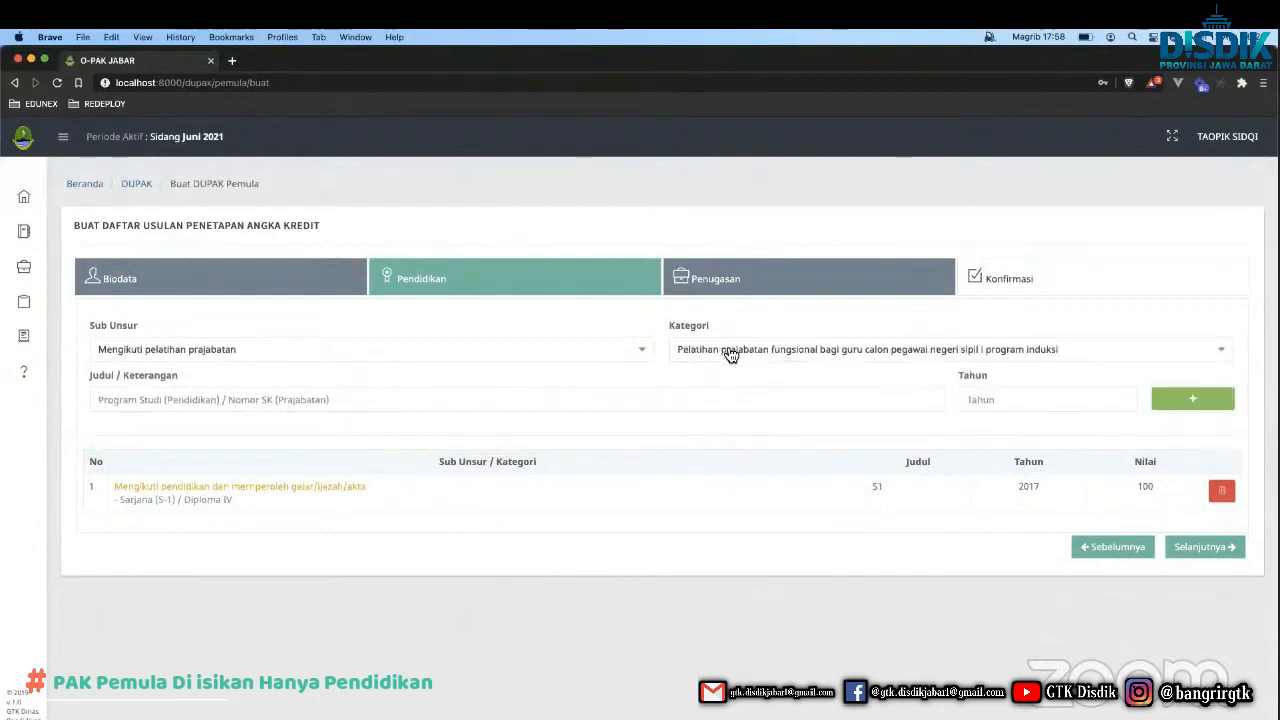
click(537, 355)
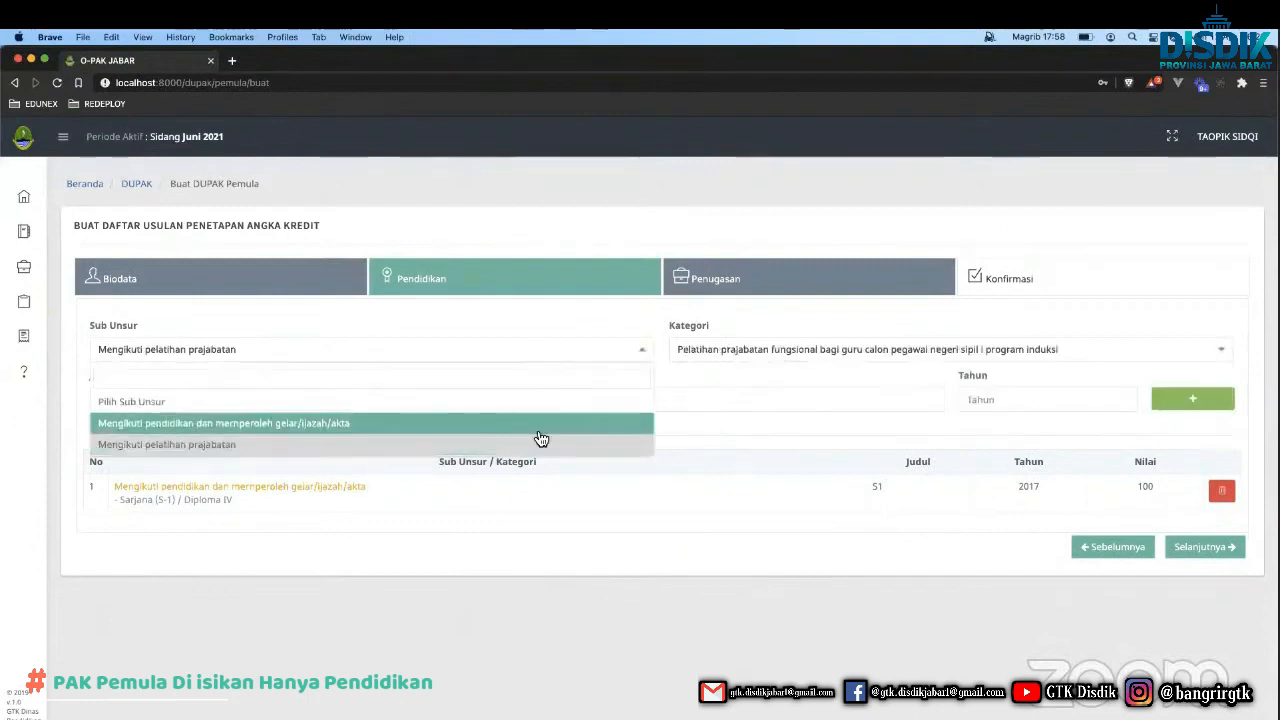
click(708, 360)
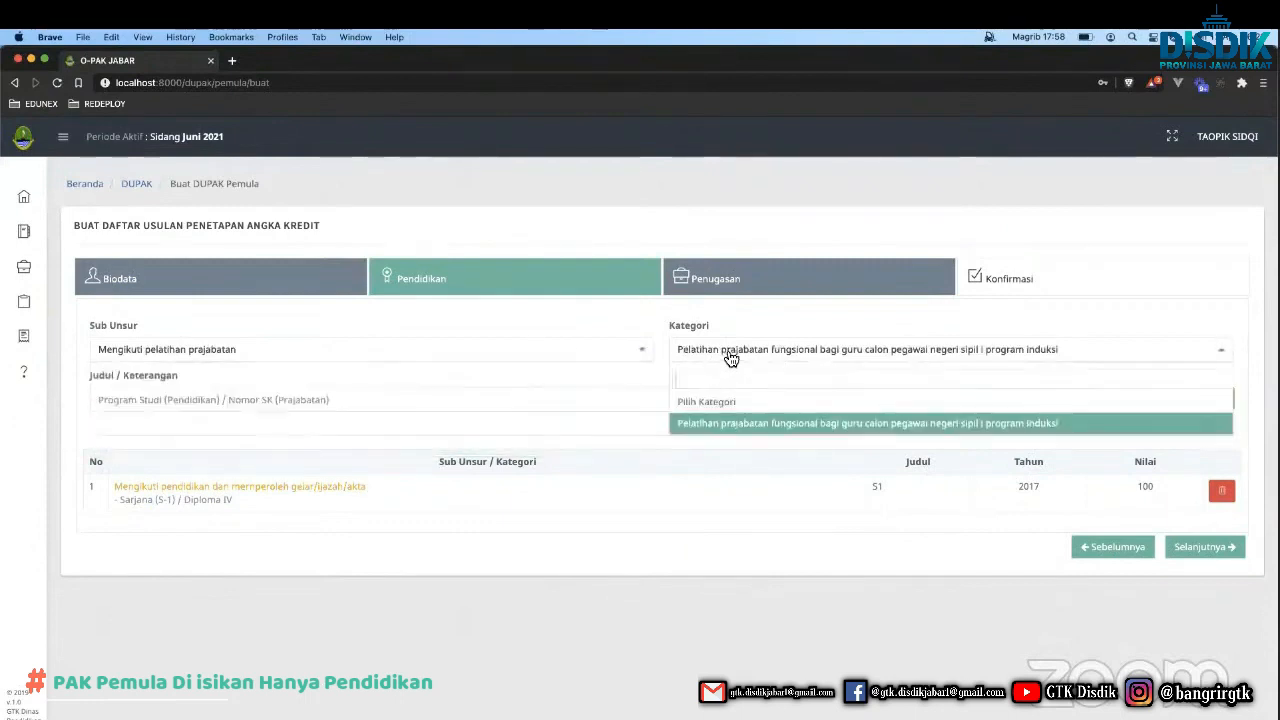
click(710, 424)
Add the Prajab training for 2018 and advance to Penugasan.
click(534, 400)
text(Prajab)
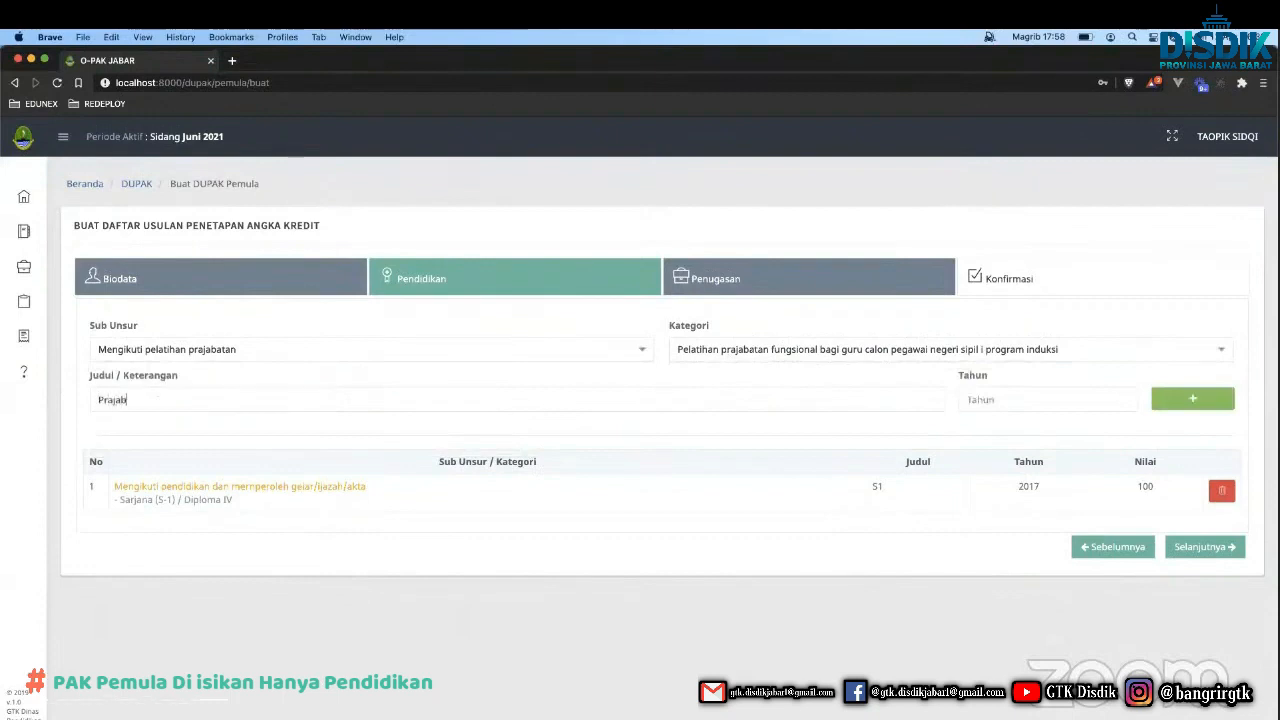
click(1004, 398)
text(2017)
key(BackSpace)
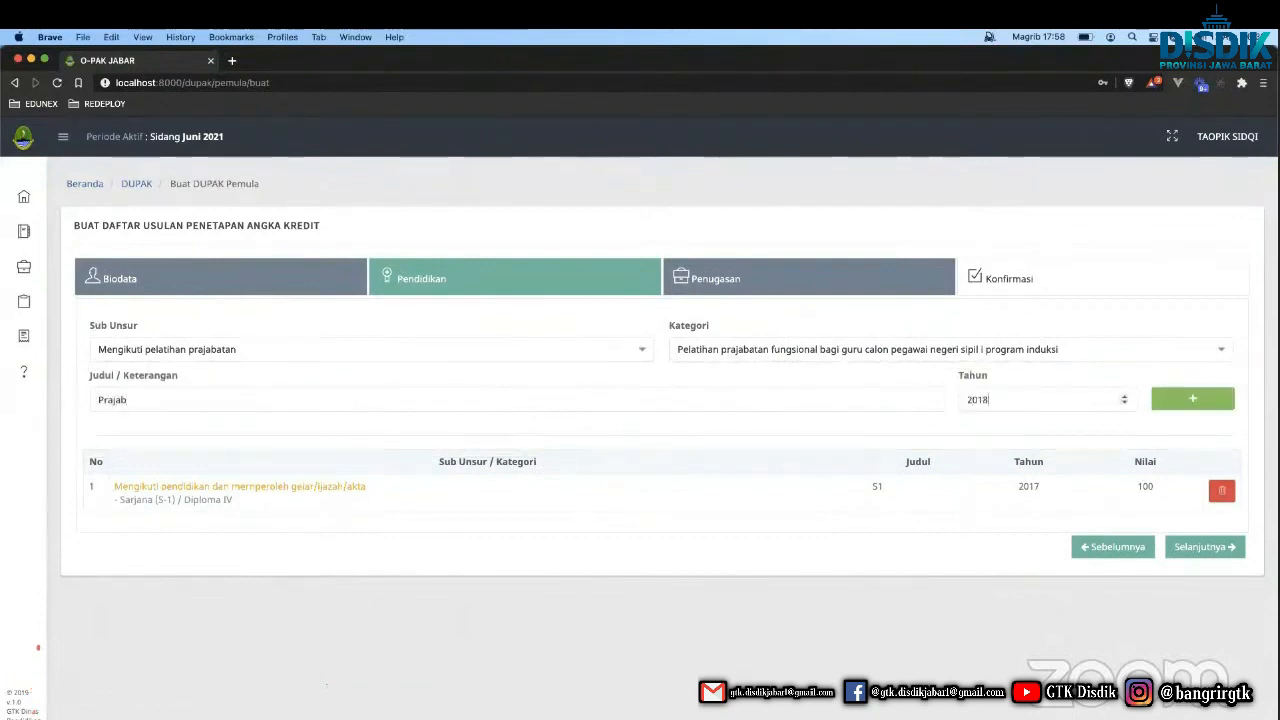
click(1207, 398)
click(1203, 585)
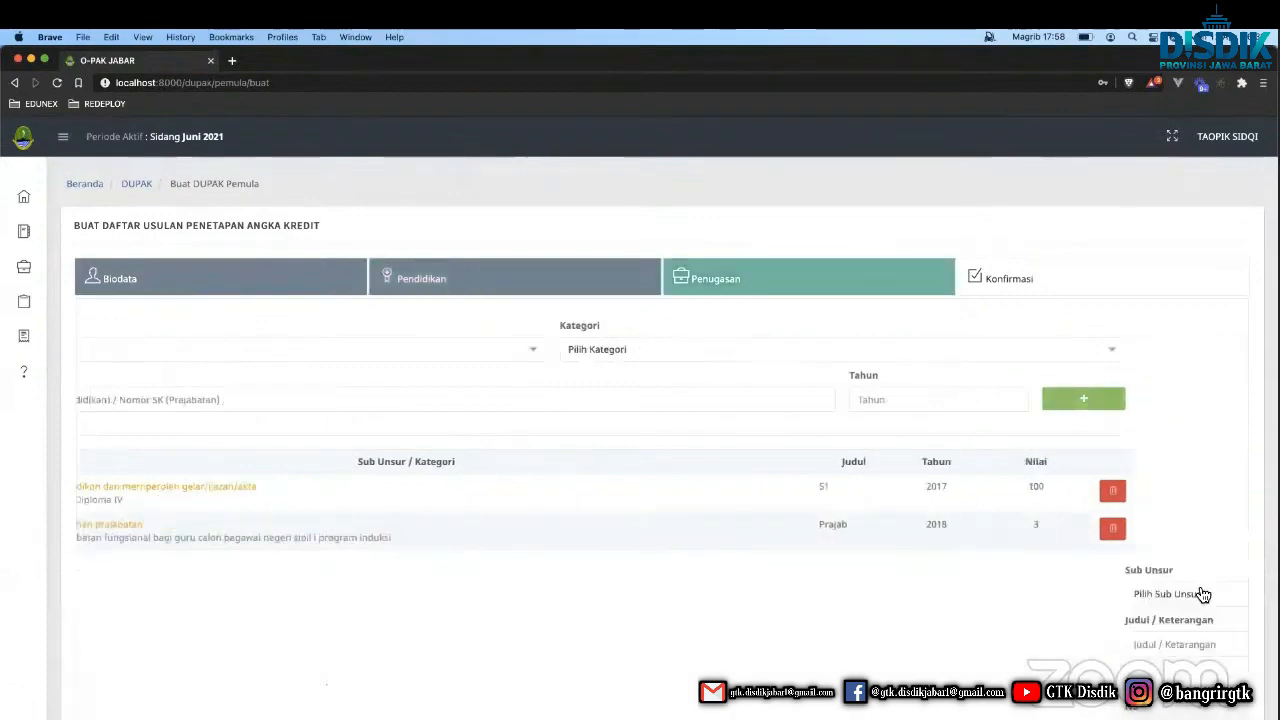
Scroll through the 103.000-credit Konfirmasi recap, then return via the DUPAK breadcrumb.
click(1175, 511)
scroll(928, 494, down, 10)
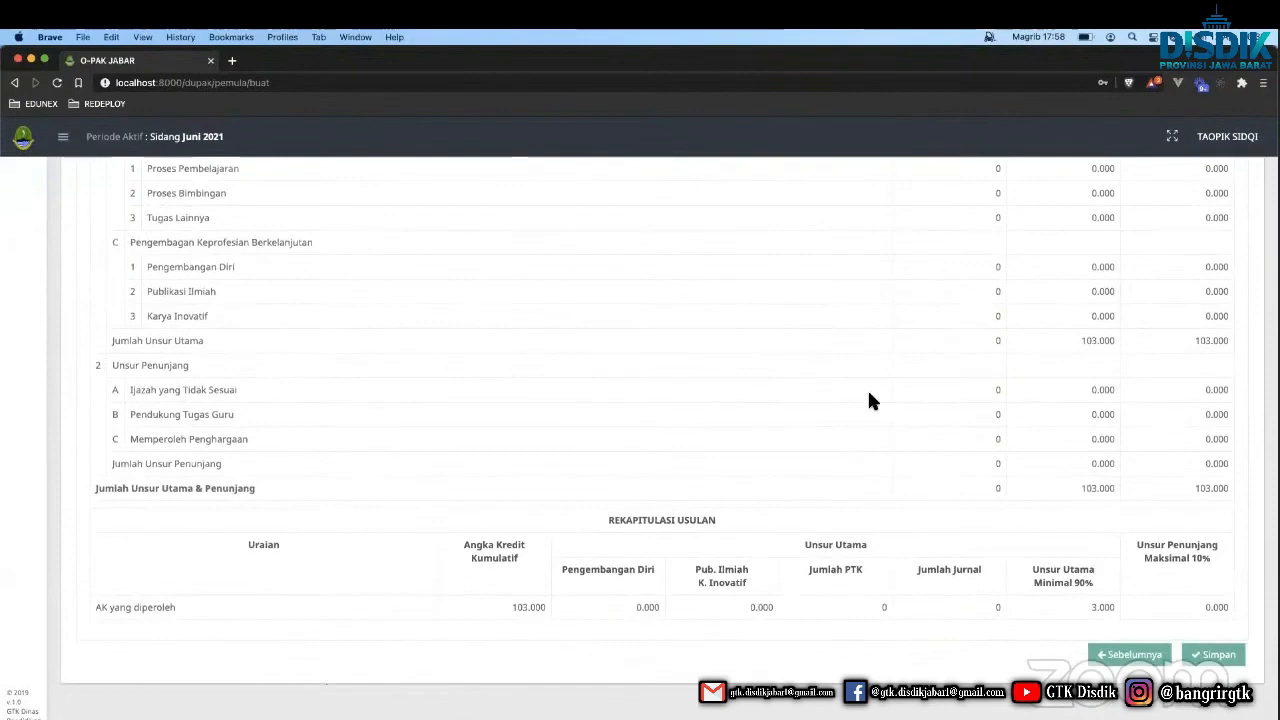
scroll(797, 437, up, 5)
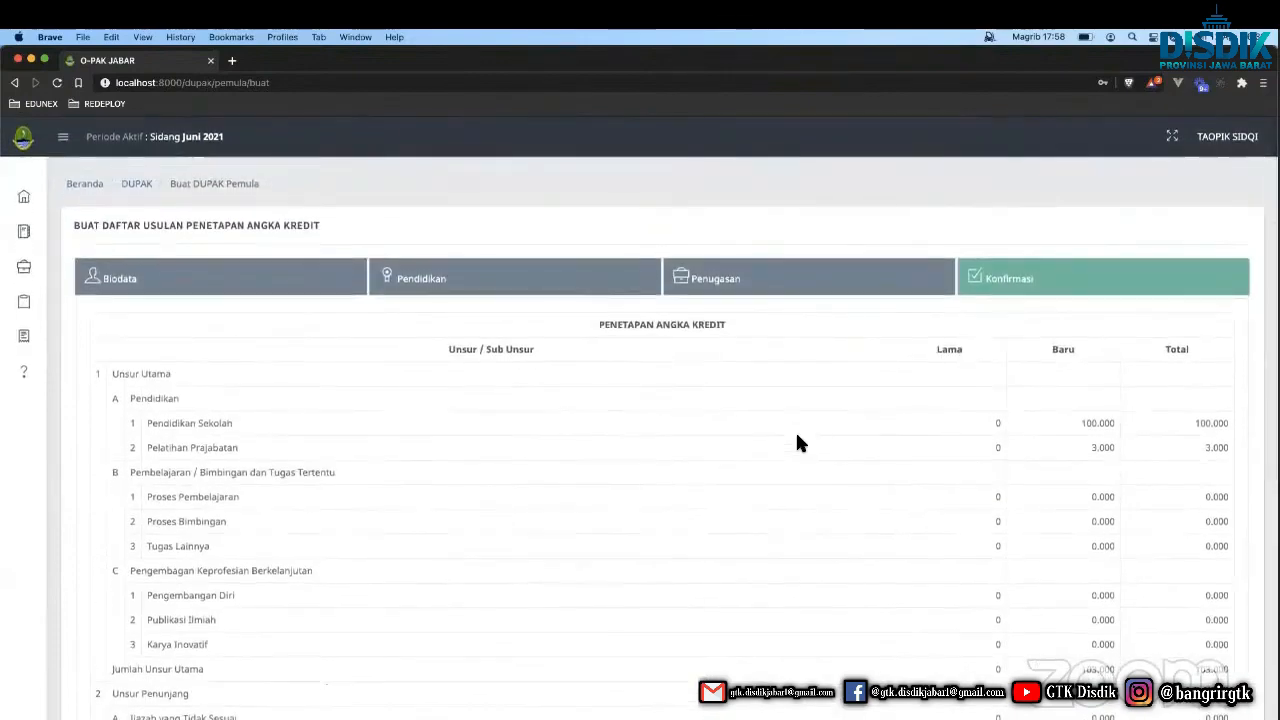
scroll(850, 446, down, 5)
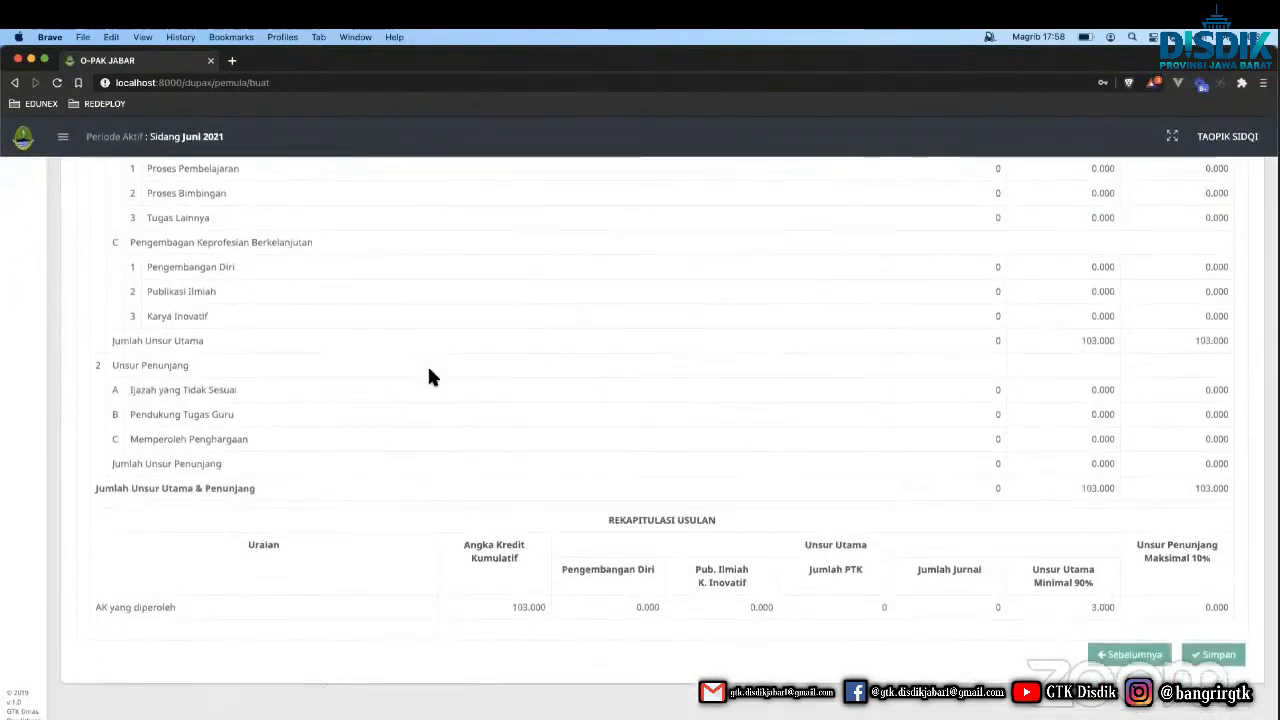
scroll(407, 353, up, 10)
click(140, 184)
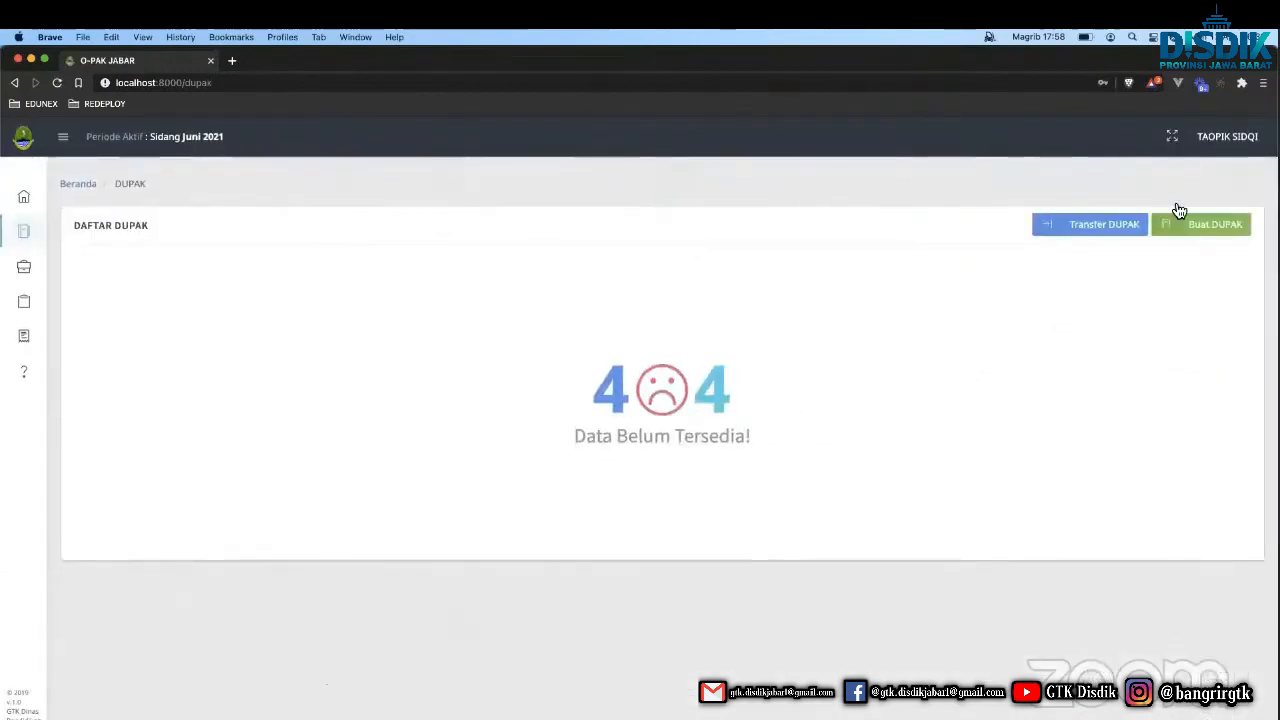
Open the Input PAK Terakhir form for a new DUPAK and set the number to PAK-001.
click(1205, 228)
click(545, 208)
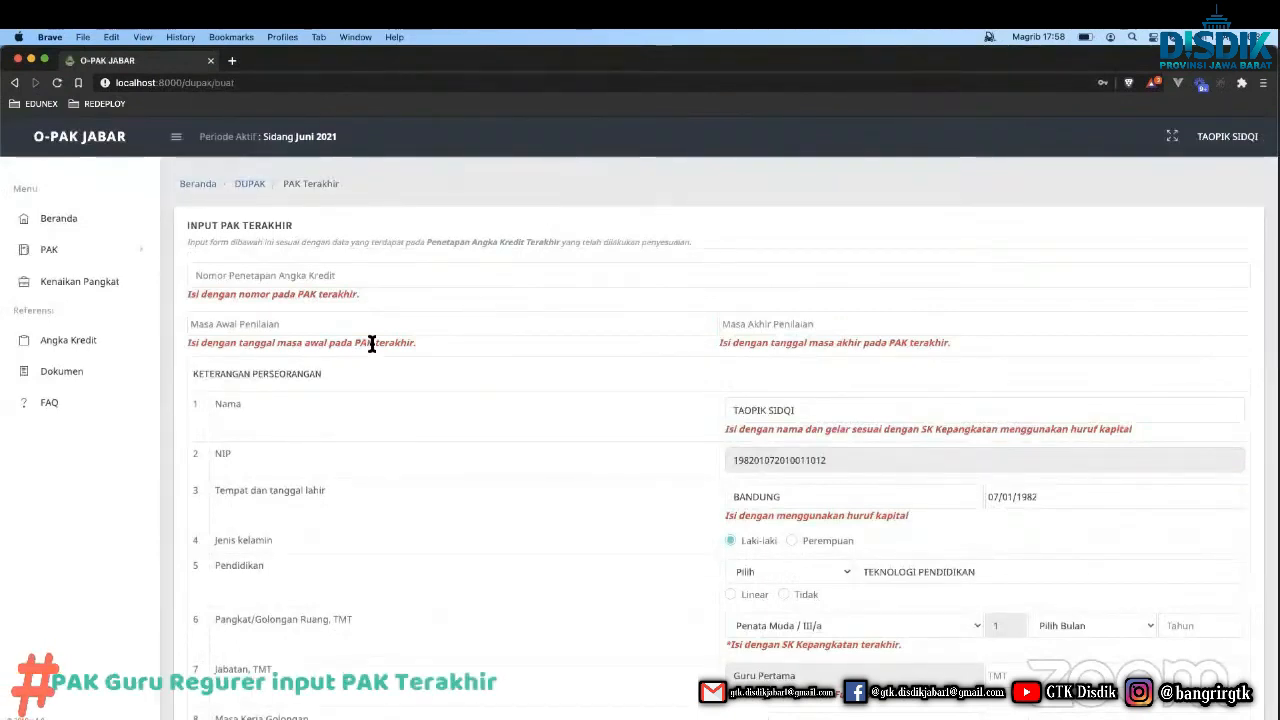
click(310, 277)
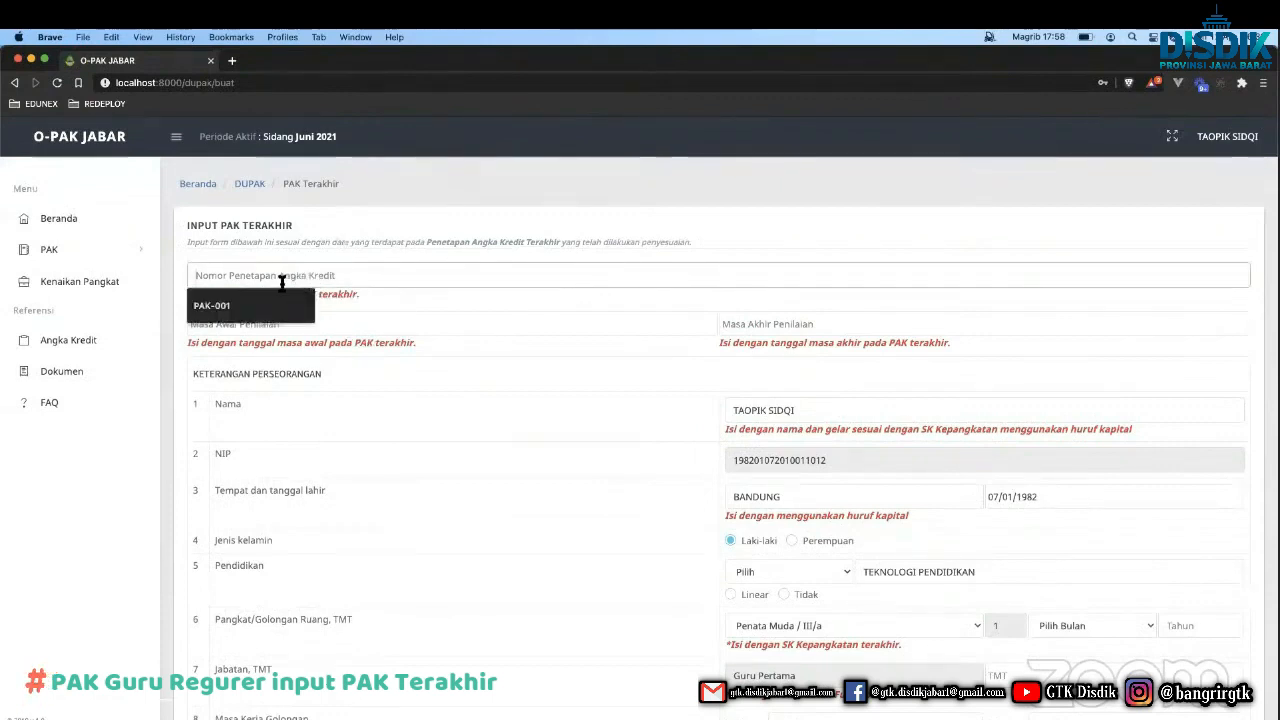
click(287, 248)
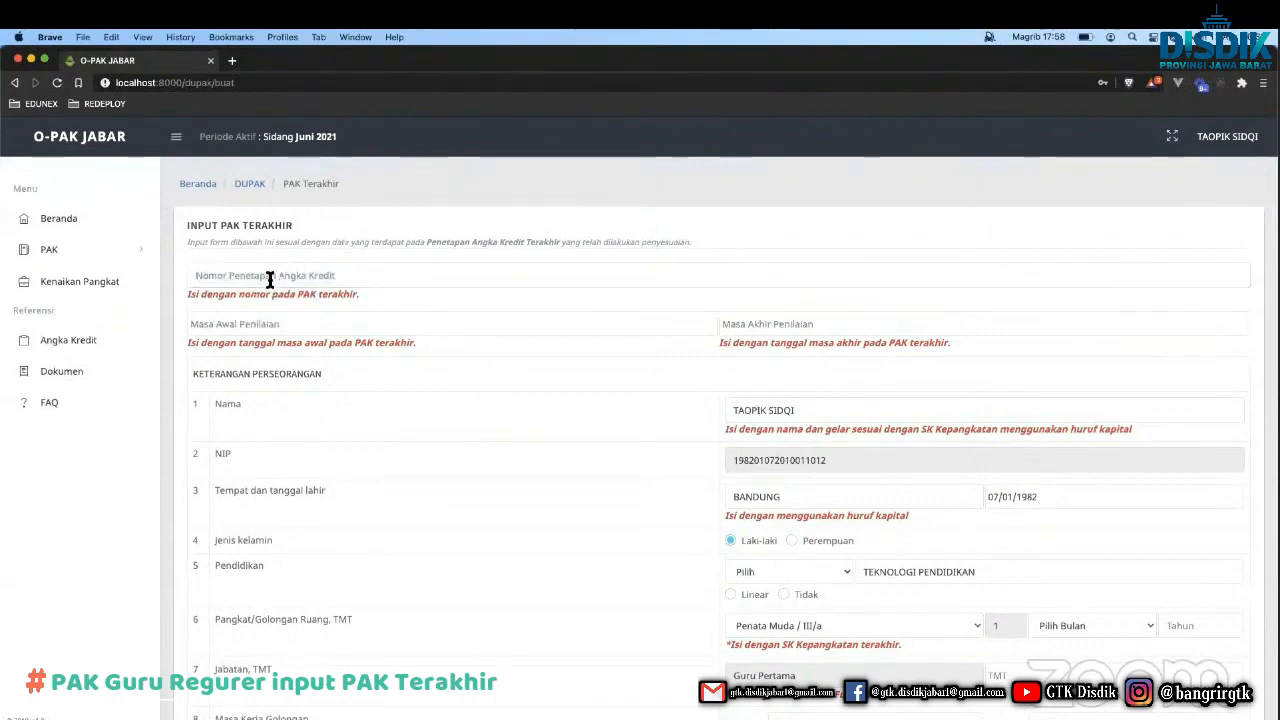
click(268, 278)
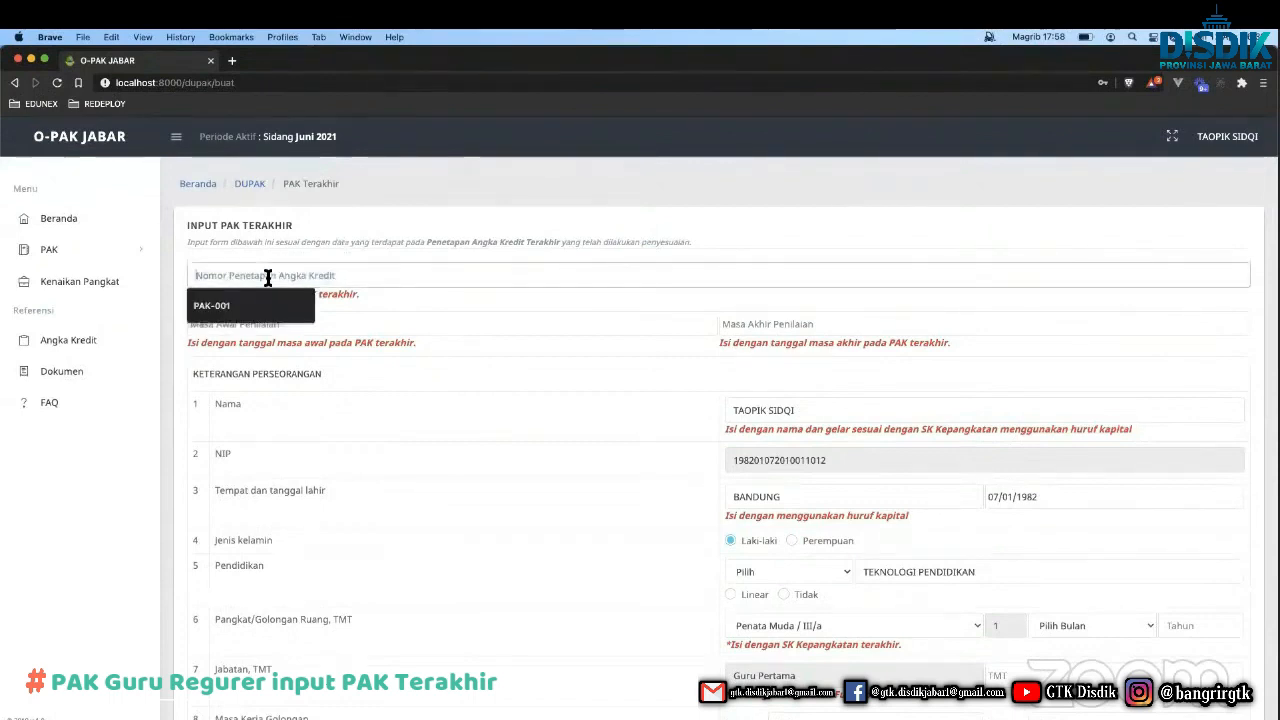
click(212, 306)
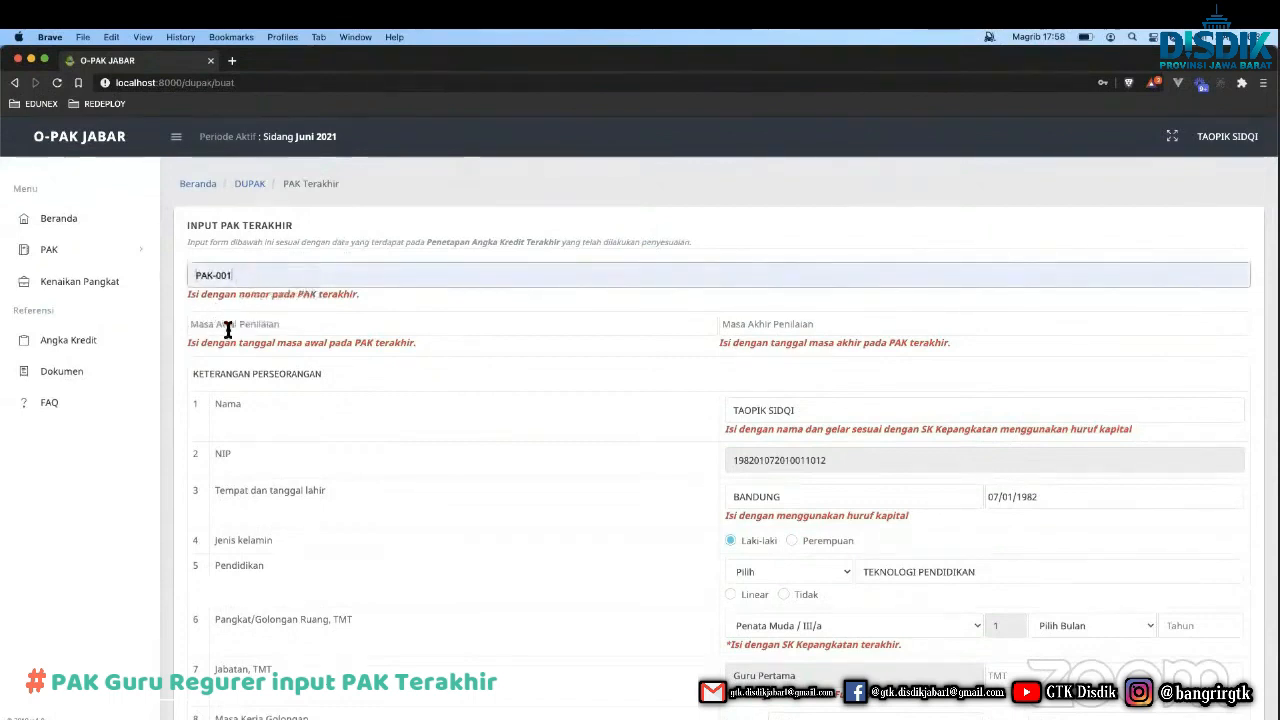
Set the assessment period start date to 01/01/2013.
click(228, 330)
text(01/)
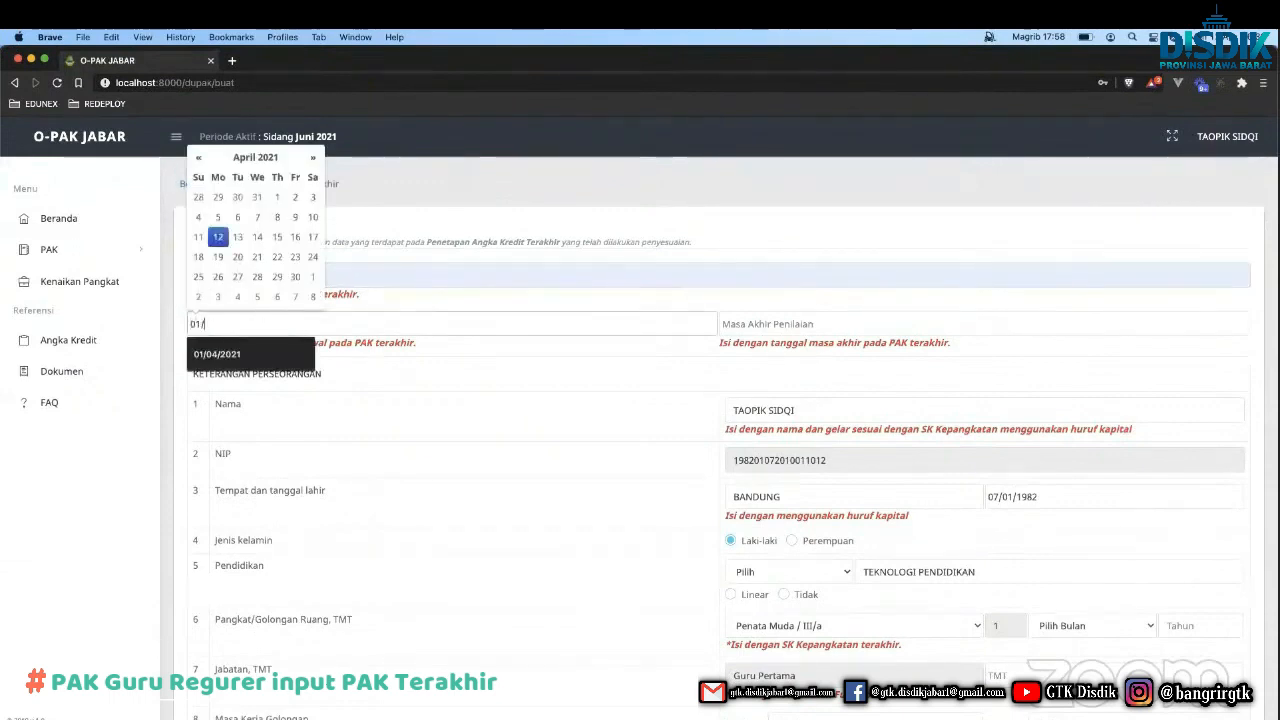
key(BackSpace)
key(BackSpace)
key(BackSpace)
text(01/01/2013)
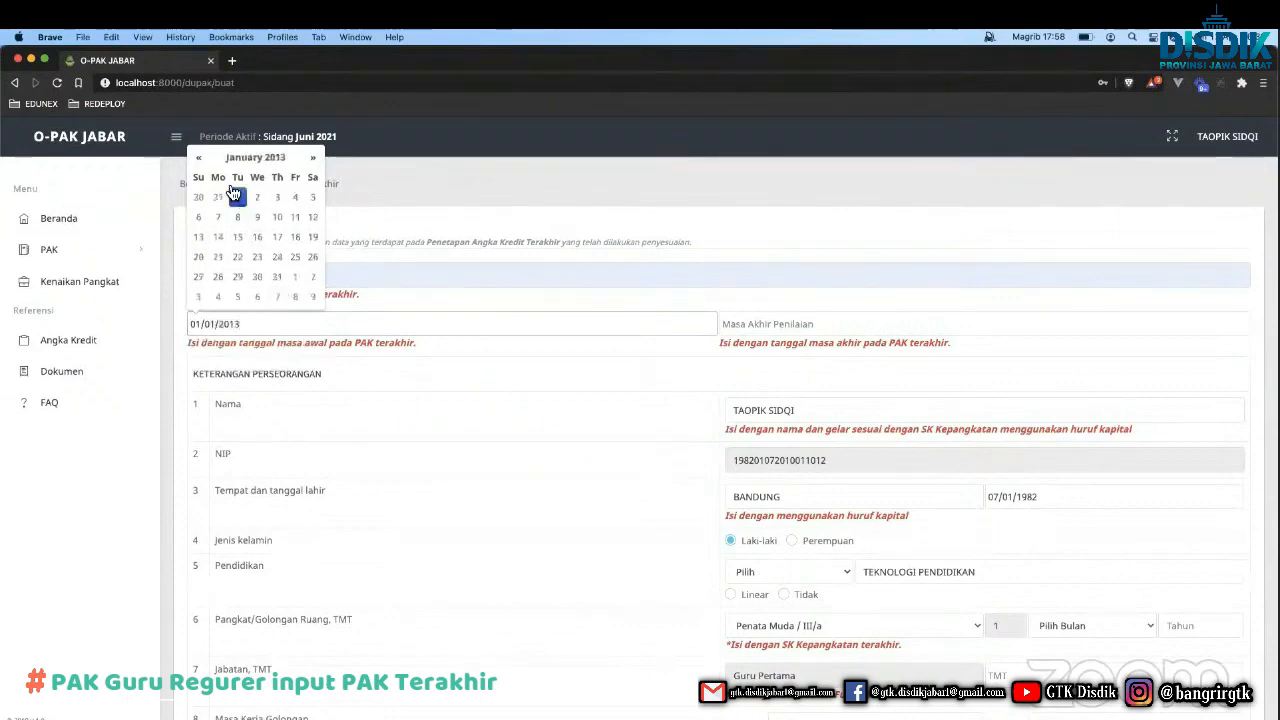
click(467, 339)
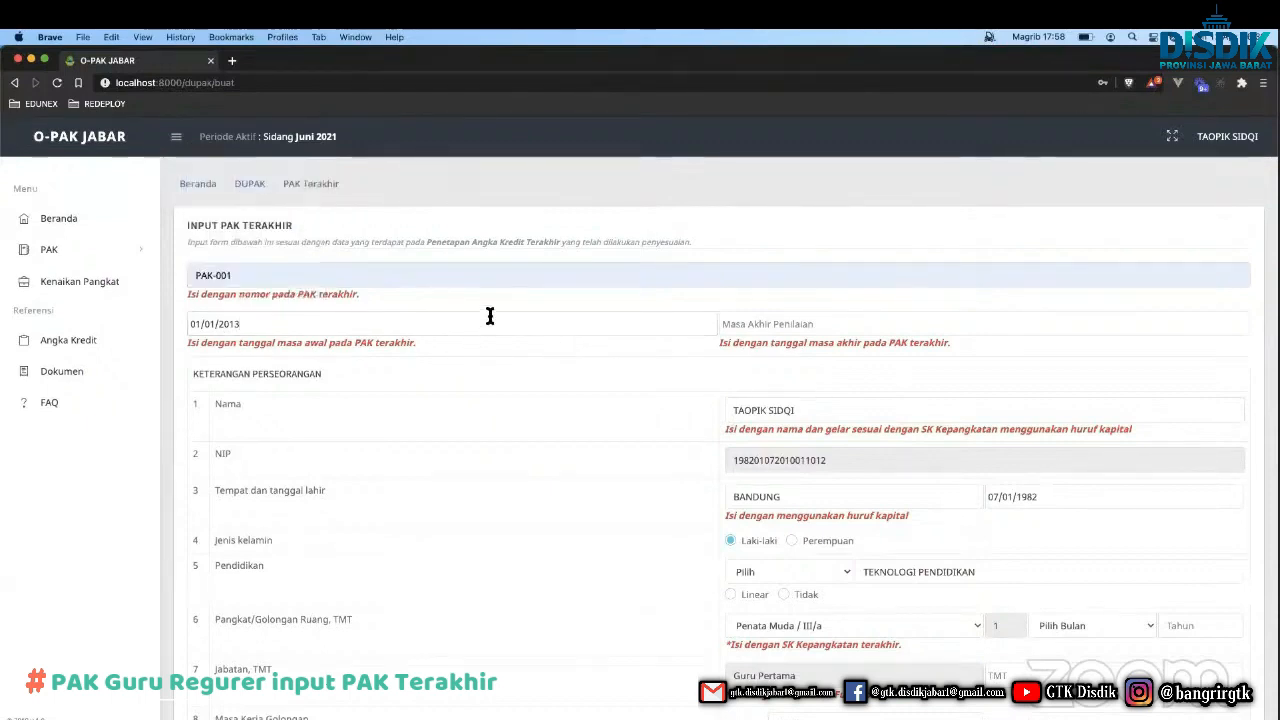
Set the assessment period end date to 31/12/2017.
click(722, 324)
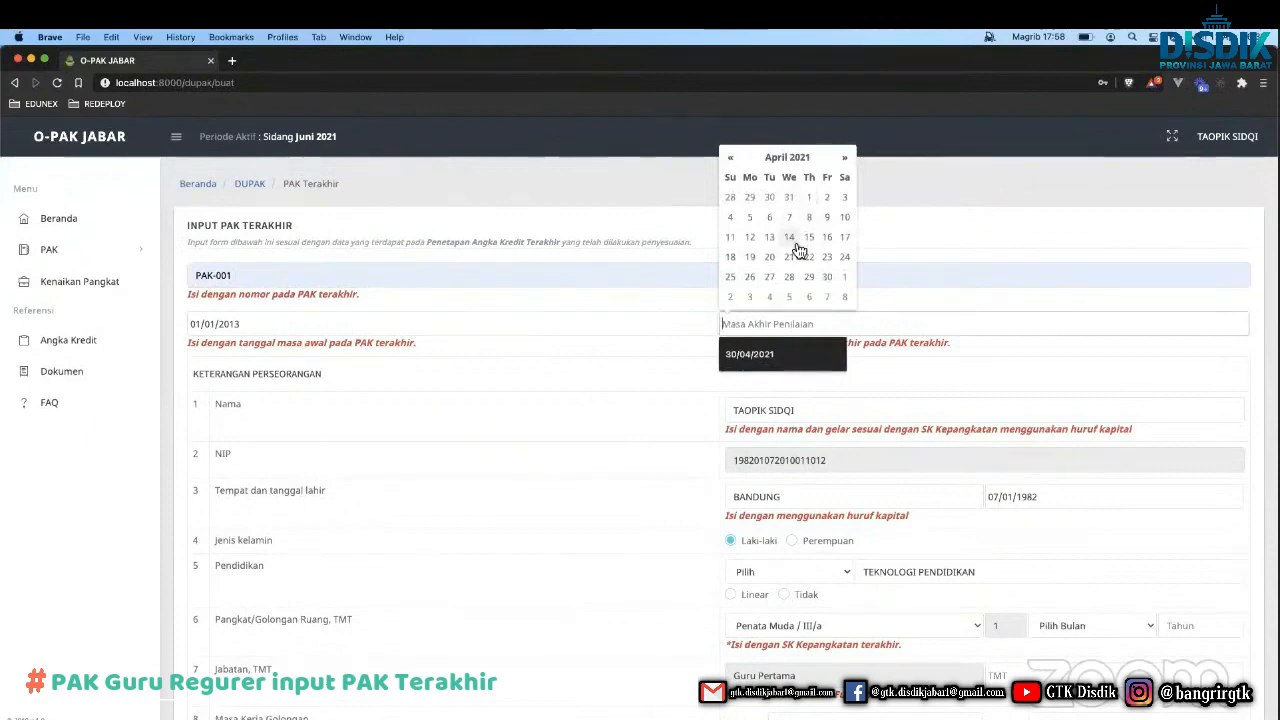
text(3)
key(BackSpace)
text(31/)
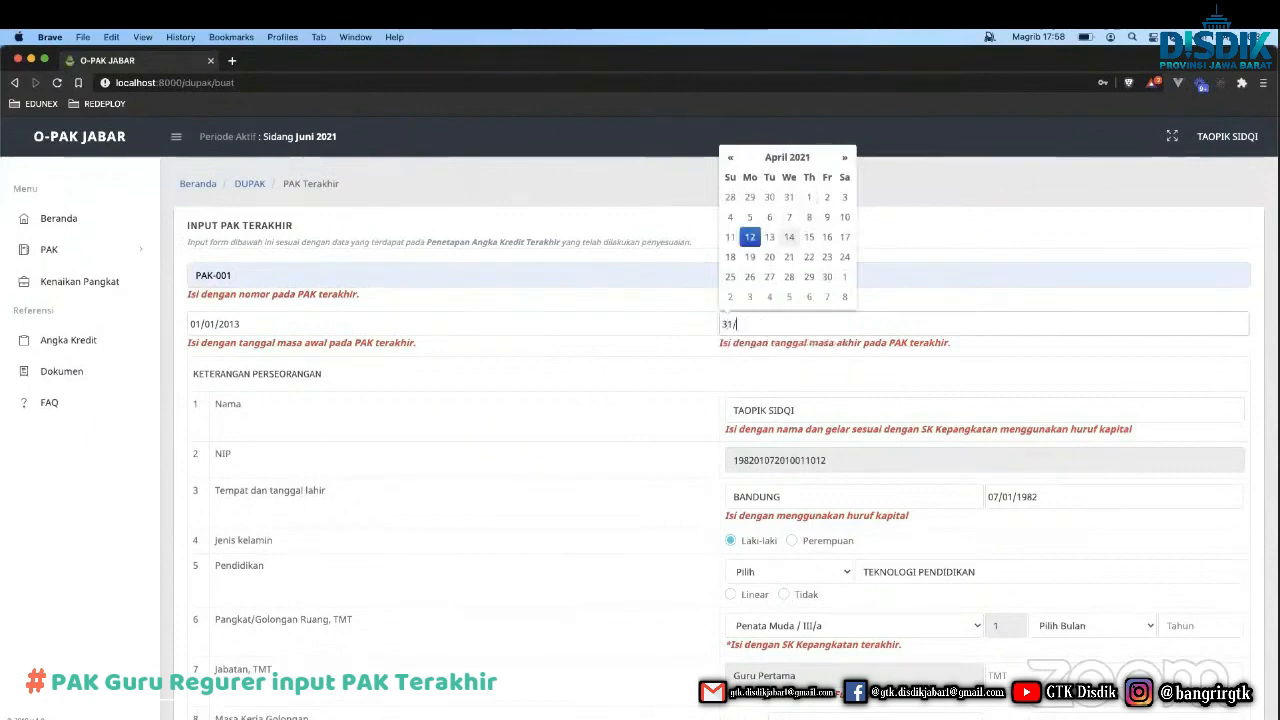
text(0)
key(BackSpace)
text(12/2016)
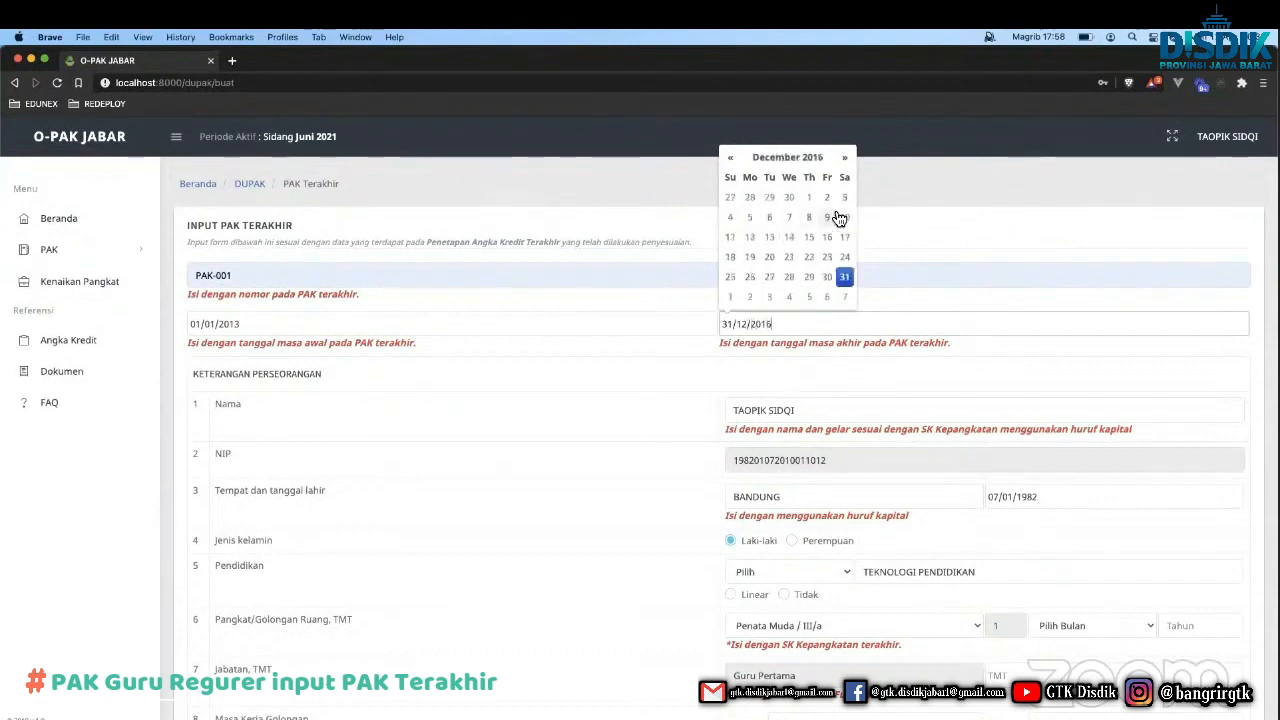
key(BackSpace)
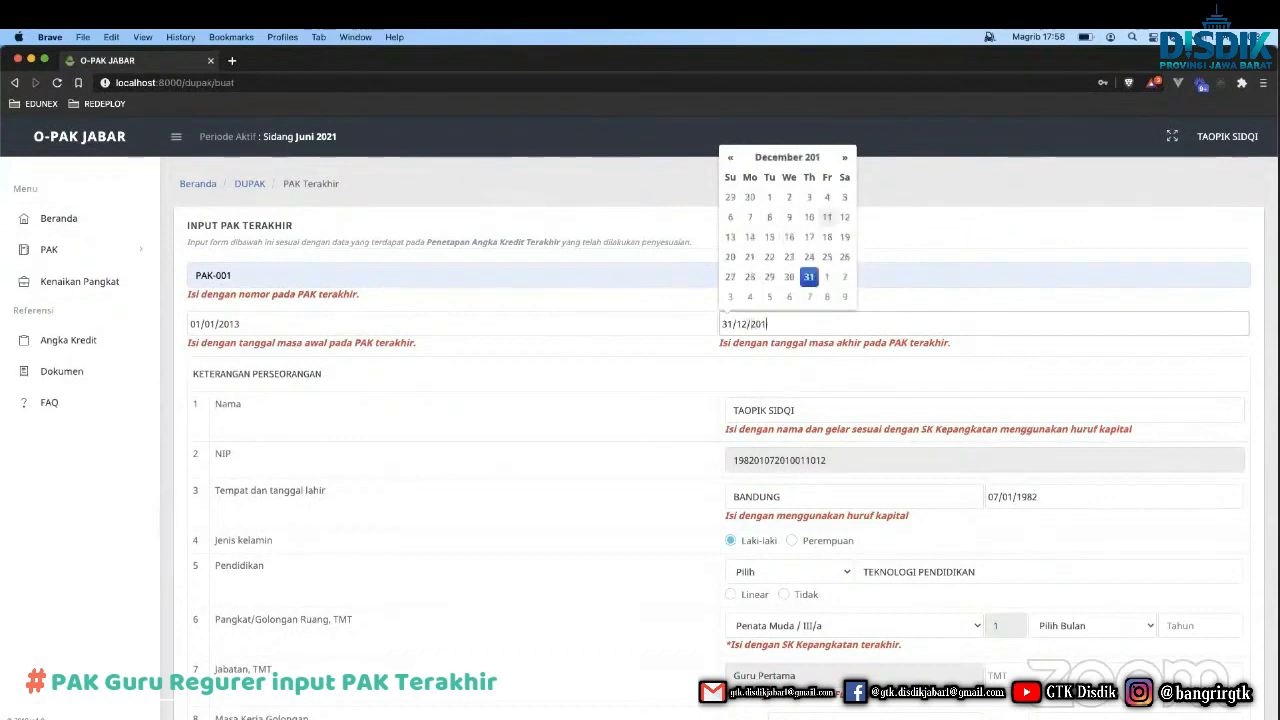
text(7)
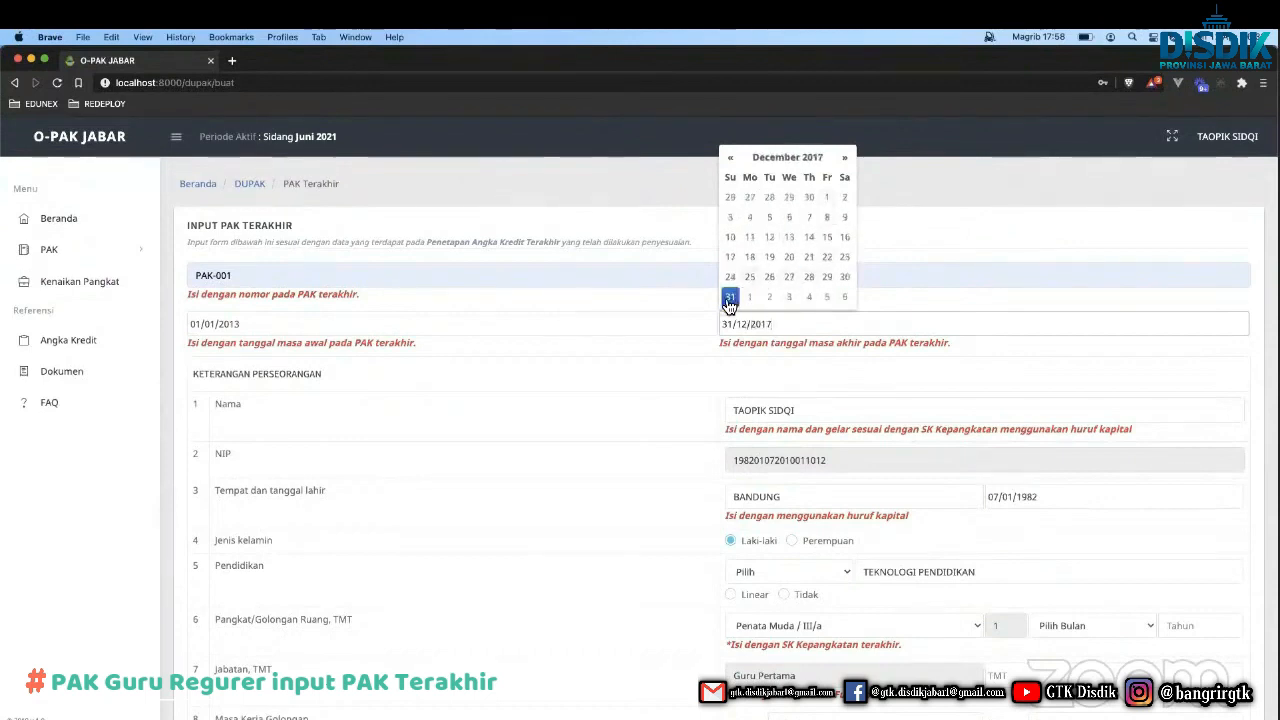
click(673, 381)
Check the name entry and set education level to S1/AK.IV (Sarjana).
scroll(669, 442, down, 2)
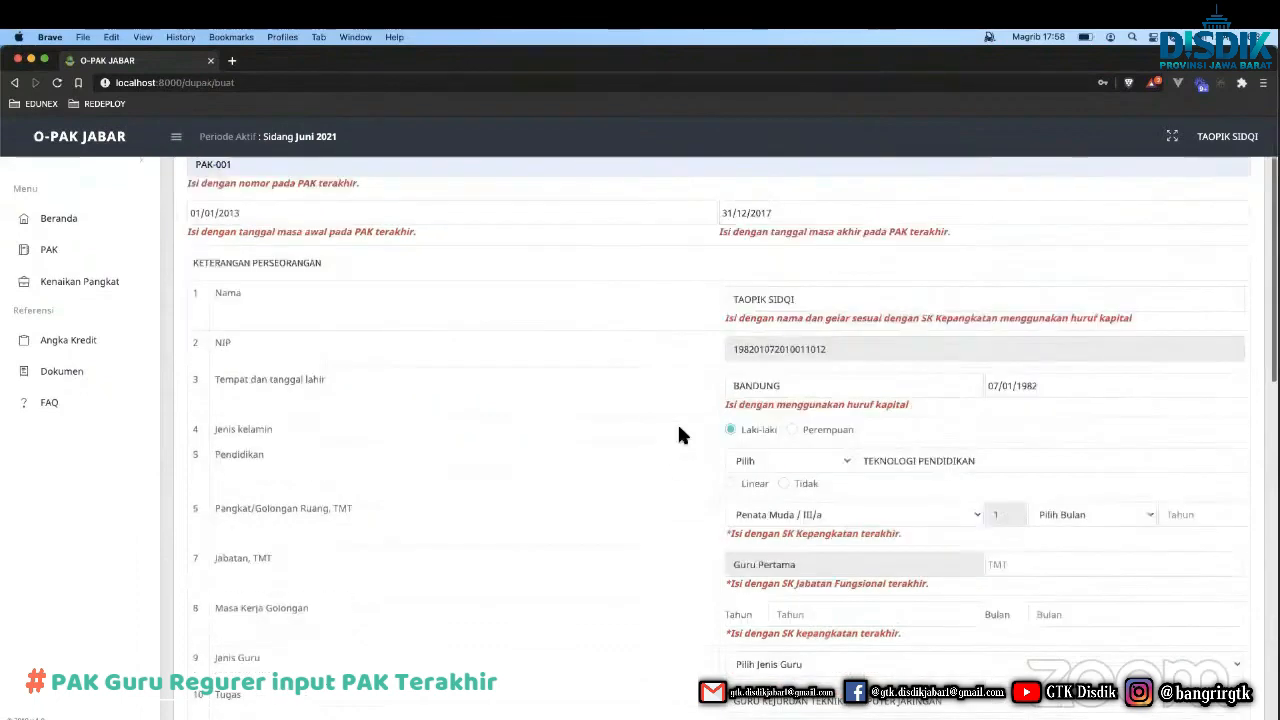
triple_click(770, 301)
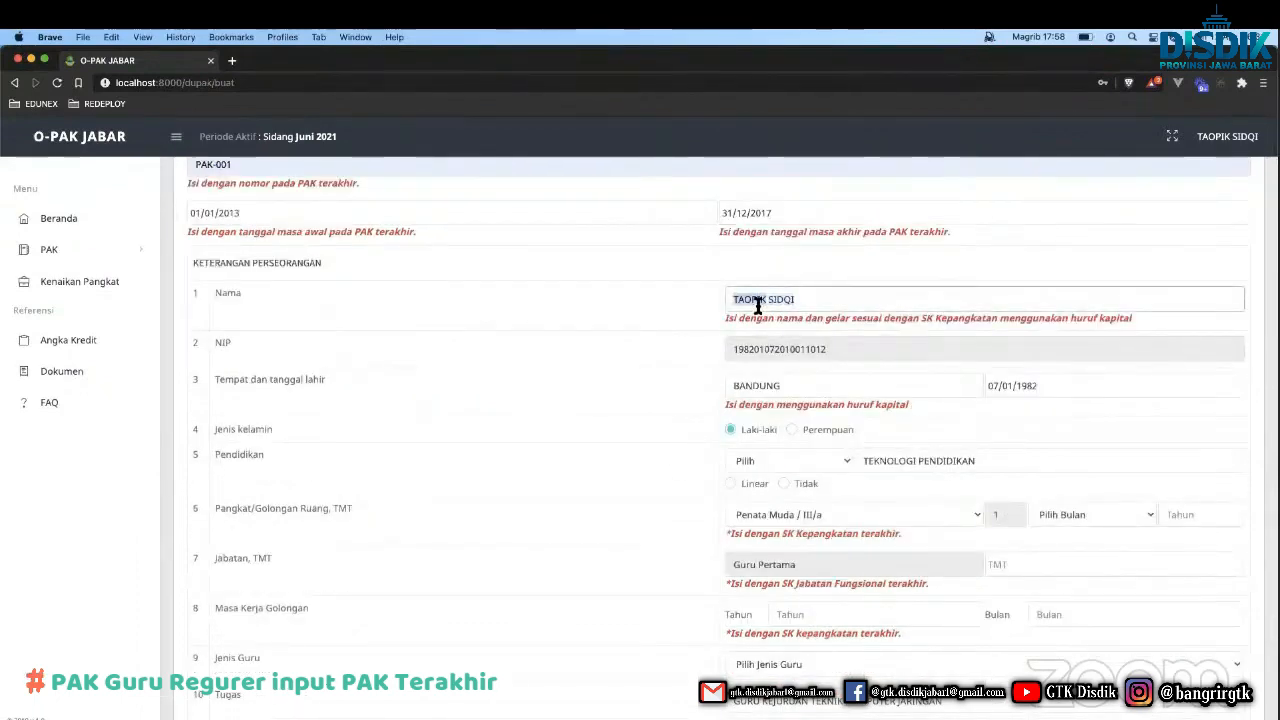
click(758, 306)
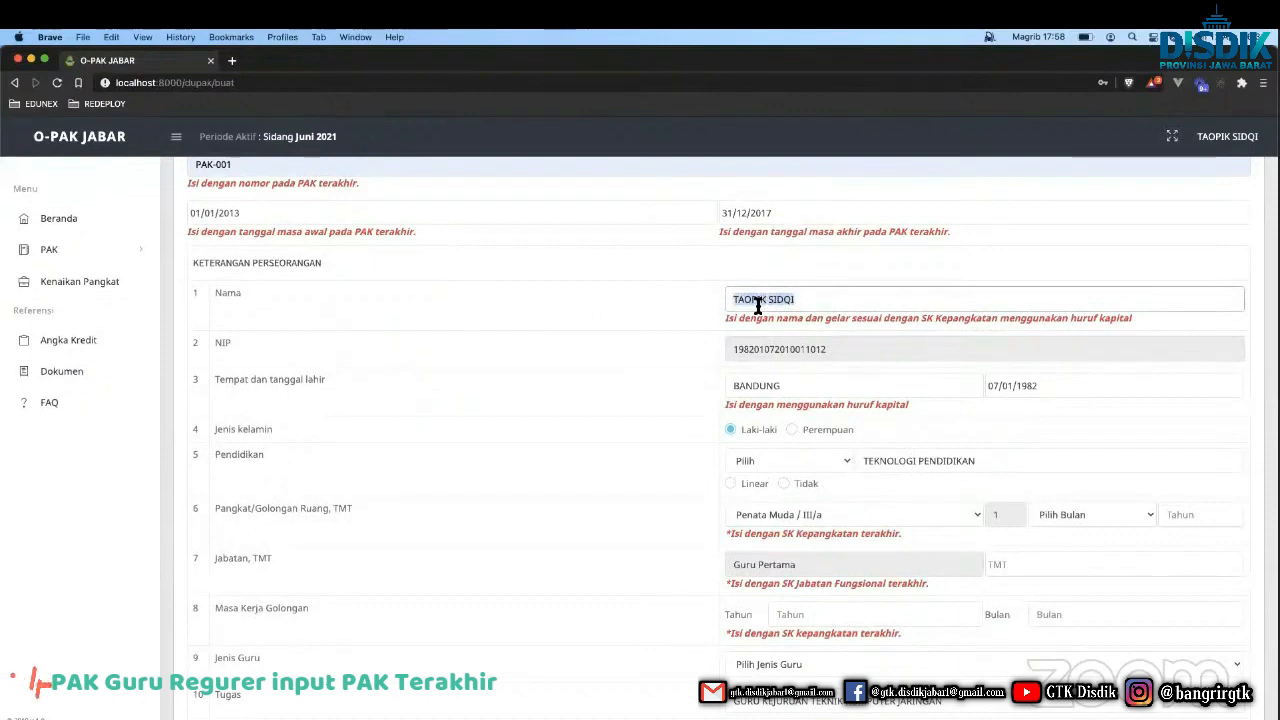
click(759, 371)
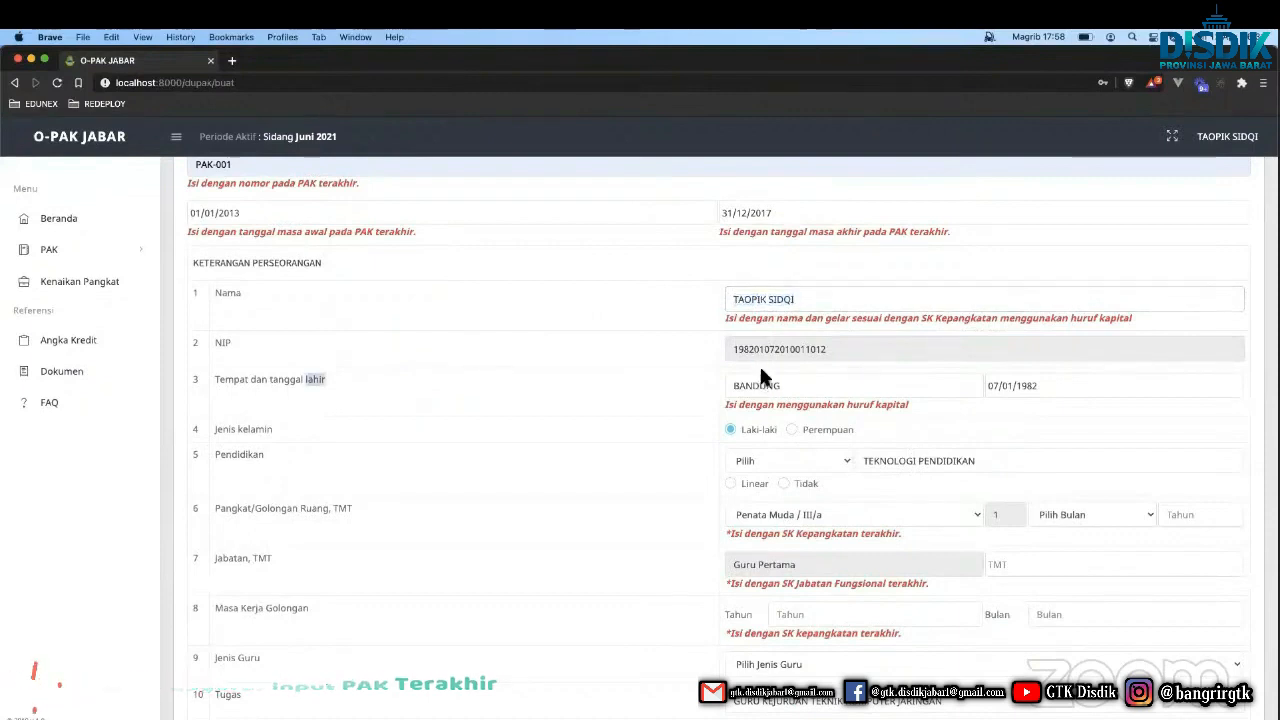
click(757, 460)
click(775, 487)
Set the Pangkat/Golongan Ruang TMT to April 2016.
scroll(866, 465, down, 1)
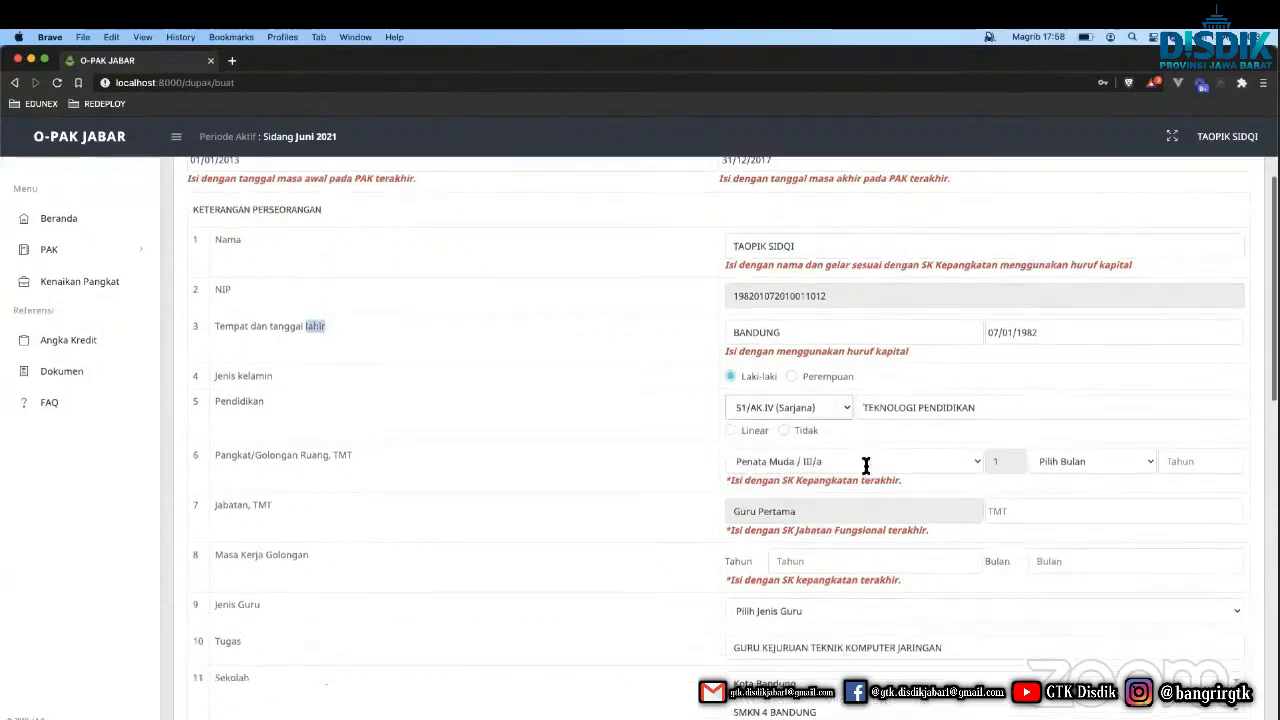
scroll(866, 465, down, 1)
scroll(649, 372, down, 1)
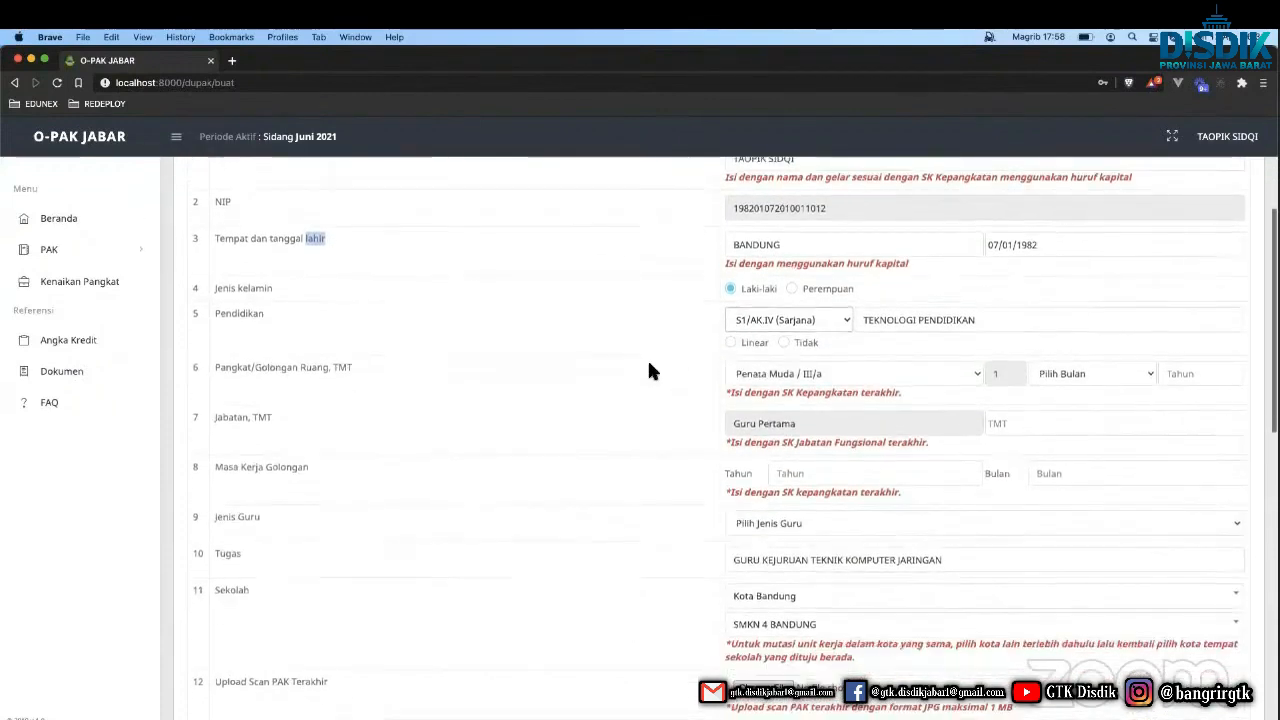
triple_click(561, 368)
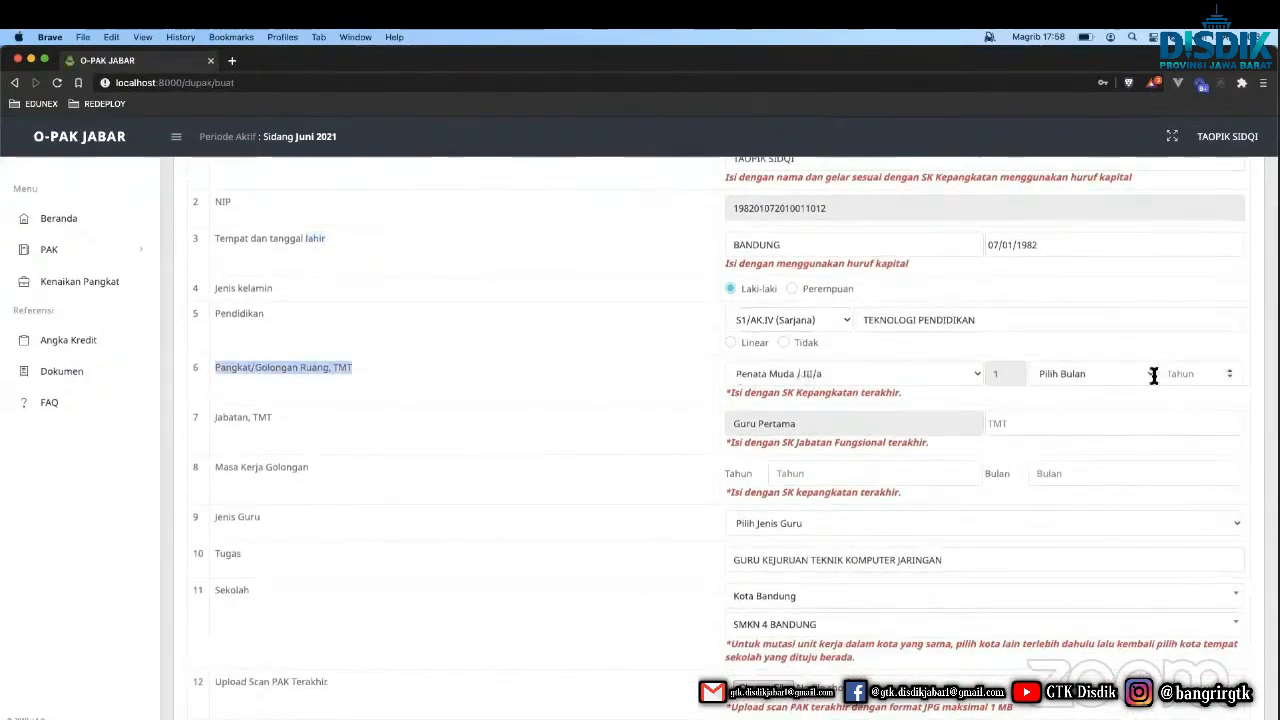
click(1088, 375)
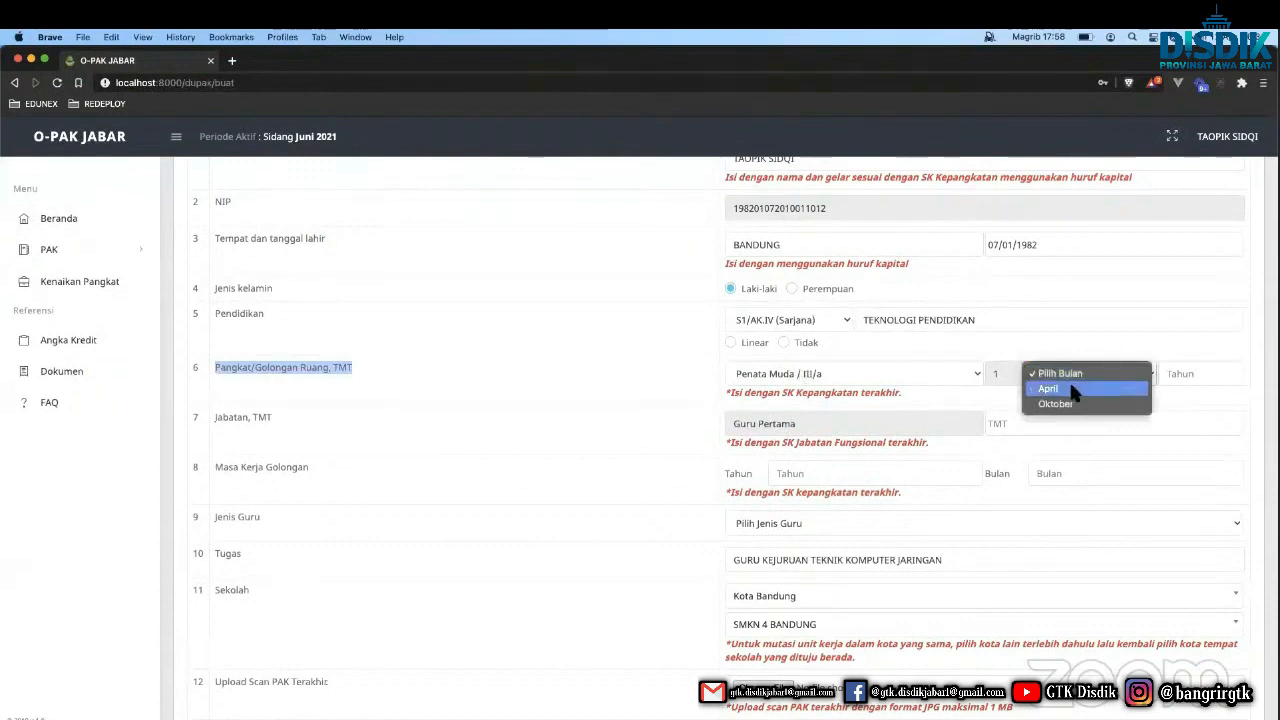
click(862, 397)
triple_click(862, 397)
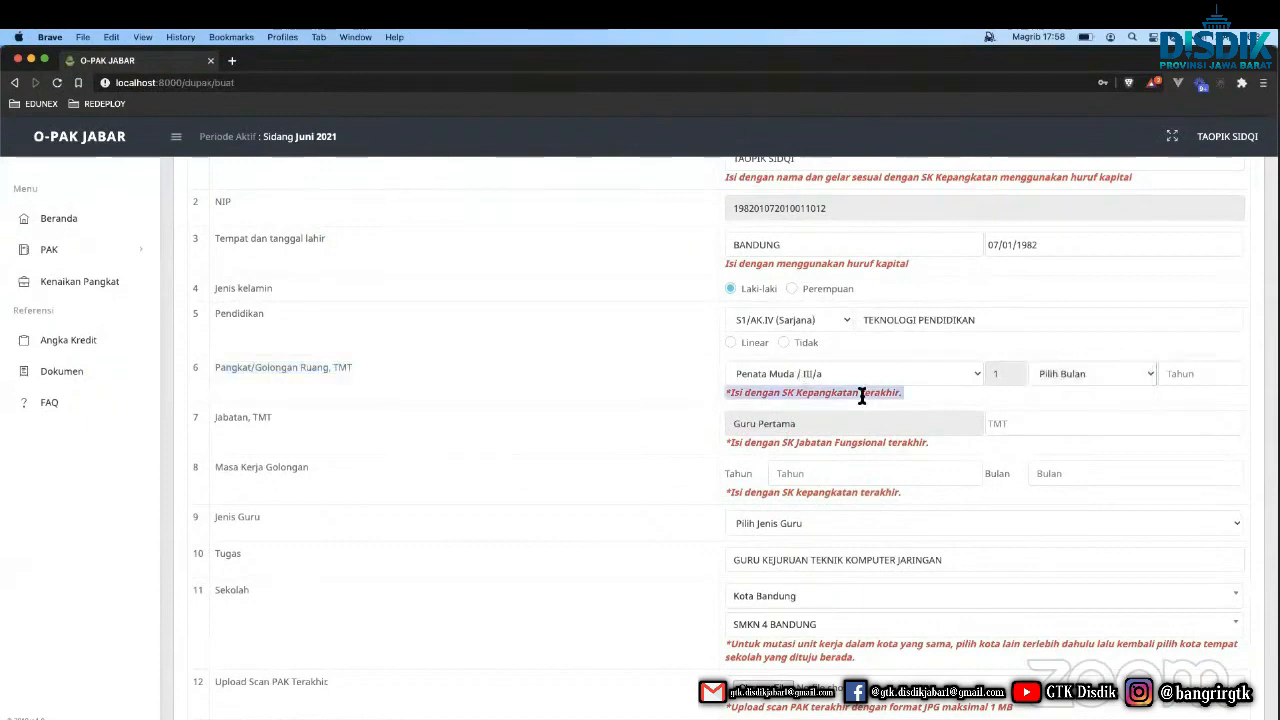
scroll(862, 397, down, 1)
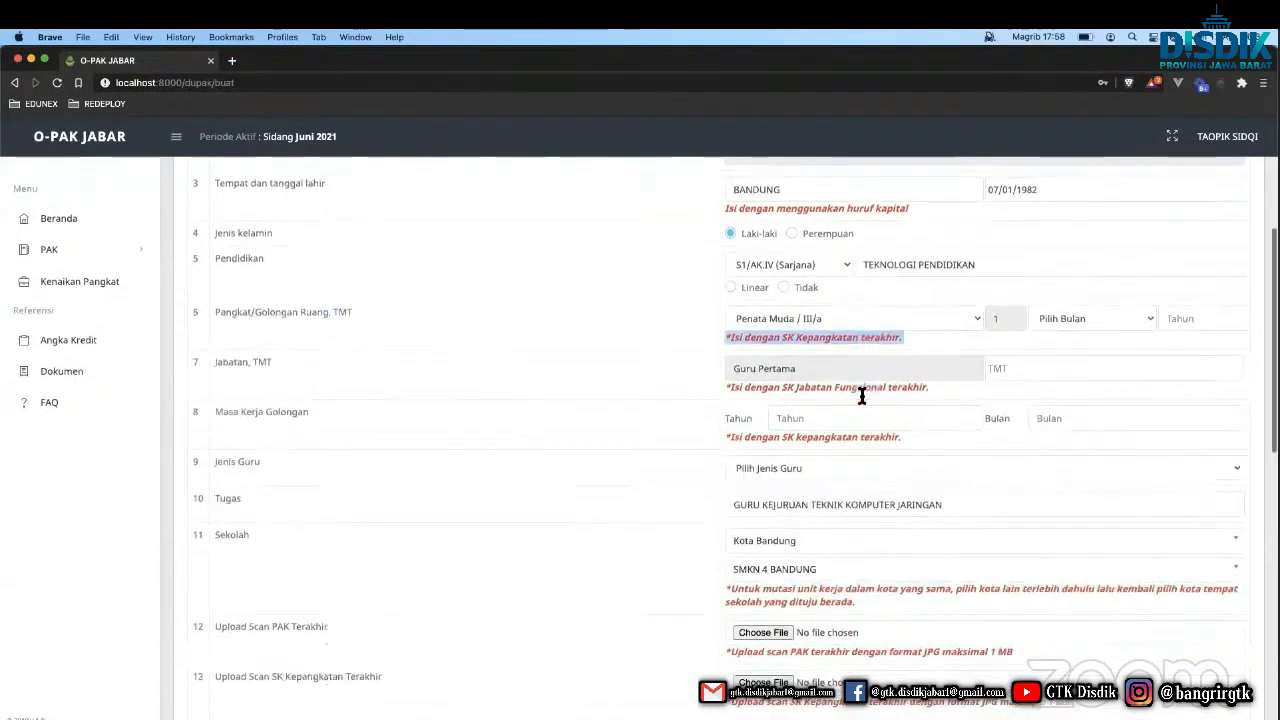
click(1058, 312)
click(1050, 326)
click(1168, 311)
text(2)
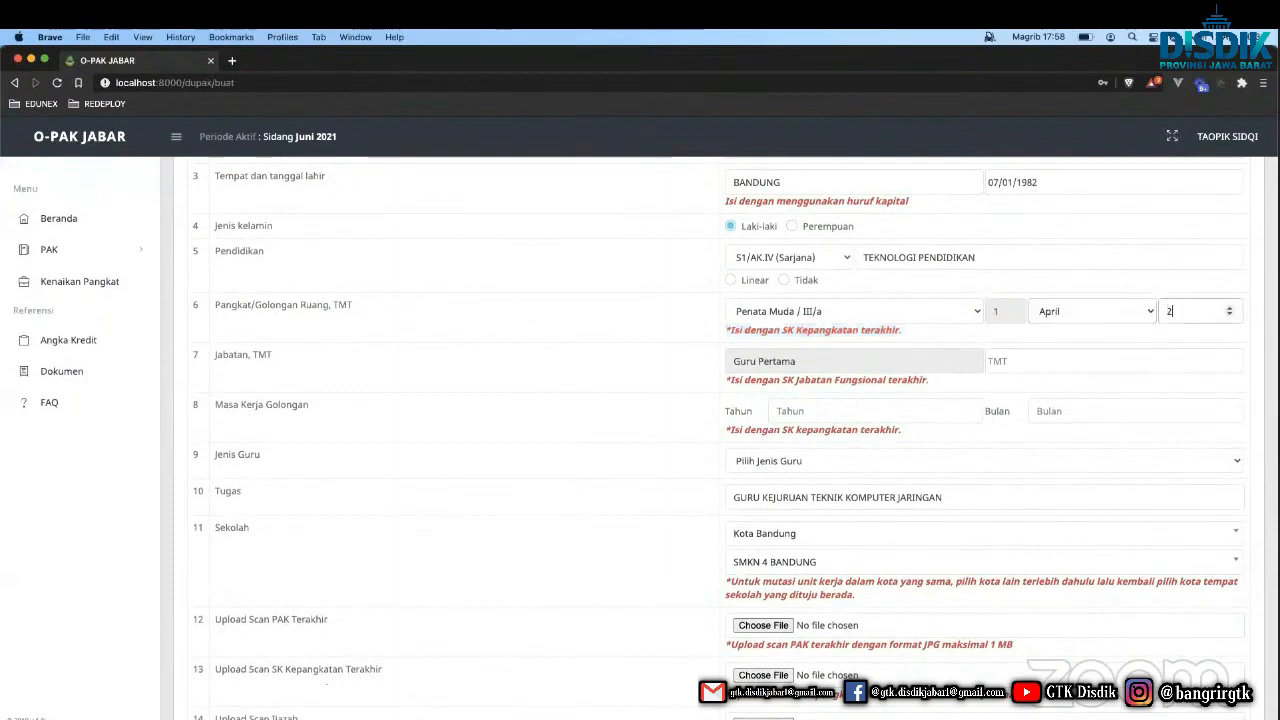
text(016)
Set the functional position TMT date to 01/04/2017.
click(1034, 372)
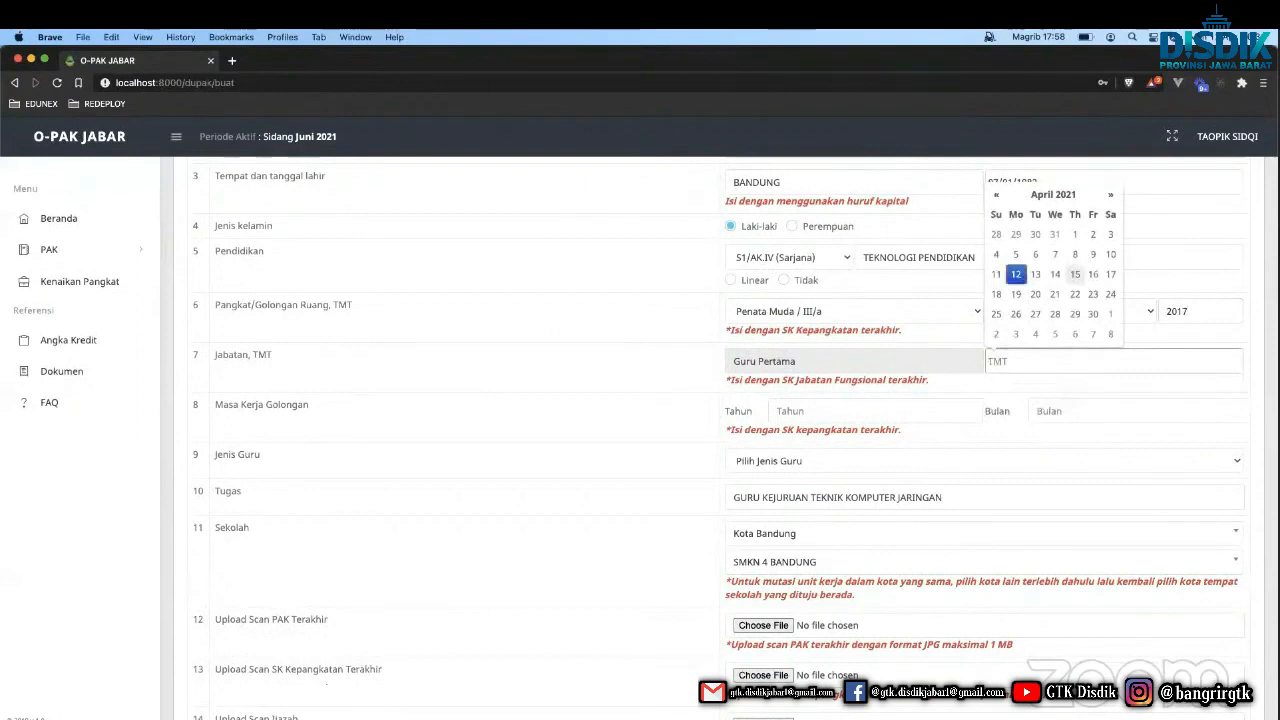
click(1075, 236)
key(BackSpace)
key(BackSpace)
text(1/04/201)
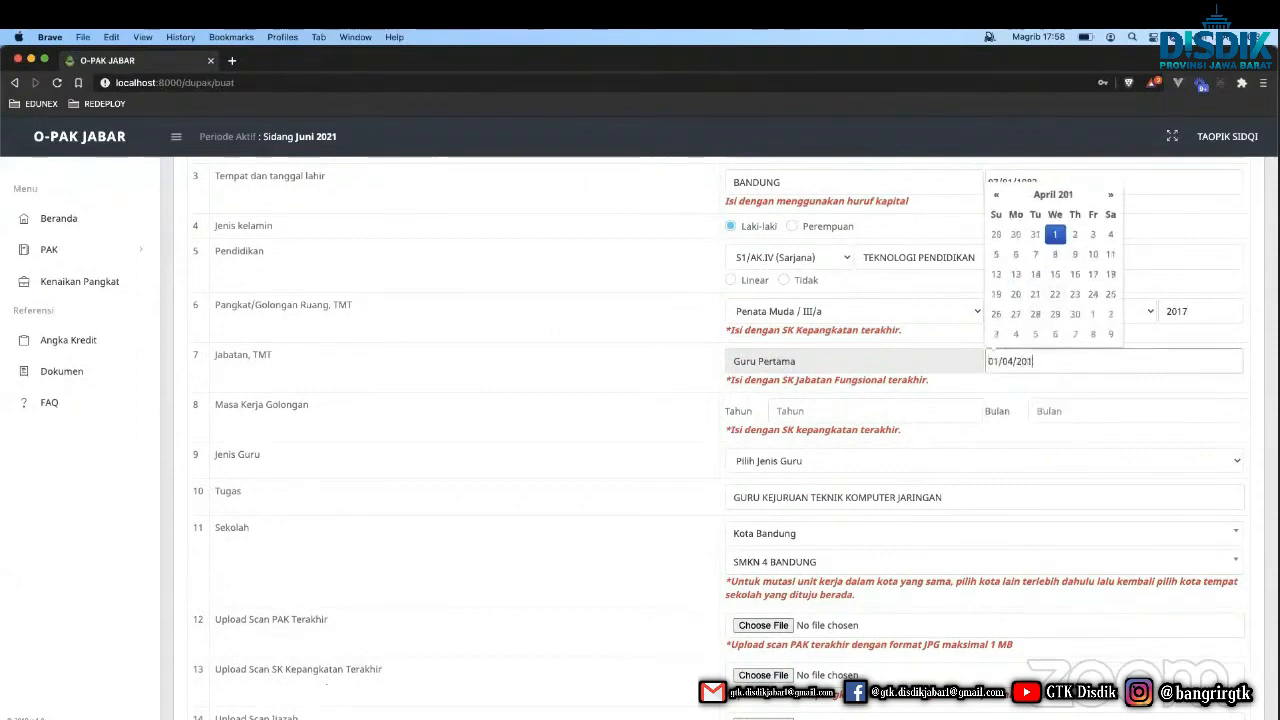
text(7)
click(809, 380)
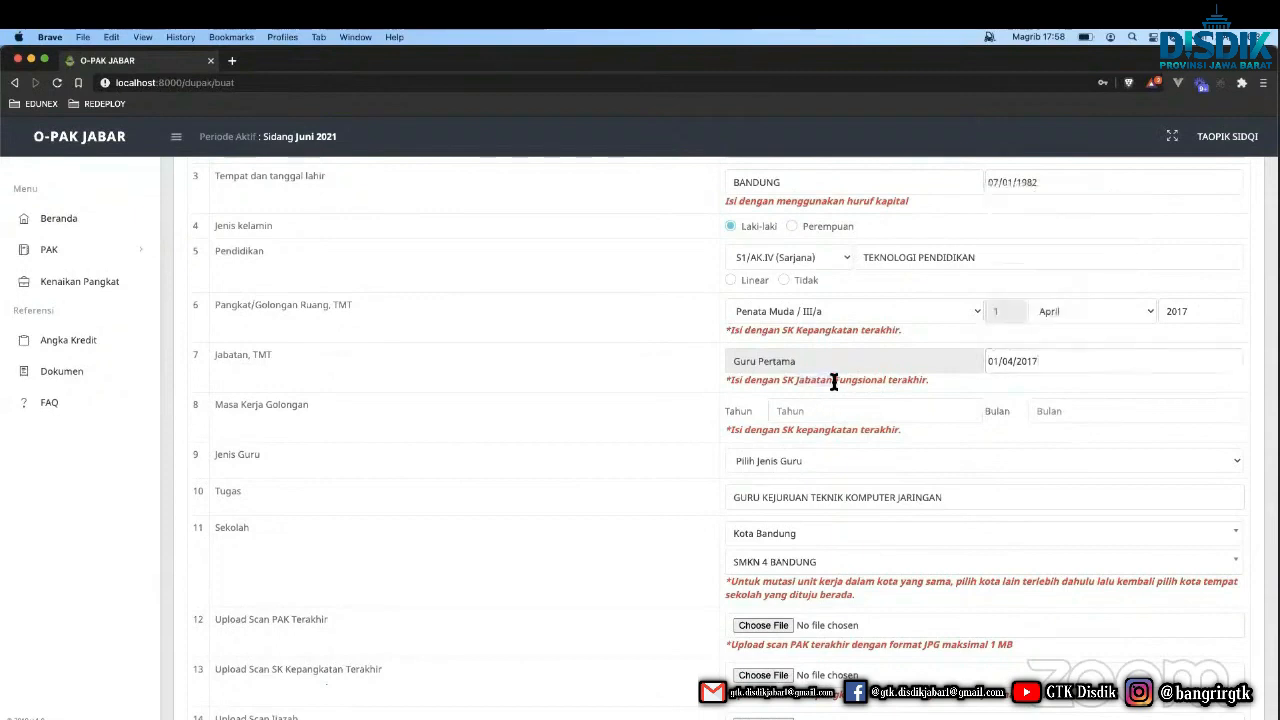
Review the decree hints and enter a service length of 10 years.
triple_click(833, 381)
triple_click(849, 330)
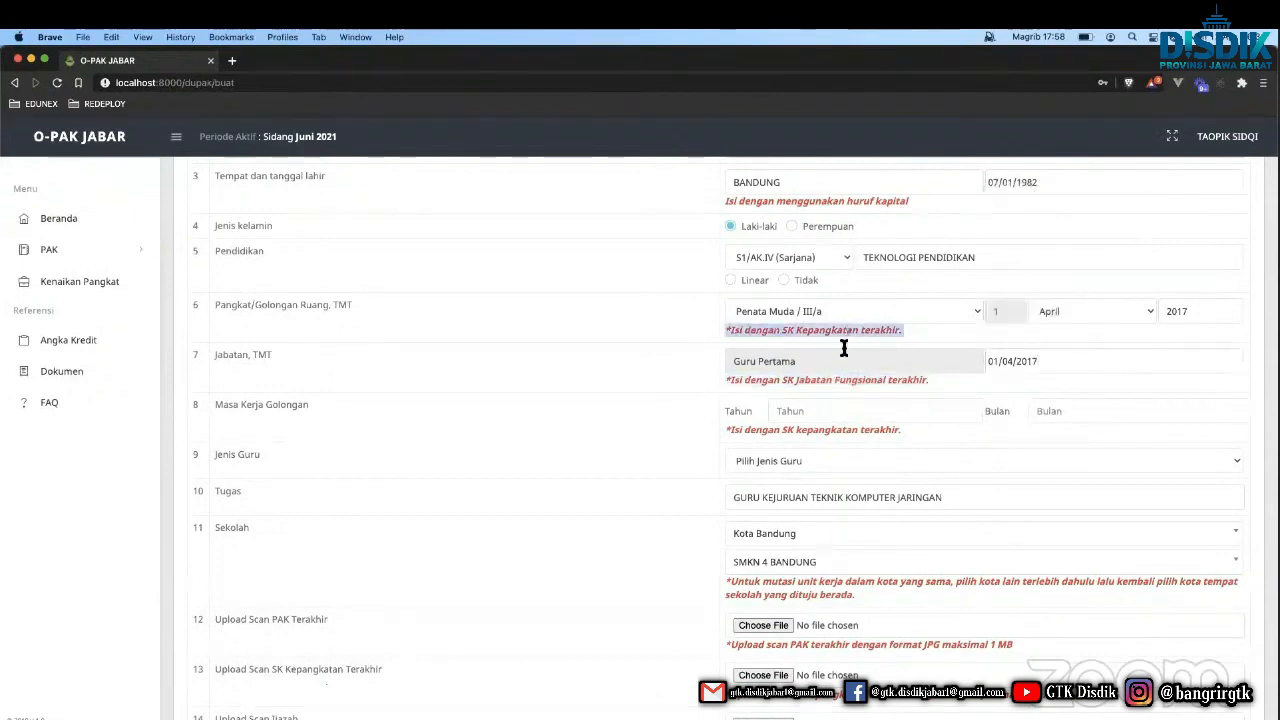
triple_click(806, 430)
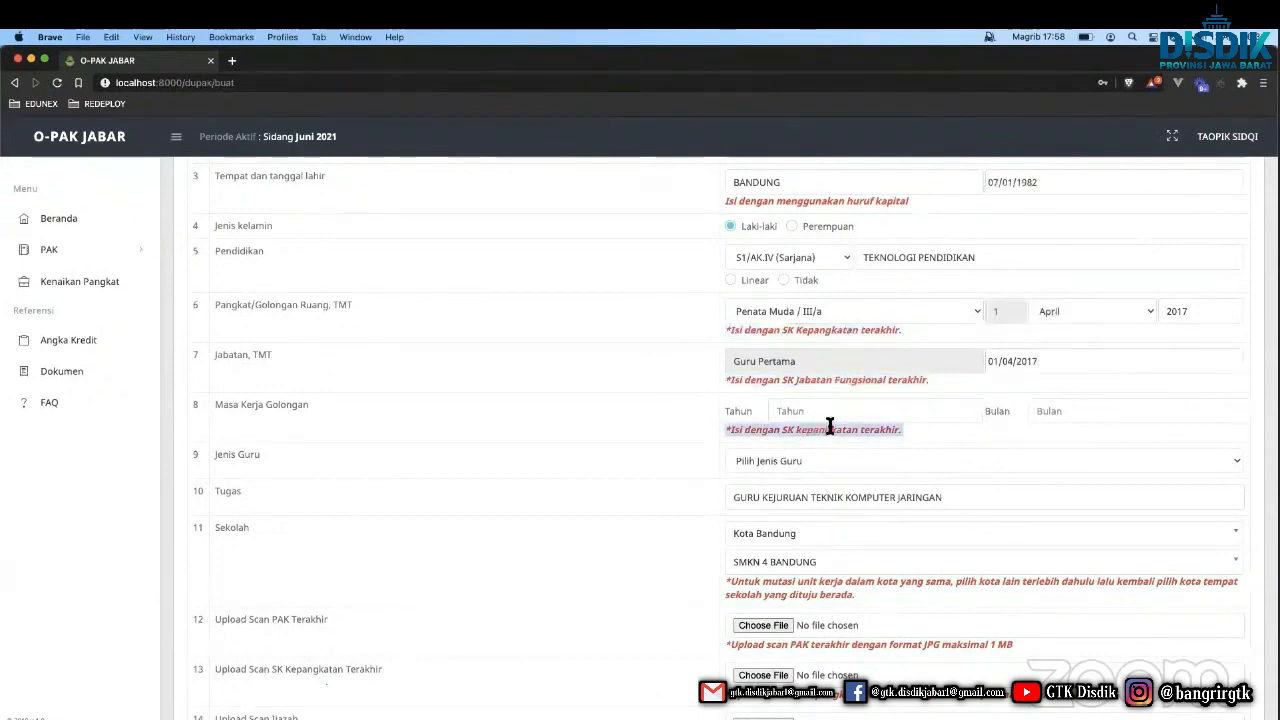
triple_click(829, 430)
click(768, 432)
triple_click(768, 432)
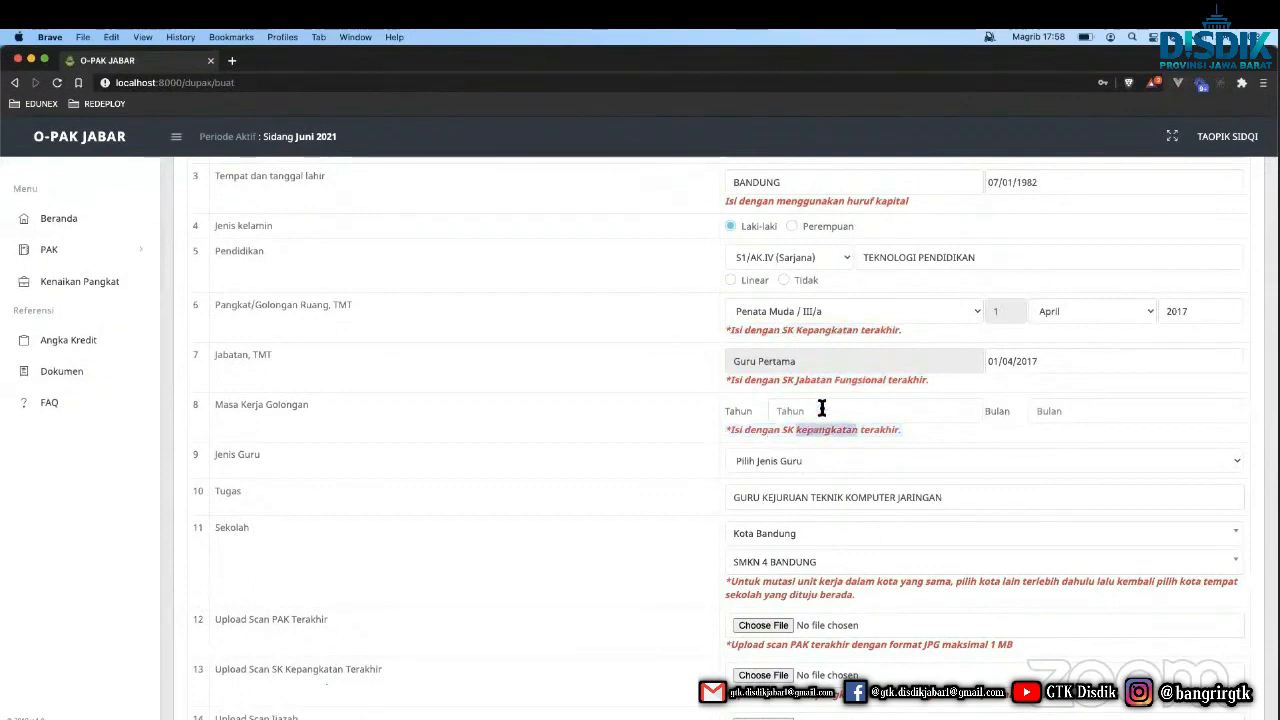
click(822, 411)
text(10)
Choose Guru Mata Pelajaran as teacher type and keep Kota Bandung as the school's city.
scroll(643, 465, down, 3)
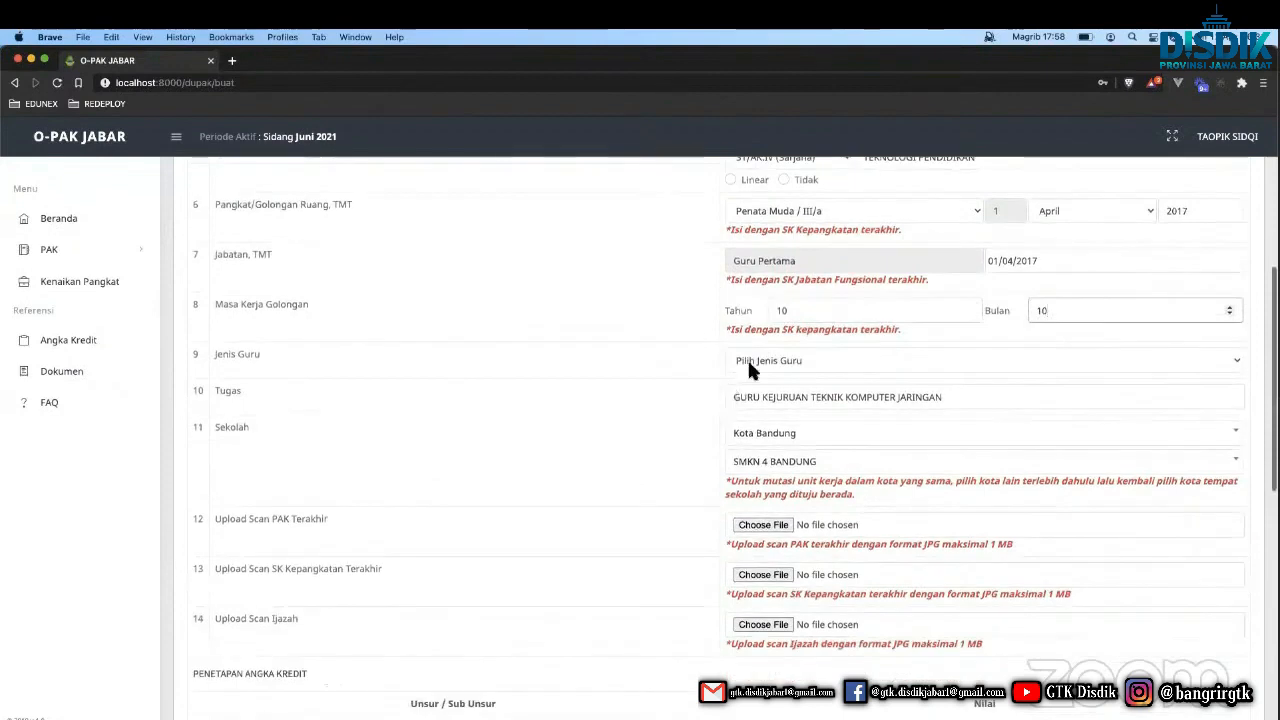
click(755, 360)
click(761, 392)
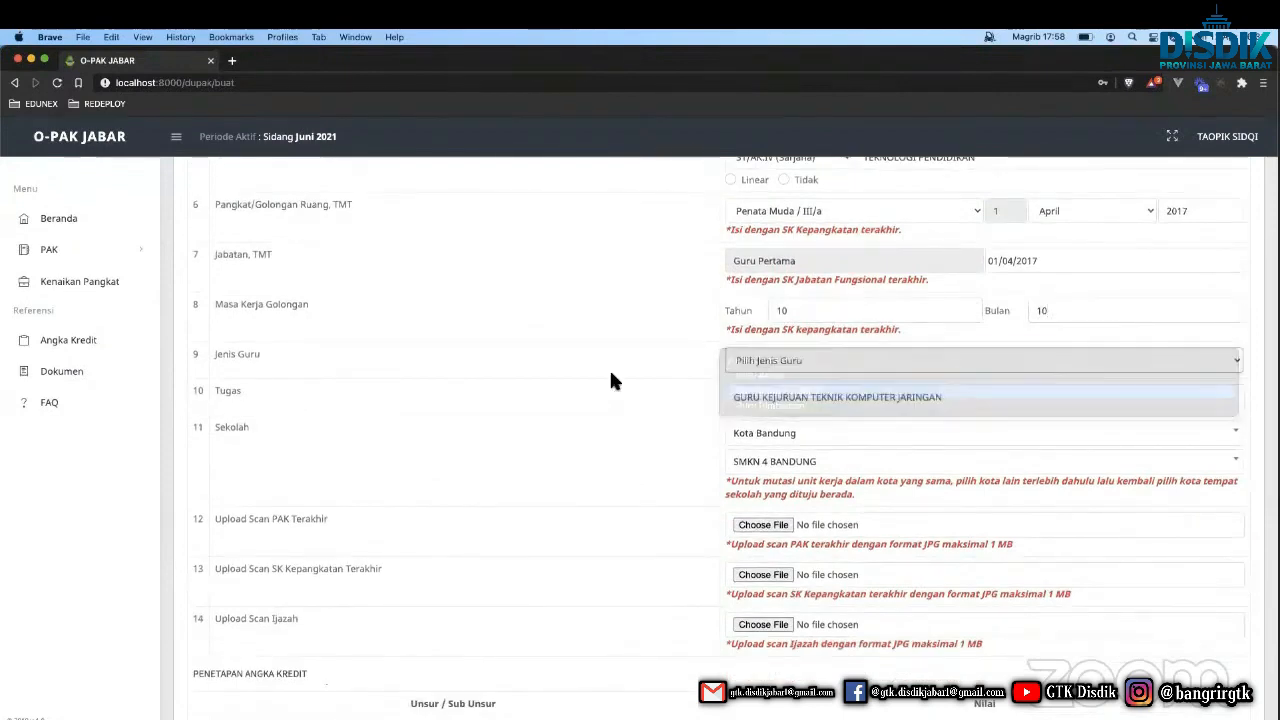
triple_click(751, 397)
click(752, 432)
click(675, 438)
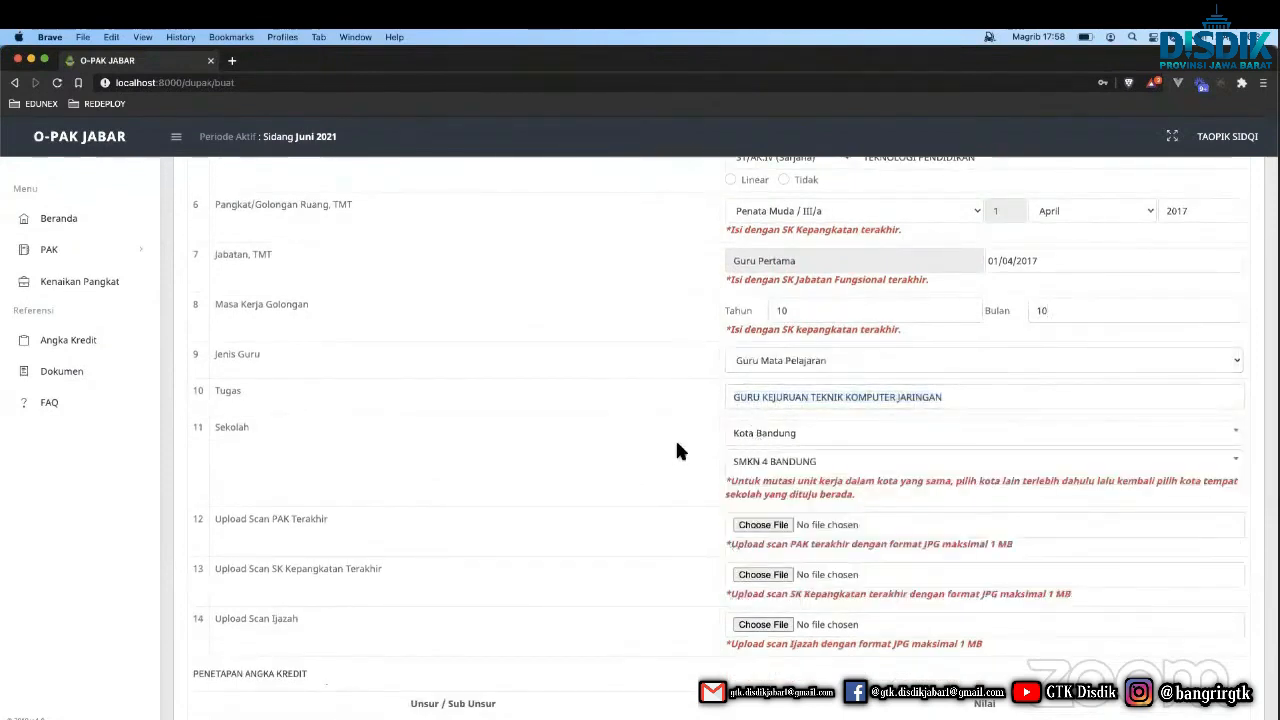
scroll(735, 440, down, 2)
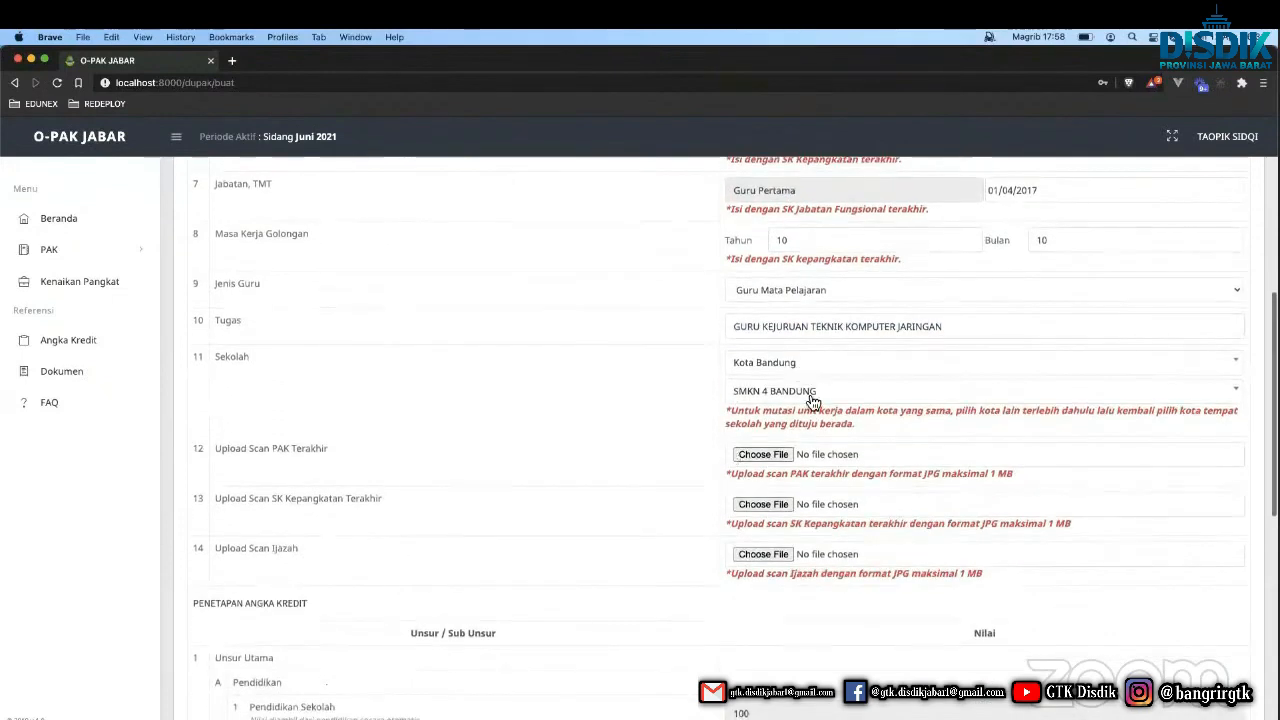
scroll(669, 444, down, 2)
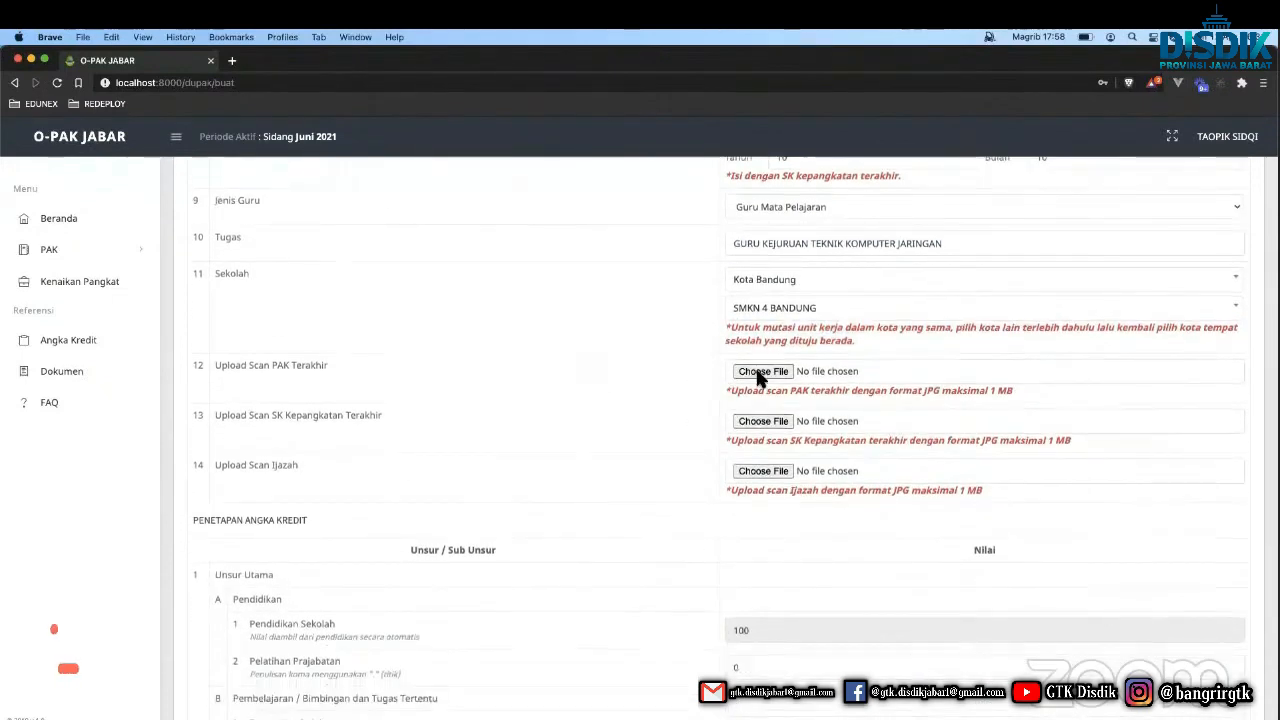
Attach DESIGN SYSTEM-Page-6 (4).jpg from Downloads as the PAK, SK Kepangkatan and Ijazah scans.
click(763, 371)
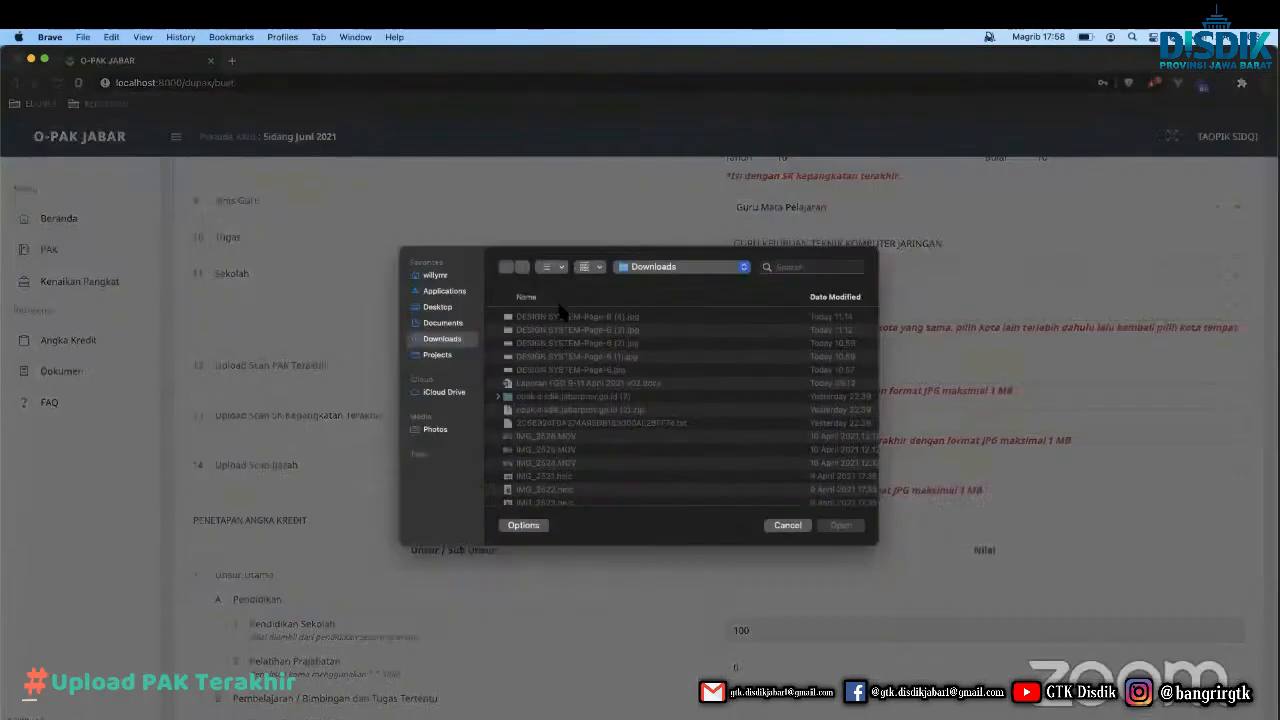
key(Return)
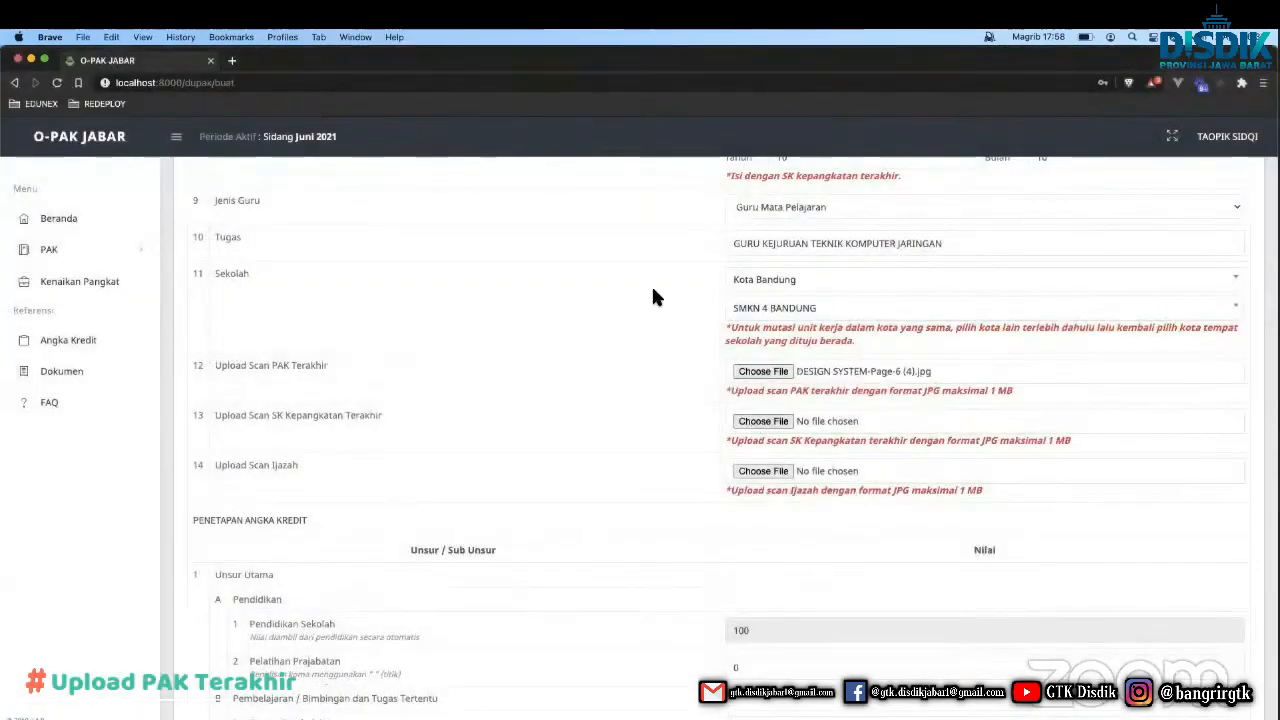
key(Tab)
key(space)
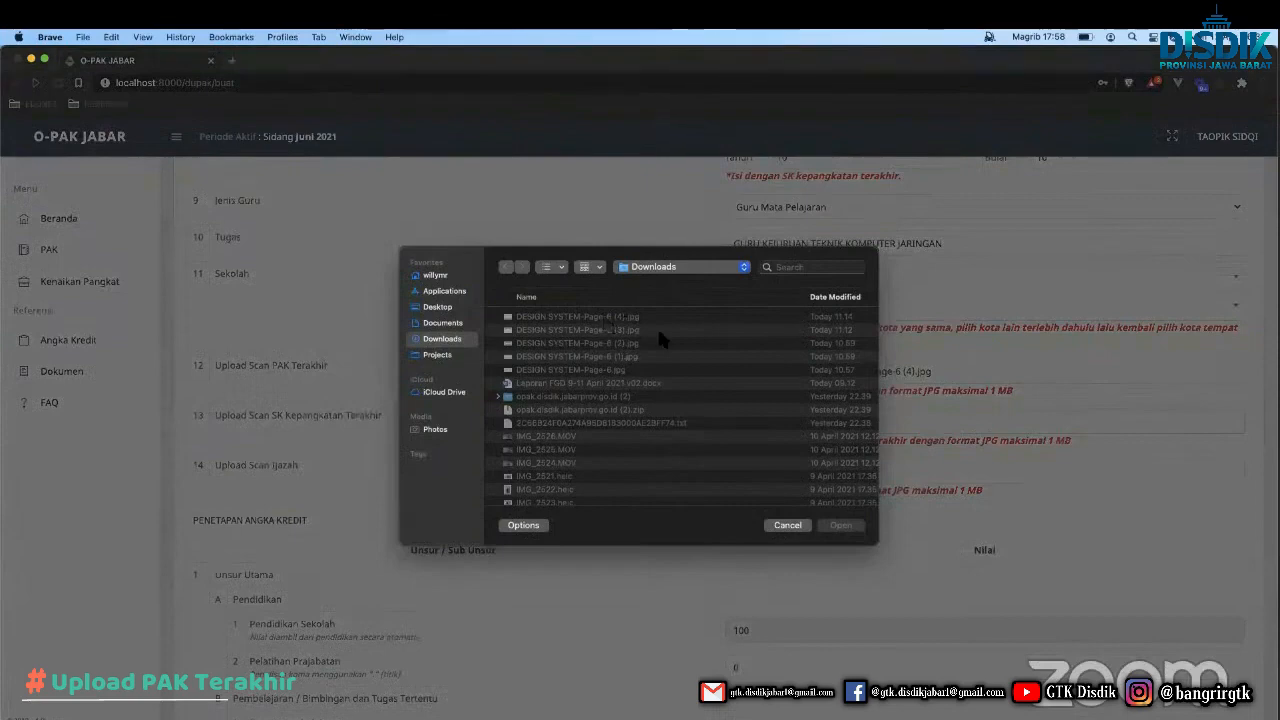
key(Return)
click(745, 473)
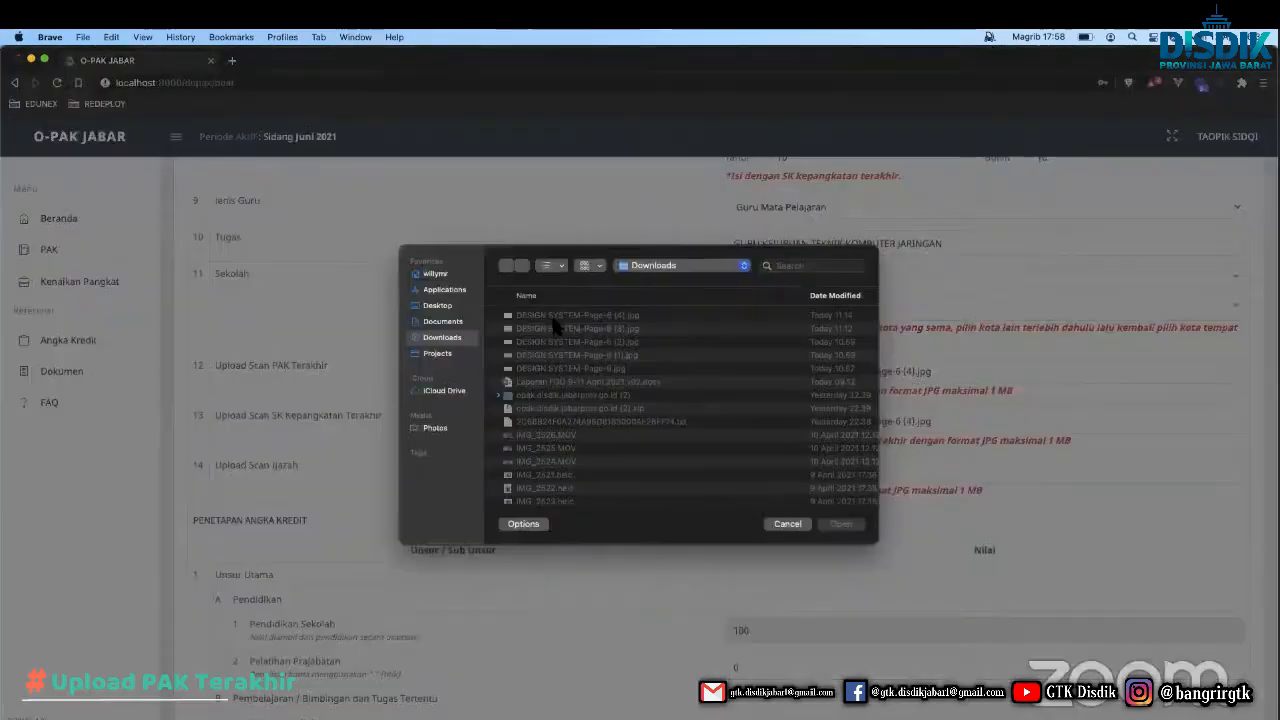
key(Return)
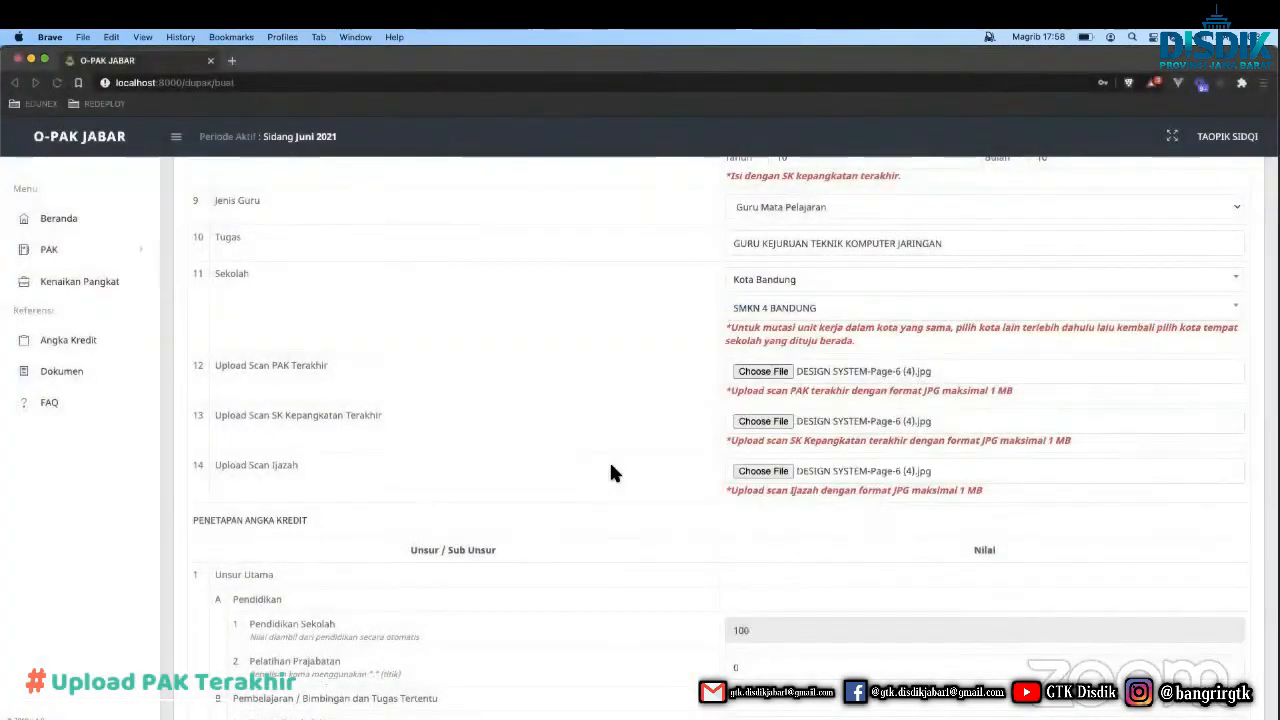
scroll(609, 460, down, 5)
Review the Pendidikan credit section and enter 10 for Proses Pembelajaran.
scroll(437, 352, down, 1)
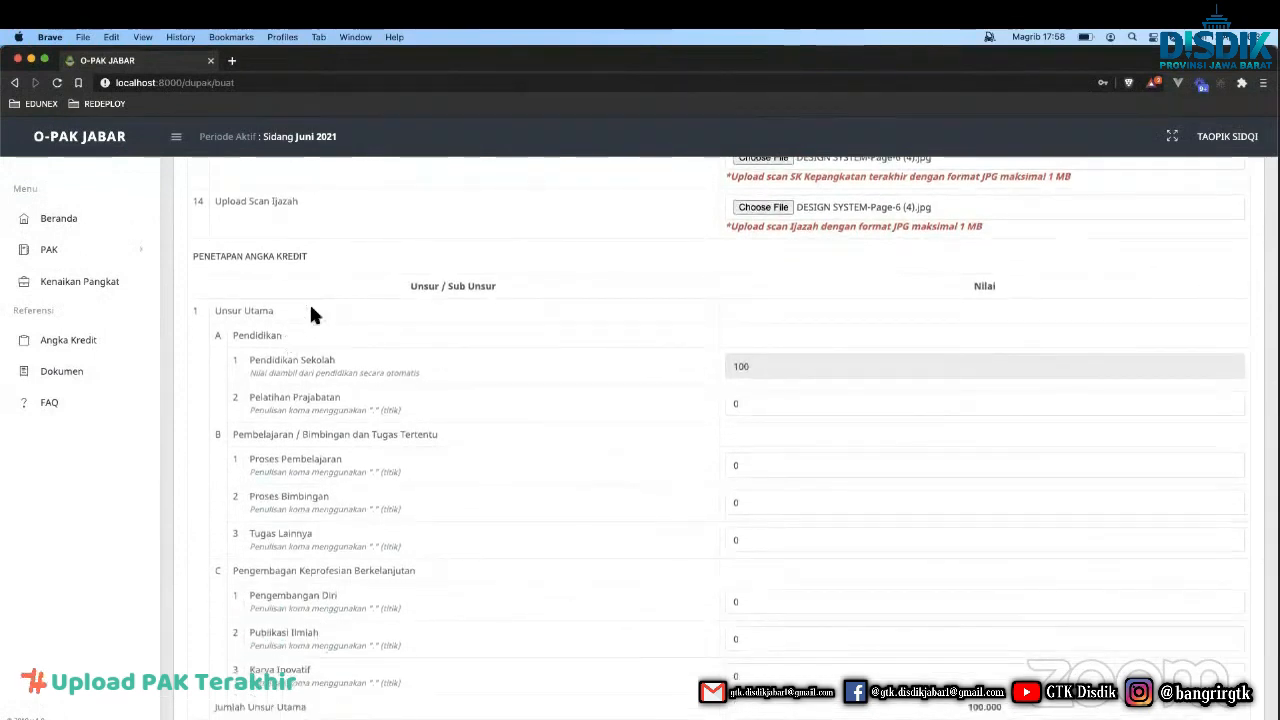
drag(309, 305, 403, 330)
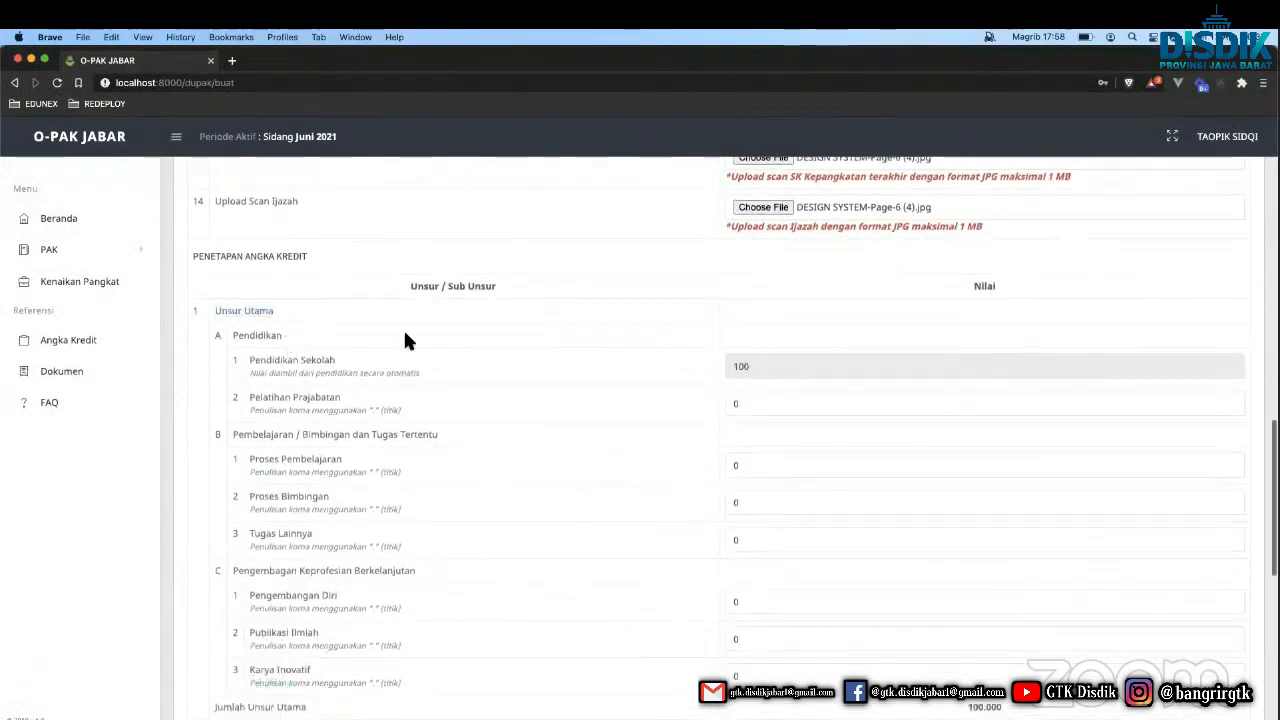
scroll(405, 341, down, 3)
double_click(255, 240)
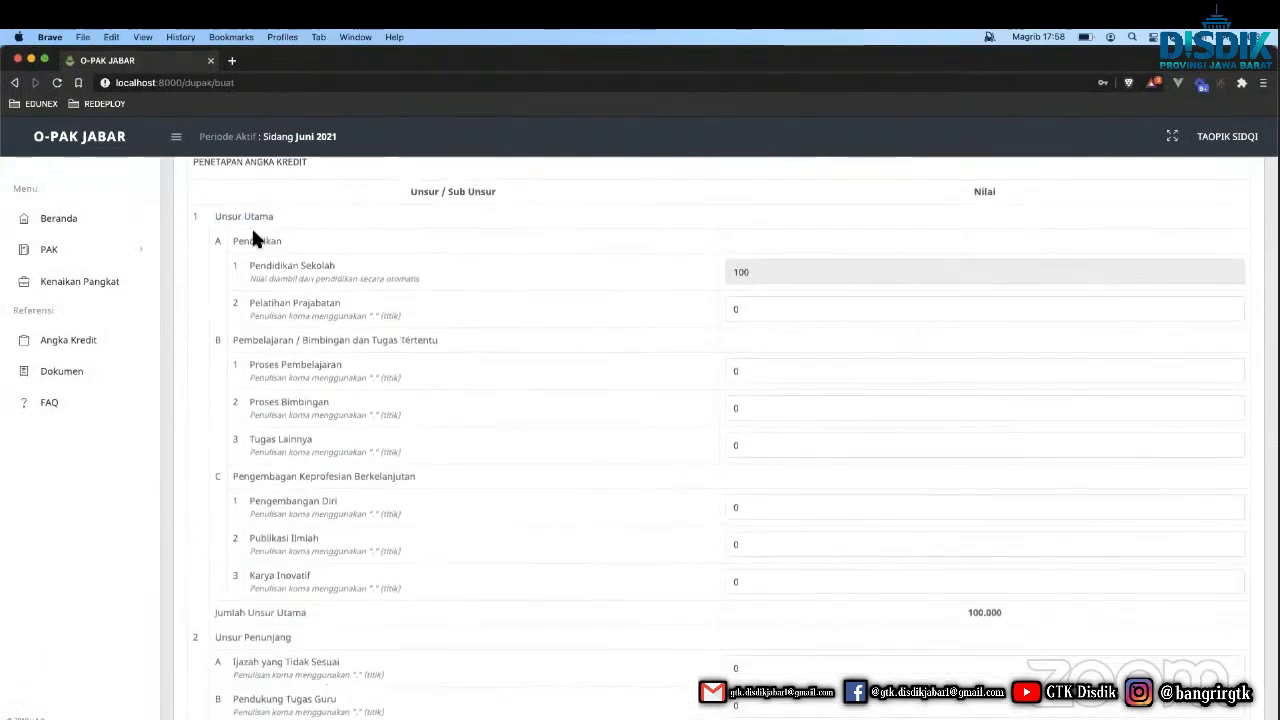
drag(278, 265, 314, 263)
triple_click(291, 268)
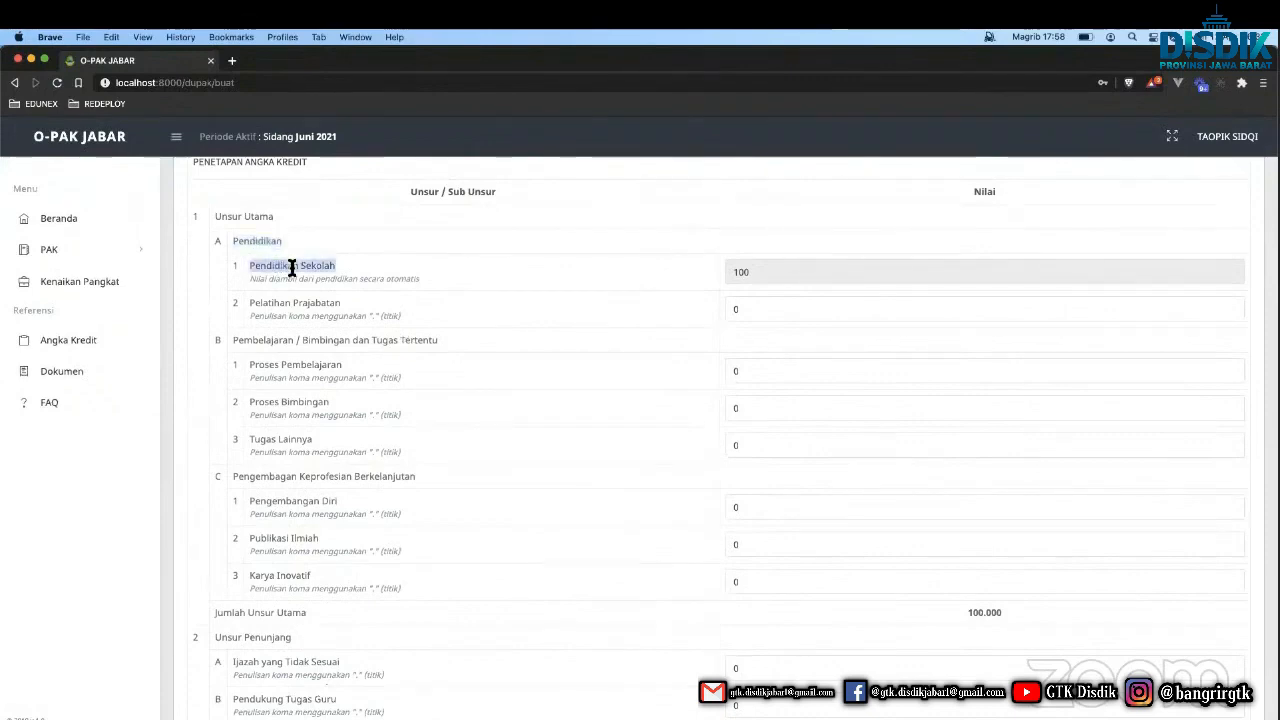
double_click(272, 378)
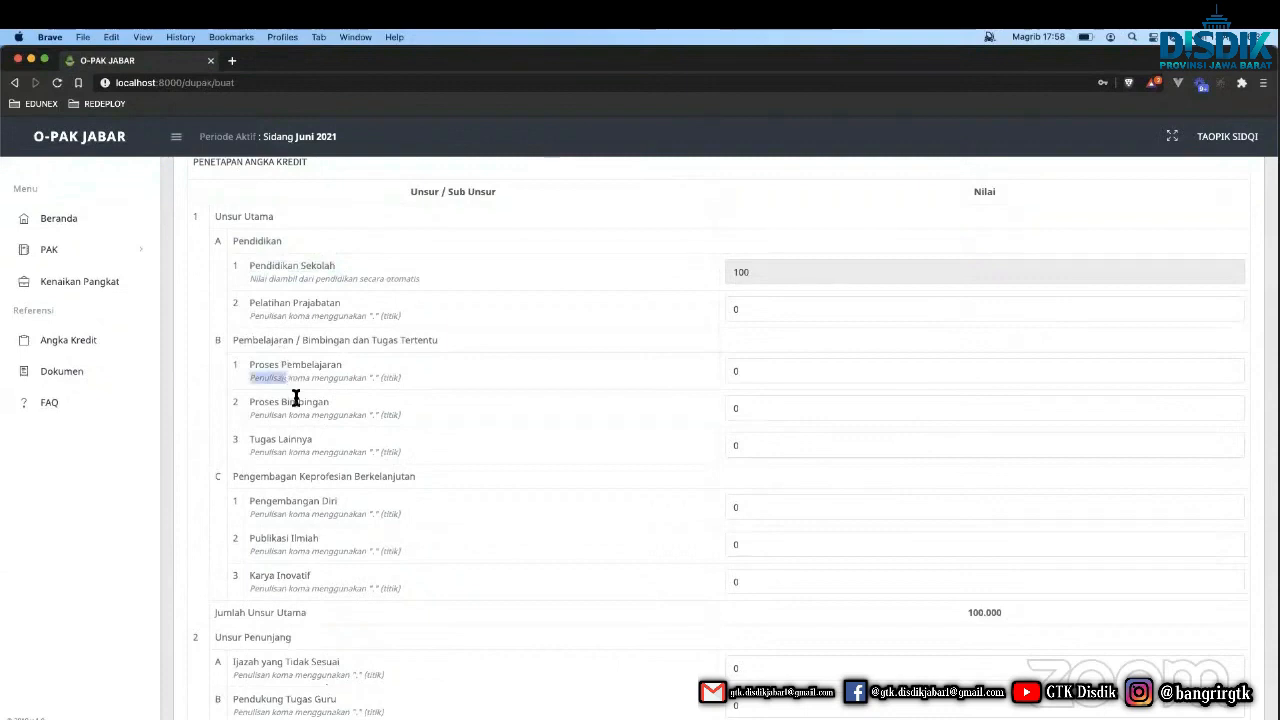
click(771, 371)
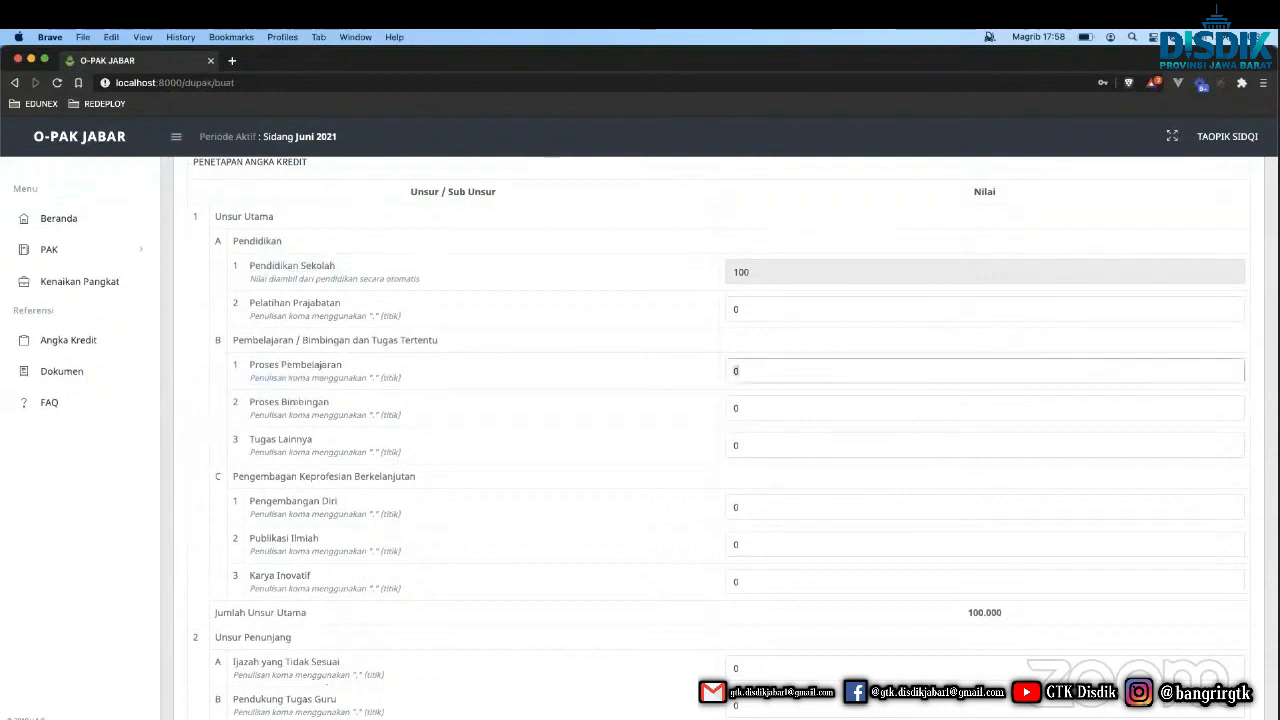
text(10)
Set the Pengembangan Diri credit to 1.
scroll(625, 525, down, 2)
click(760, 432)
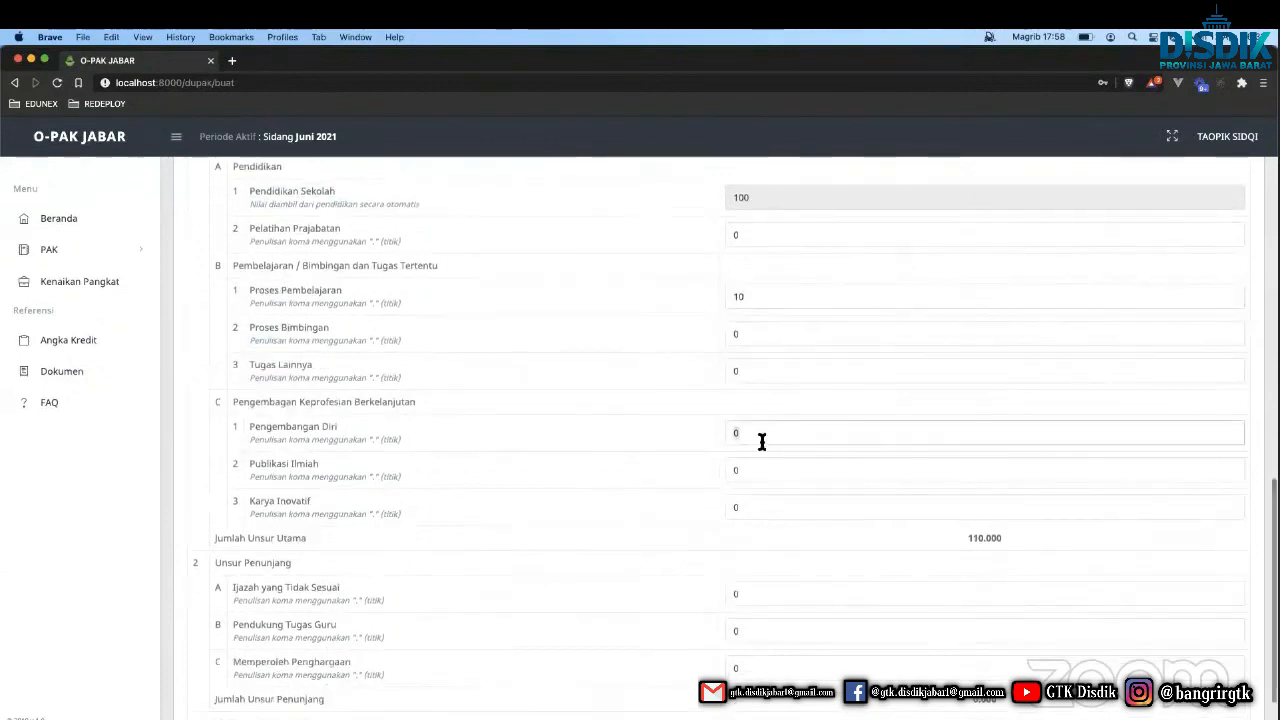
key(BackSpace)
text(2)
key(BackSpace)
text(1)
scroll(627, 524, down, 2)
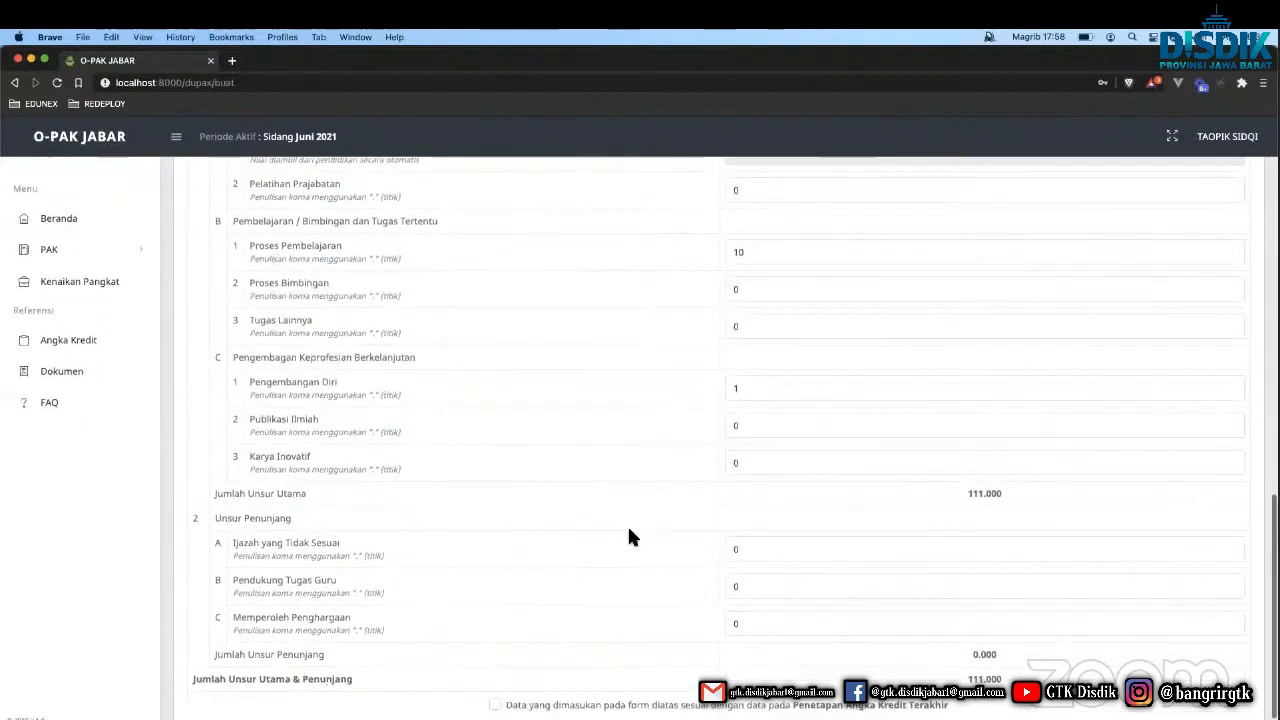
Set Pendukung Tugas Guru to 1.5, tick the confirmation box and submit the last-PAK form.
click(746, 576)
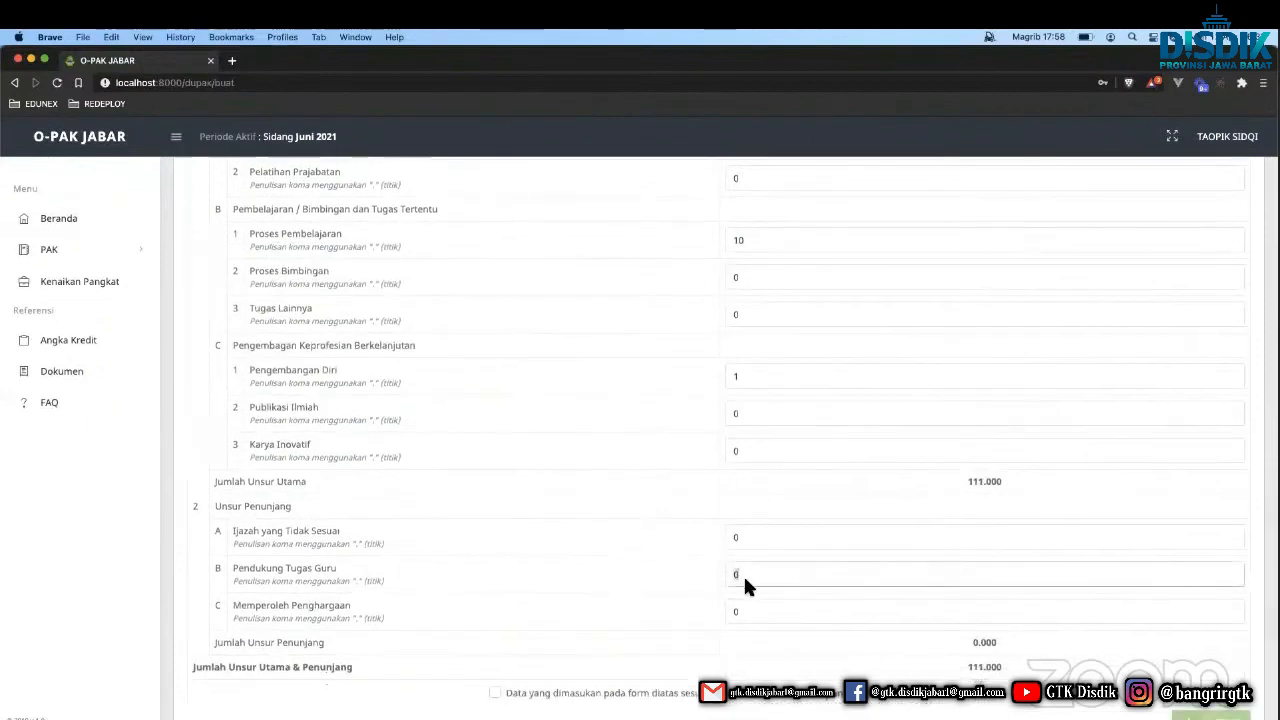
key(BackSpace)
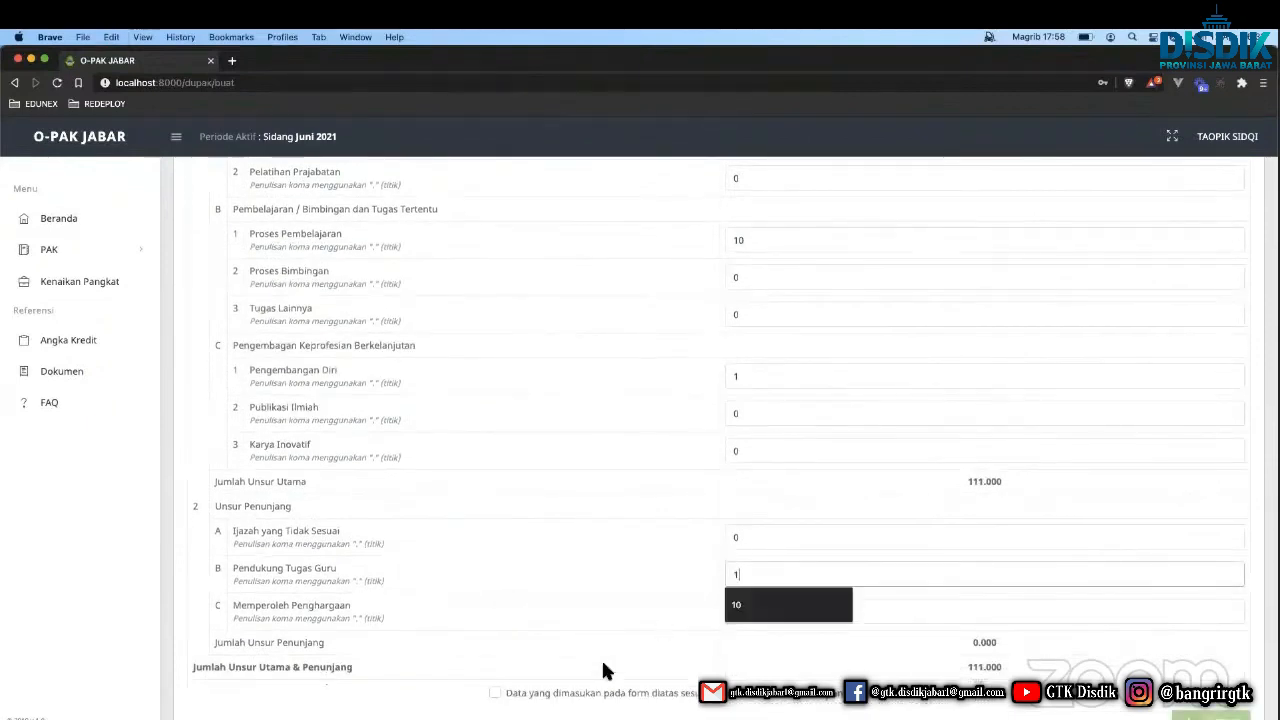
text(1)
click(495, 692)
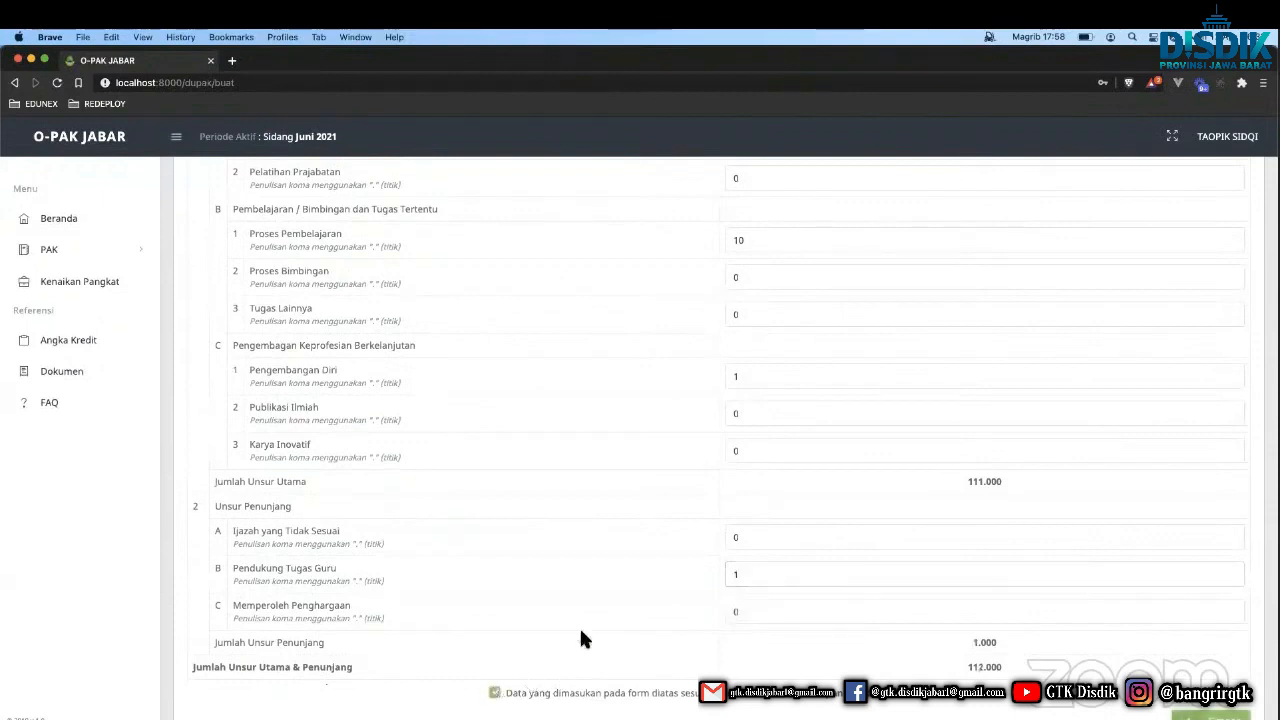
click(757, 575)
text(.5)
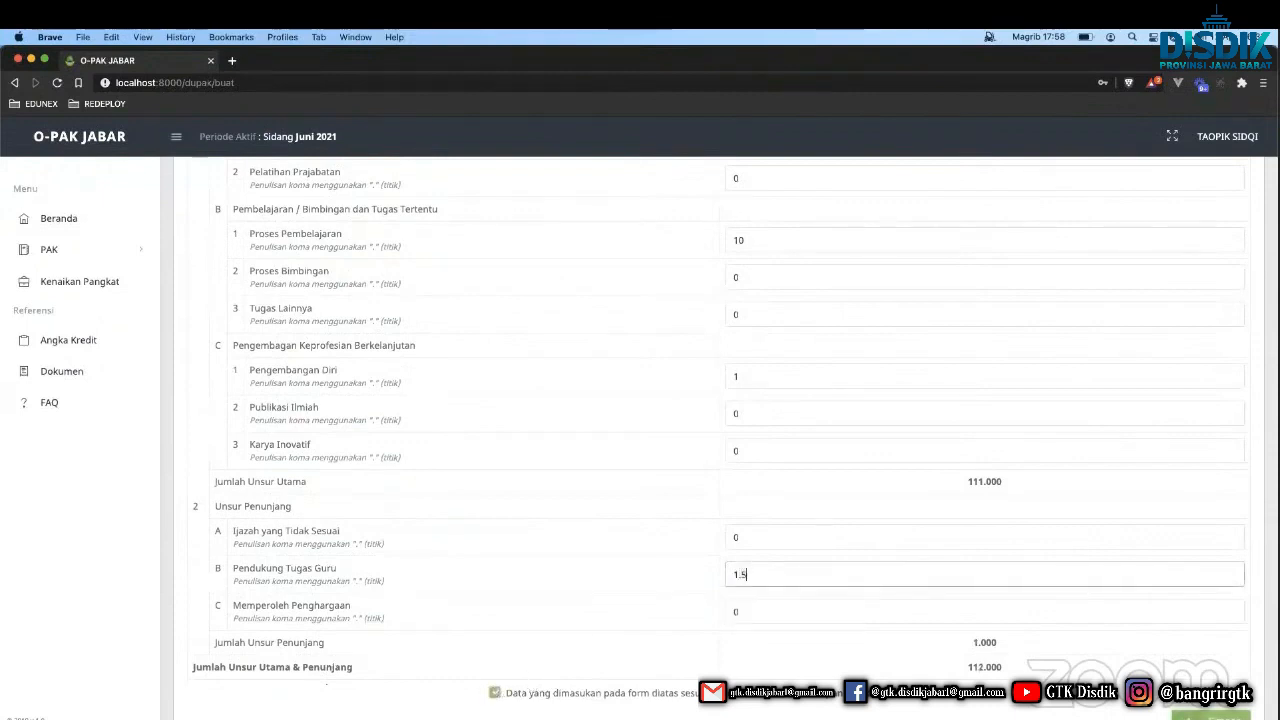
click(748, 608)
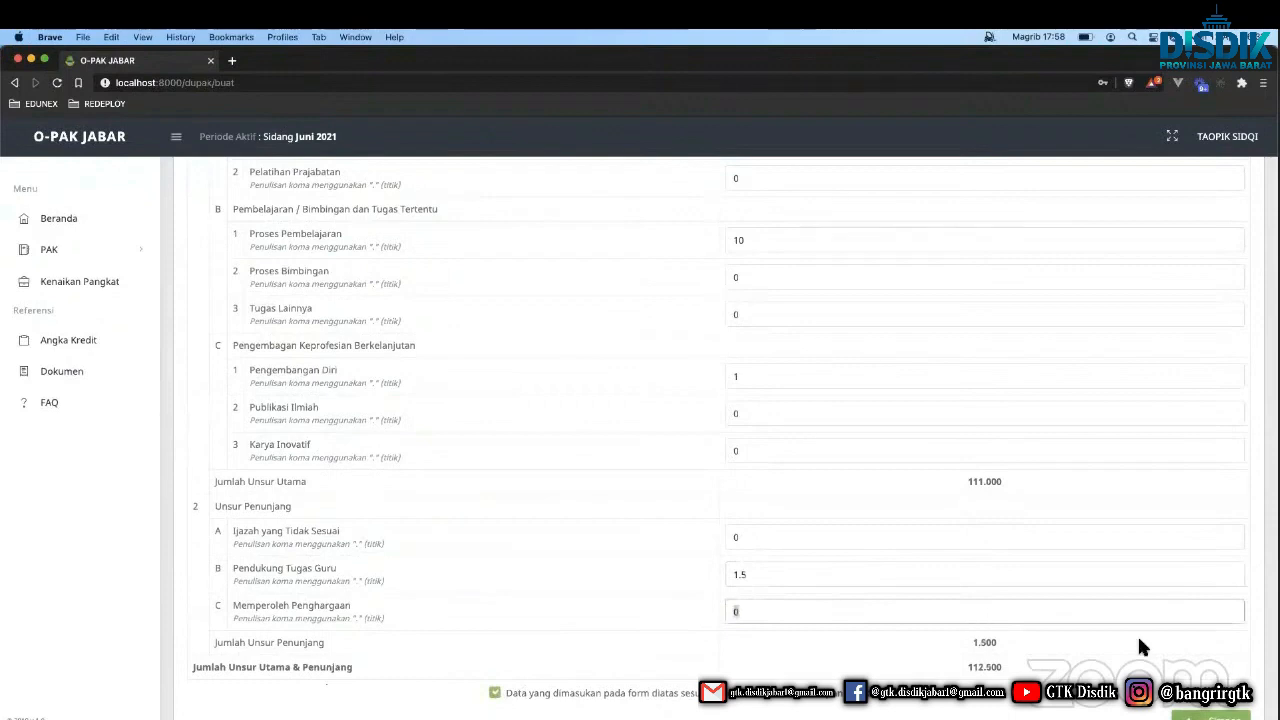
key(Return)
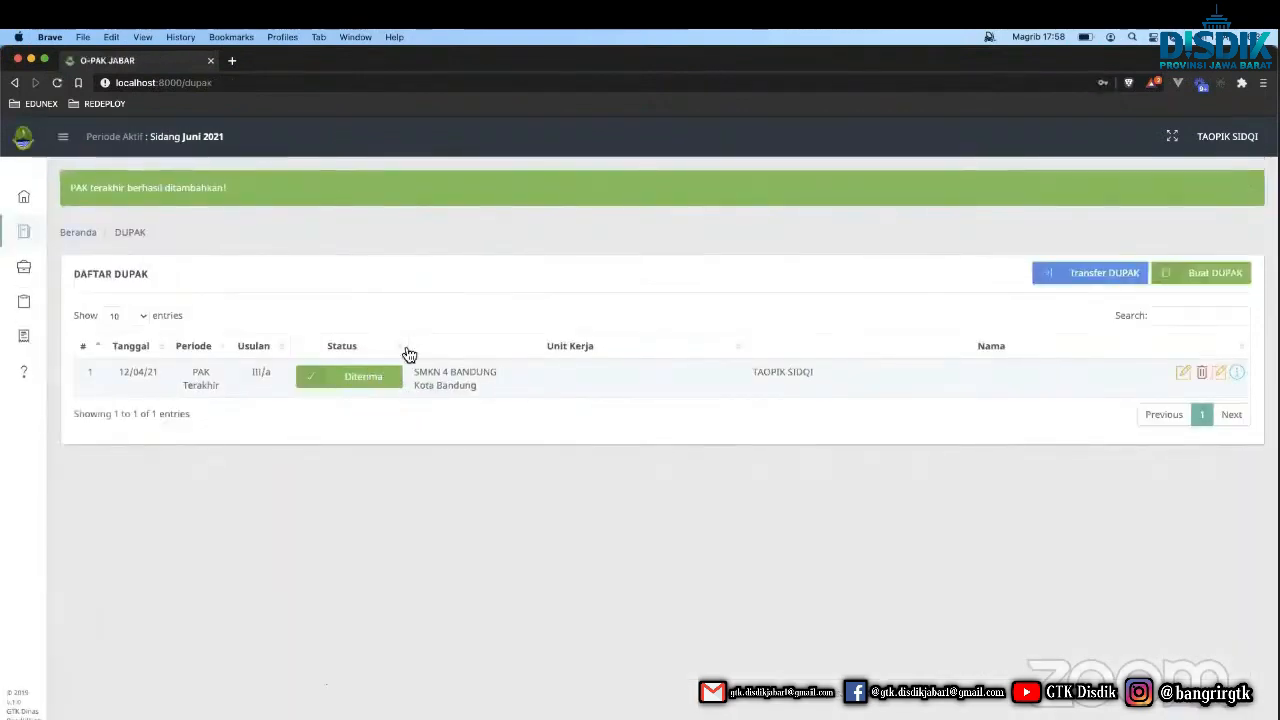
Dismiss the success message and start a new Guru Reguler DUPAK.
triple_click(201, 373)
click(703, 414)
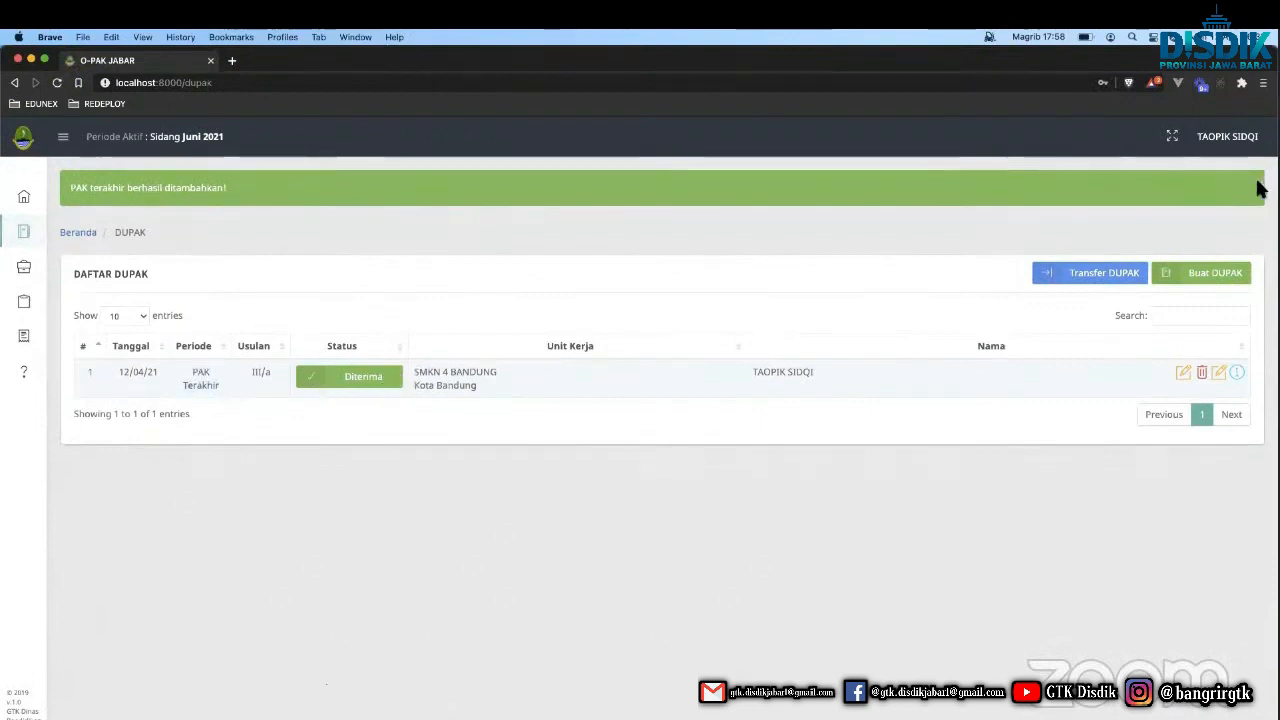
click(1258, 190)
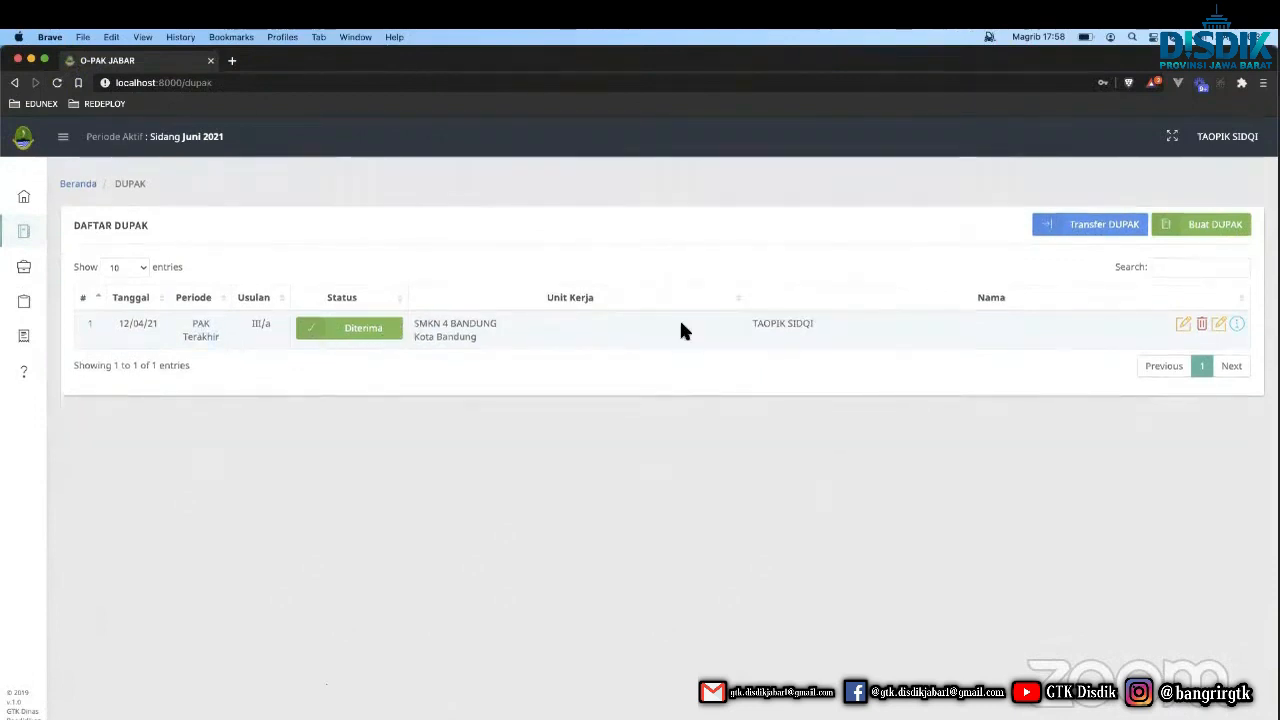
click(1196, 236)
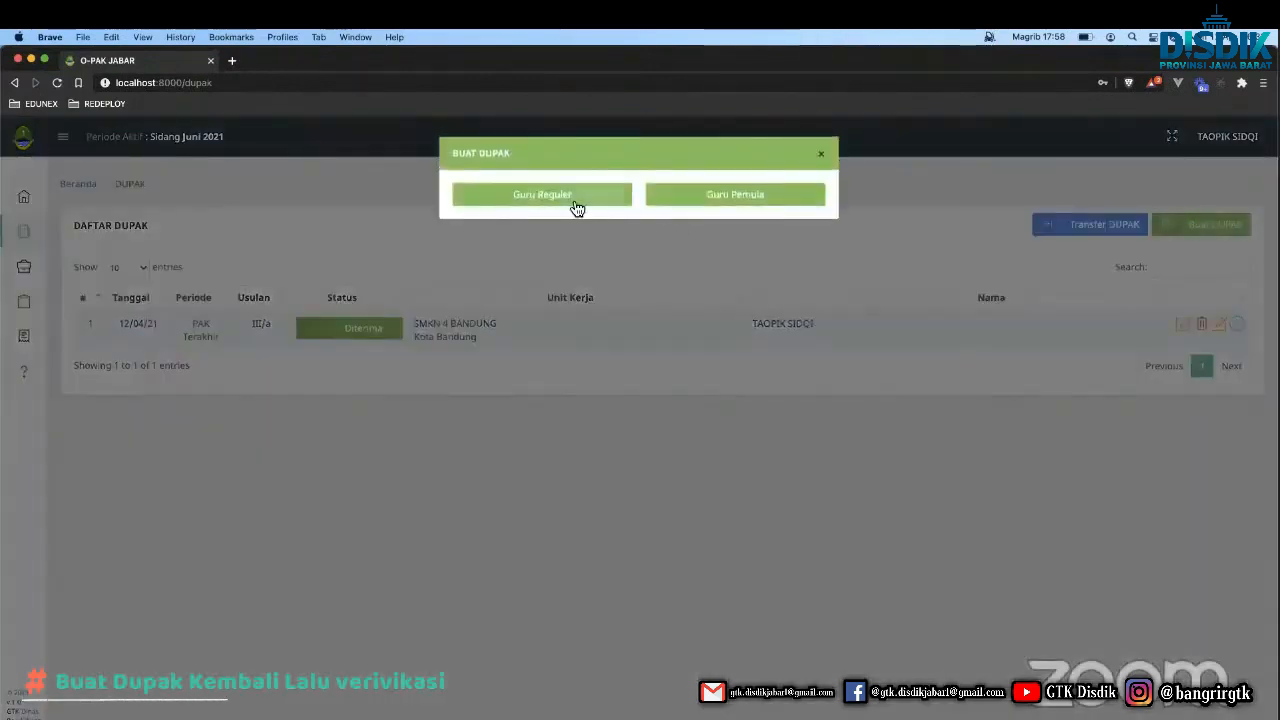
click(574, 198)
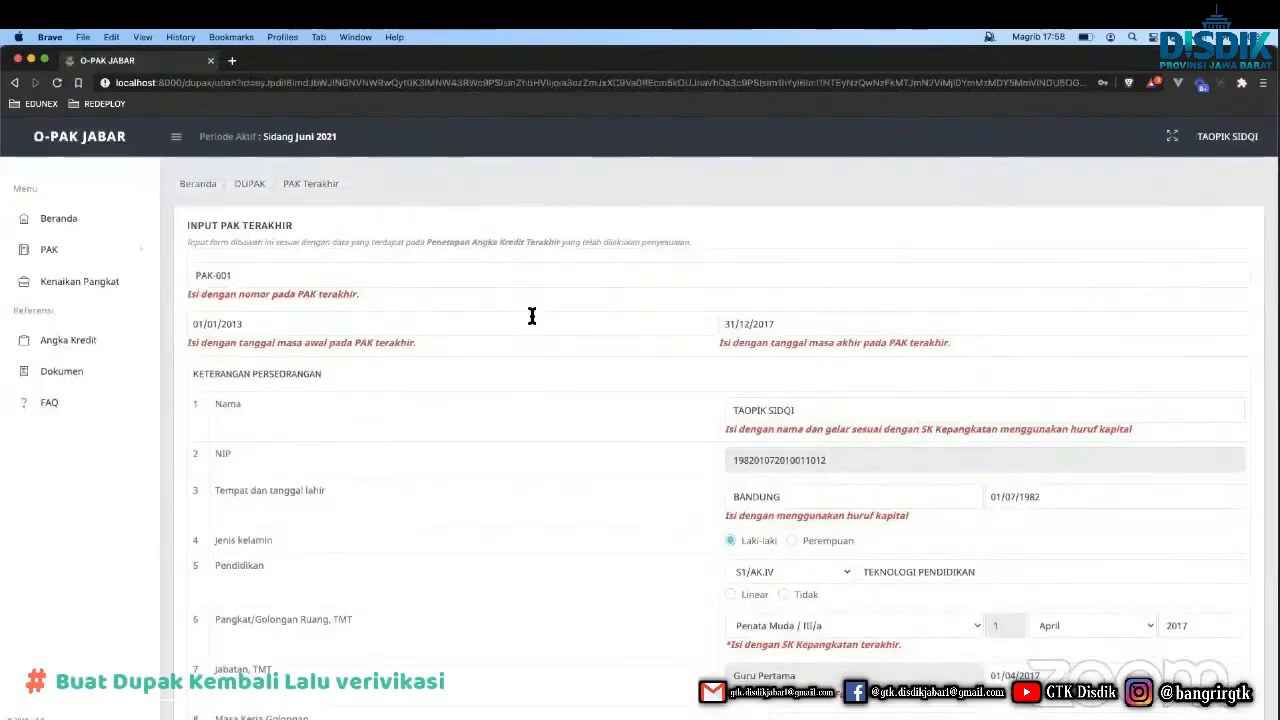
Tick the confirmation box and resave the prefilled last-PAK data.
scroll(533, 428, down, 2)
scroll(533, 428, down, 15)
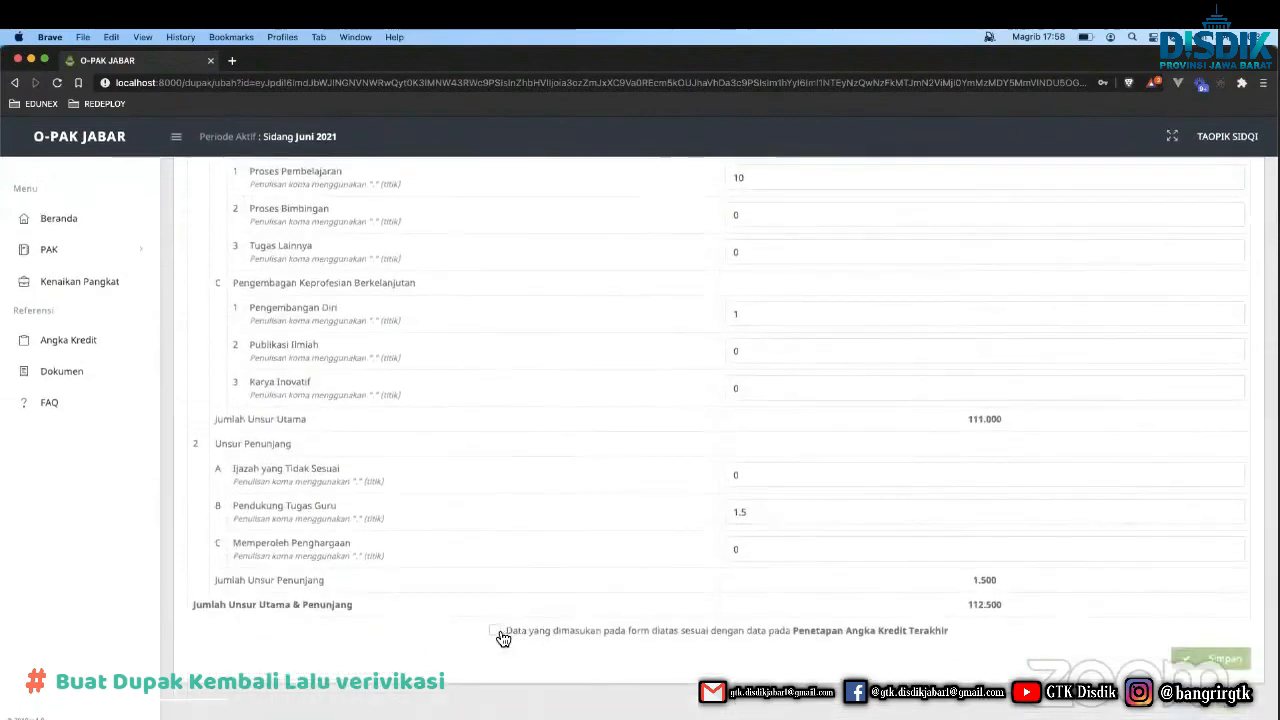
click(494, 627)
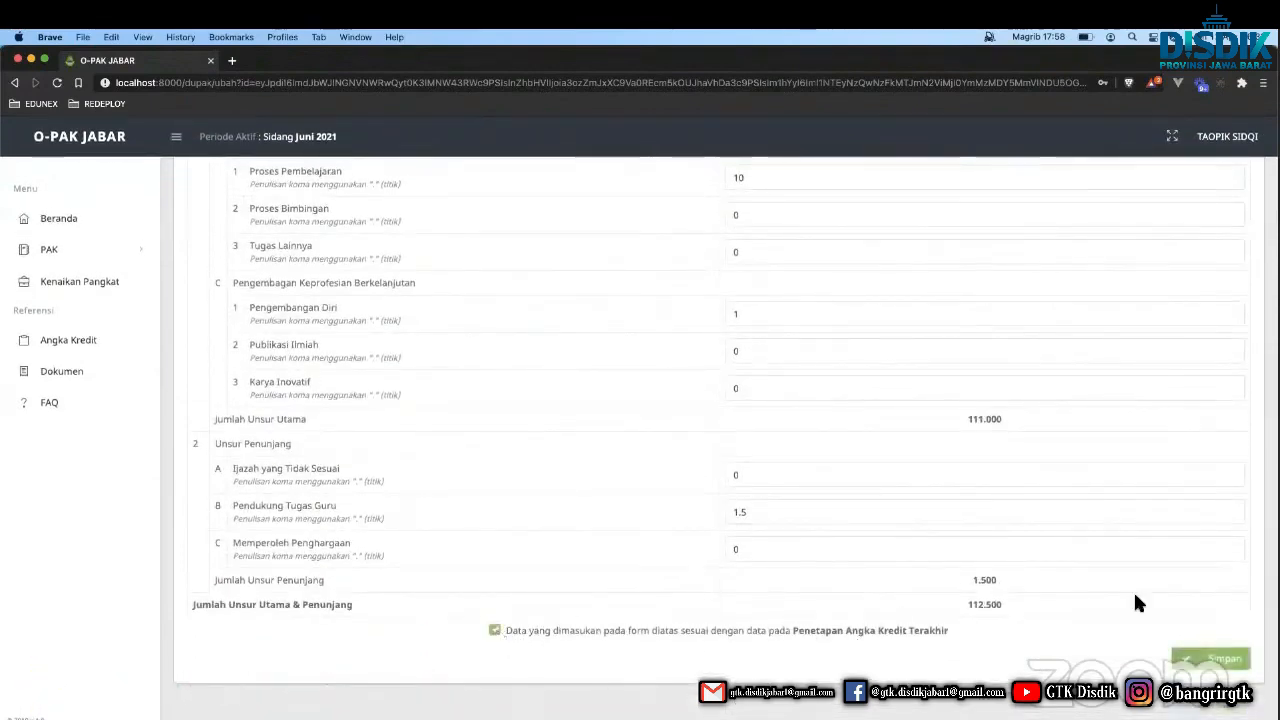
click(1205, 659)
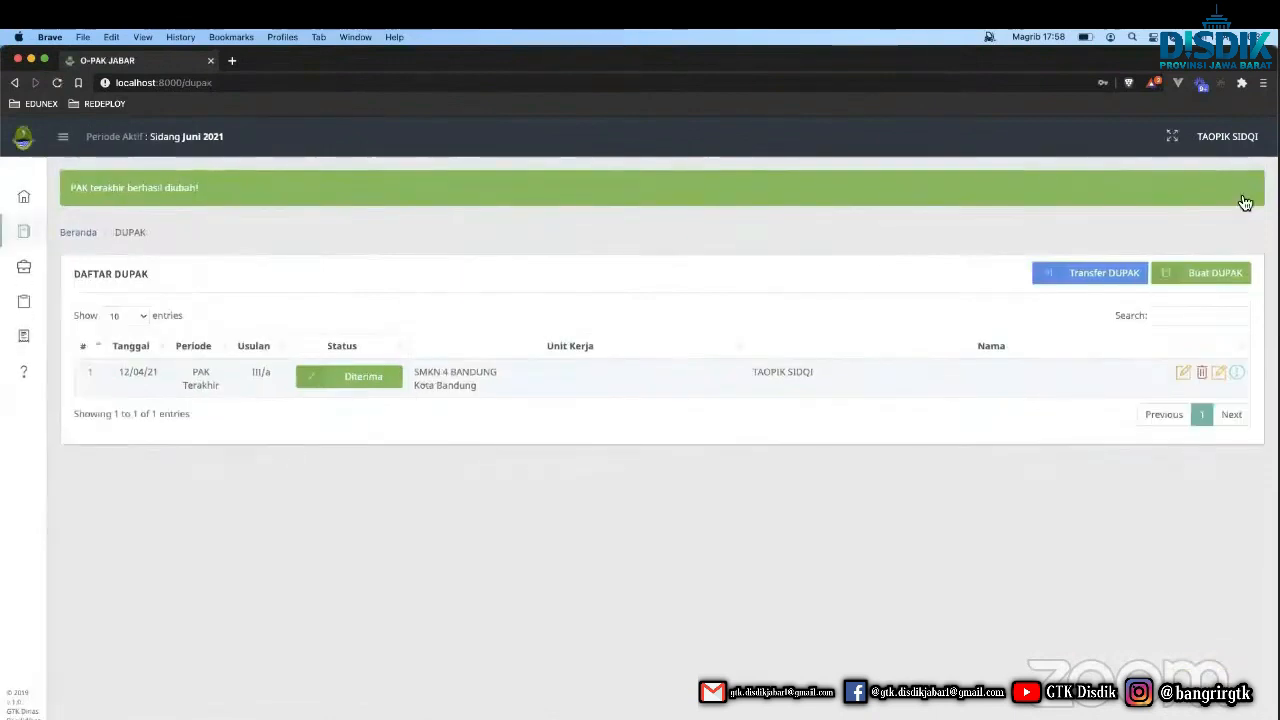
click(1245, 197)
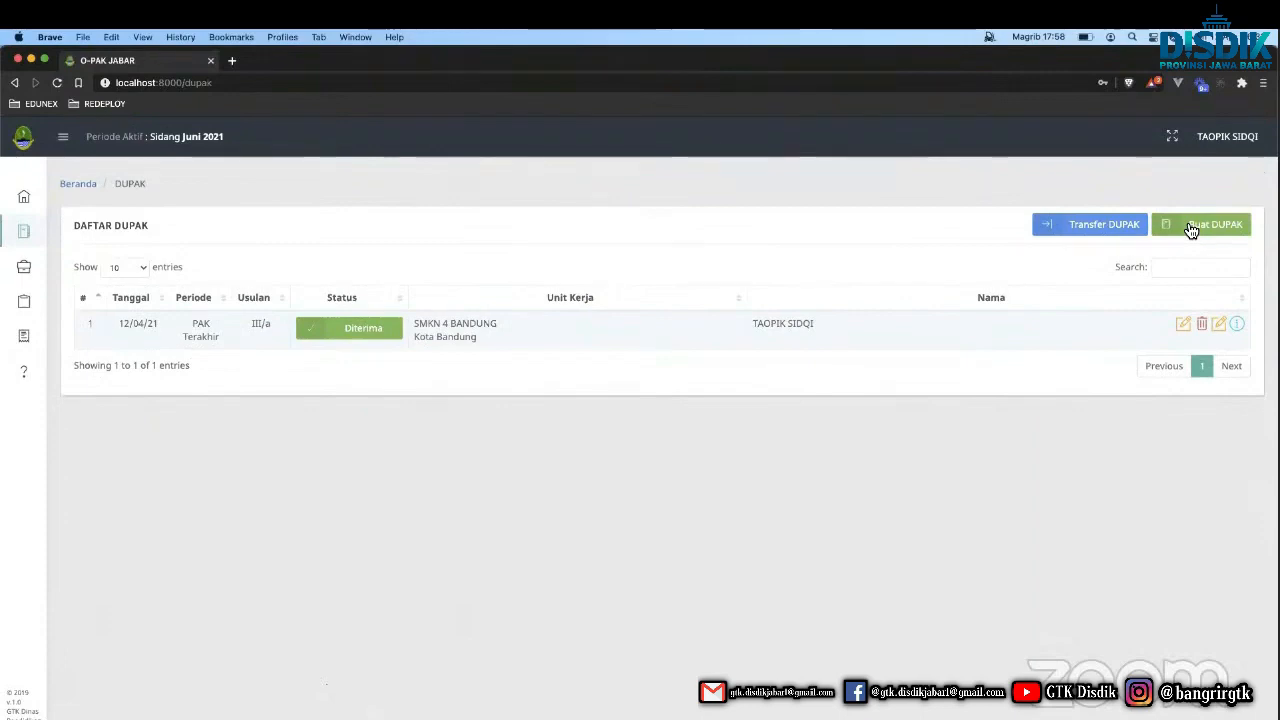
Start a Guru Reguler DUPAK and advance from the prefilled Biodata to Pendidikan.
click(1191, 231)
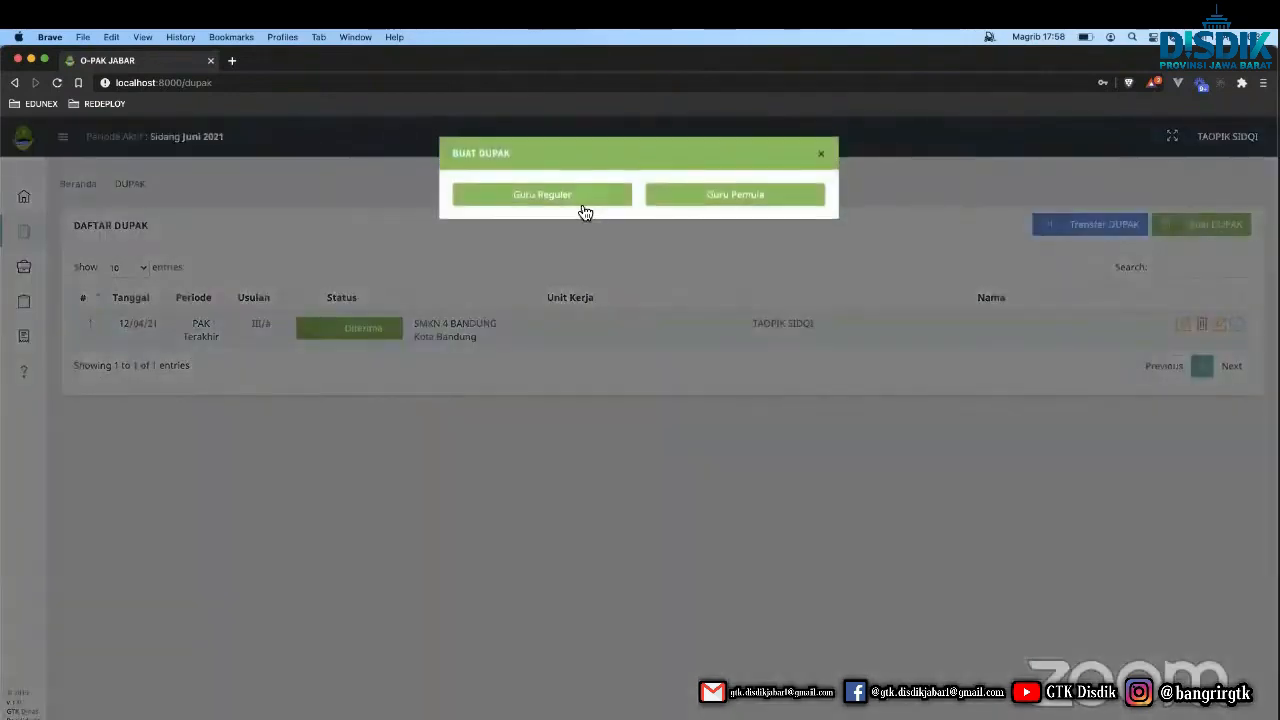
click(578, 198)
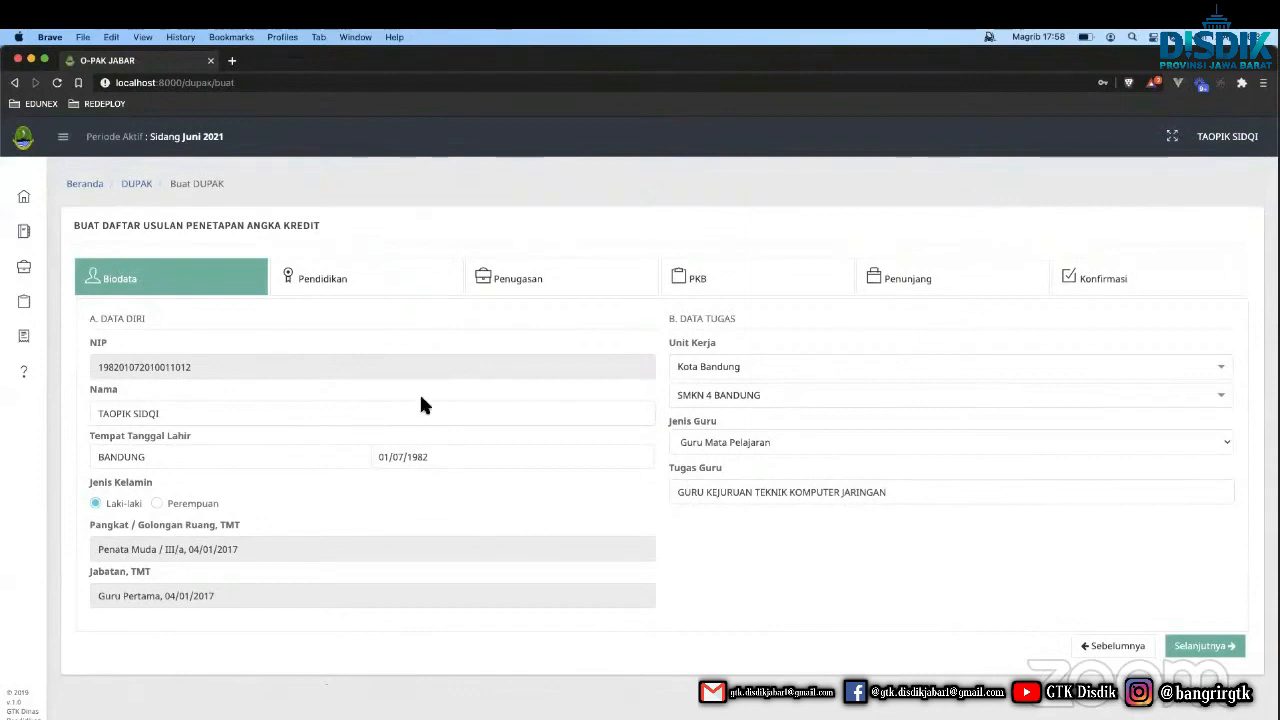
click(1205, 646)
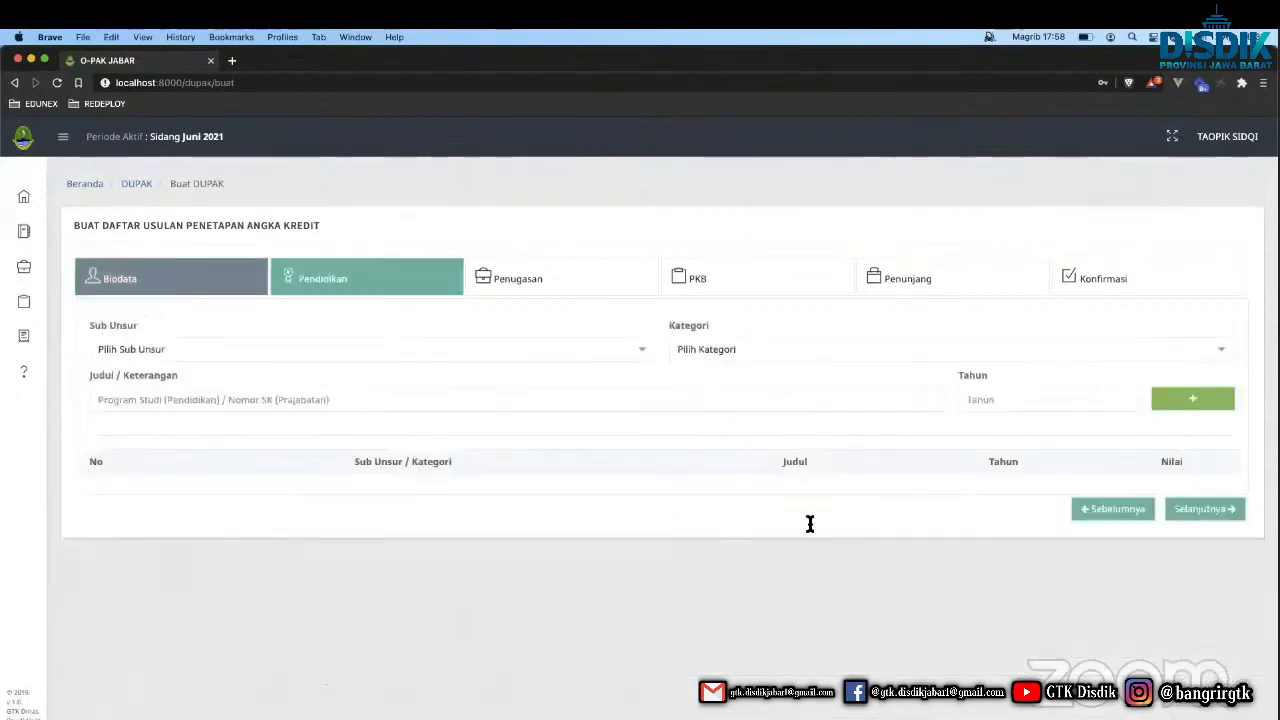
Add a Magister (S-2) education entry 'S2 TEKNOLOGI PENDIDIKAN', year 2019, to the Pendidikan table.
click(366, 352)
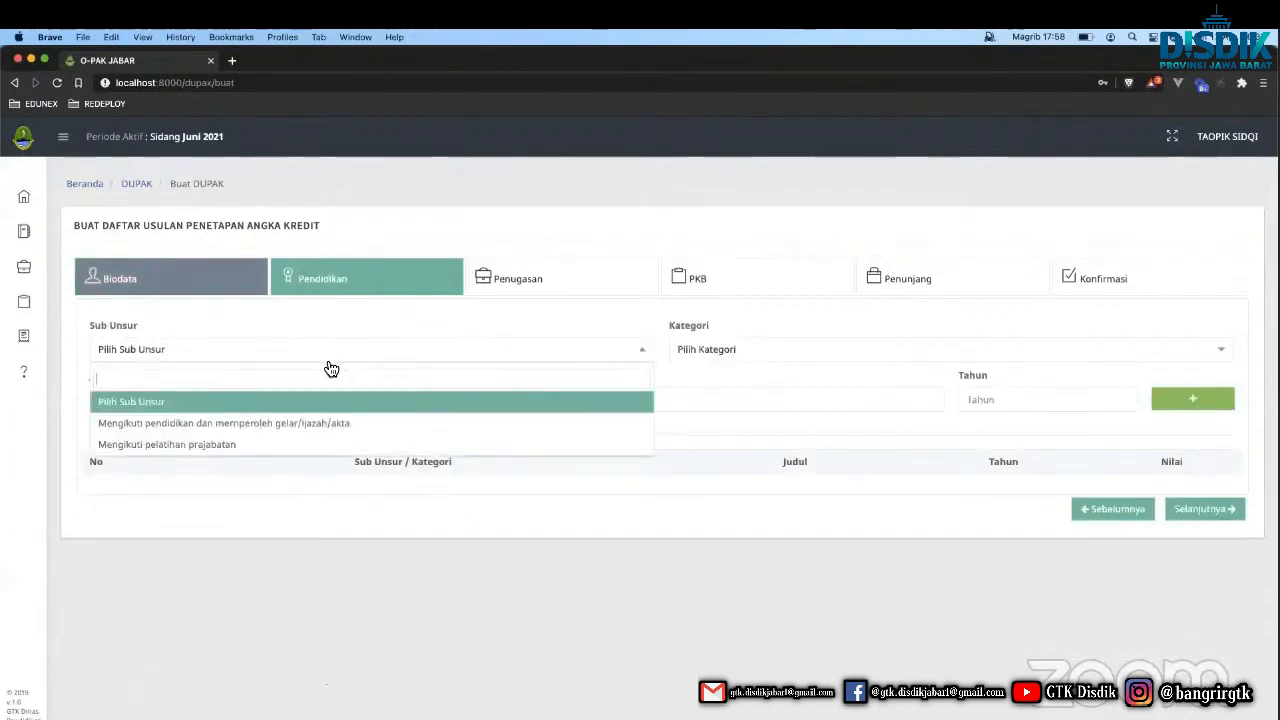
click(250, 428)
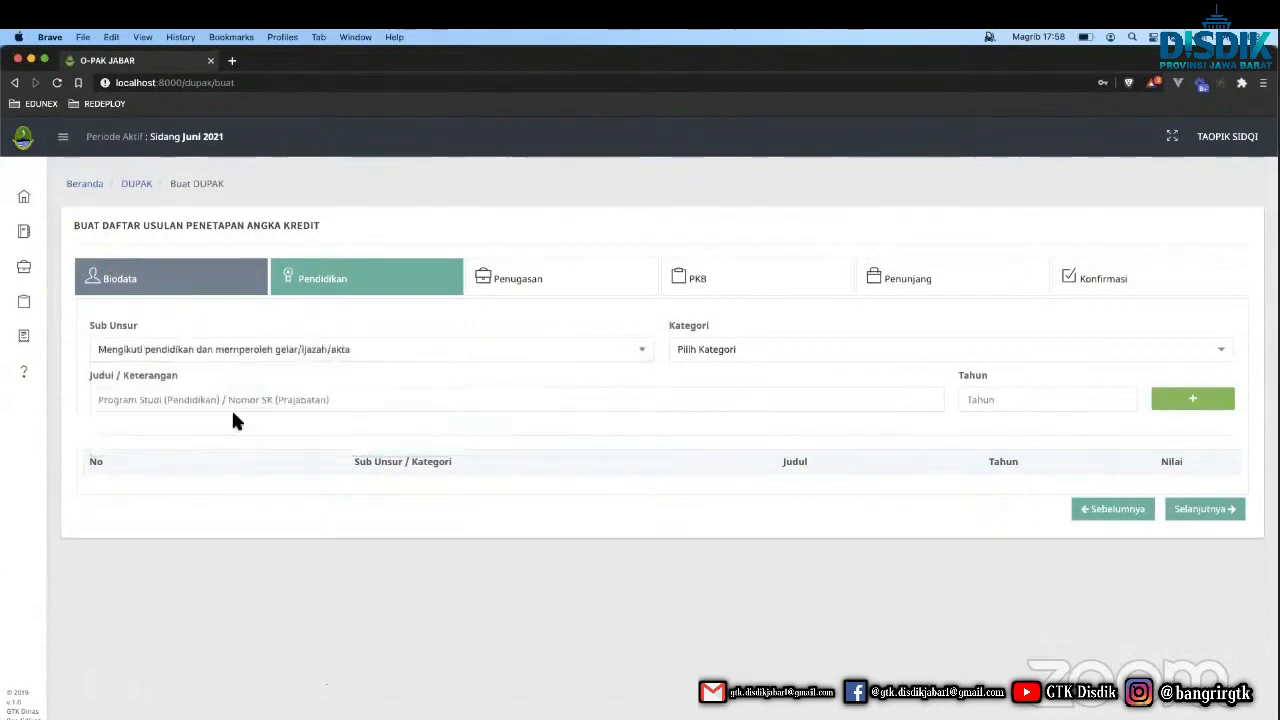
click(756, 365)
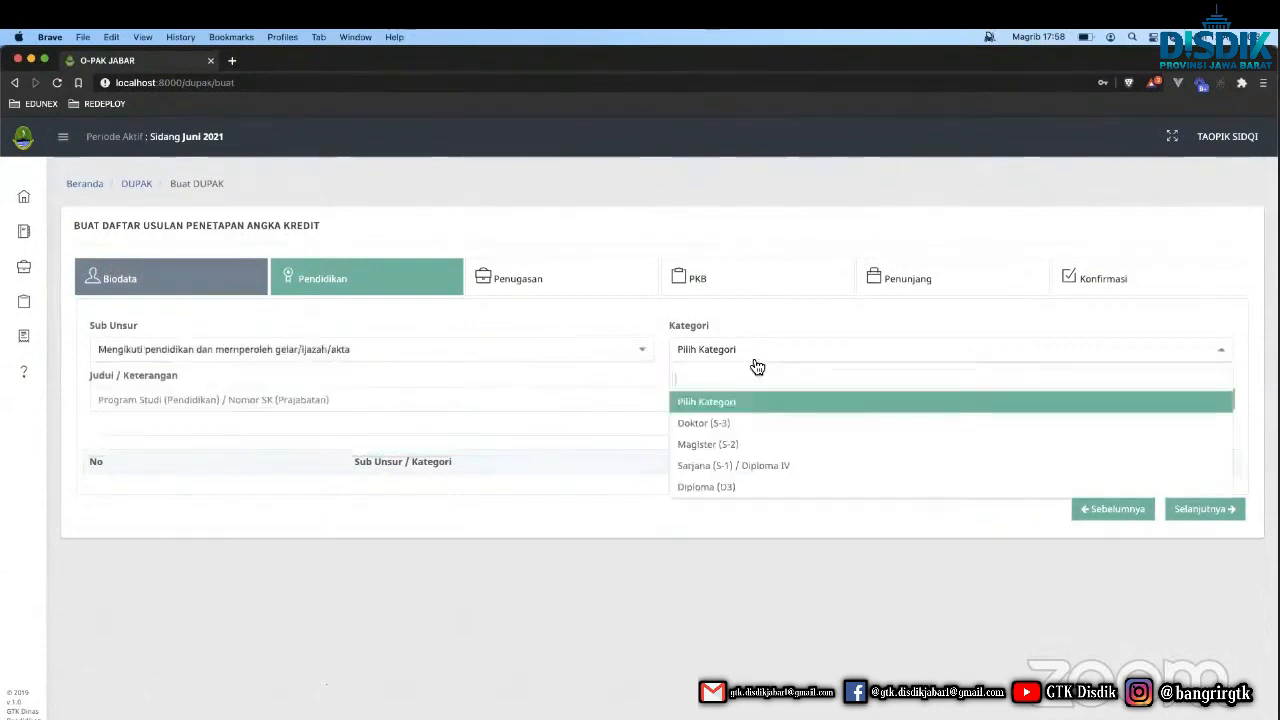
click(722, 444)
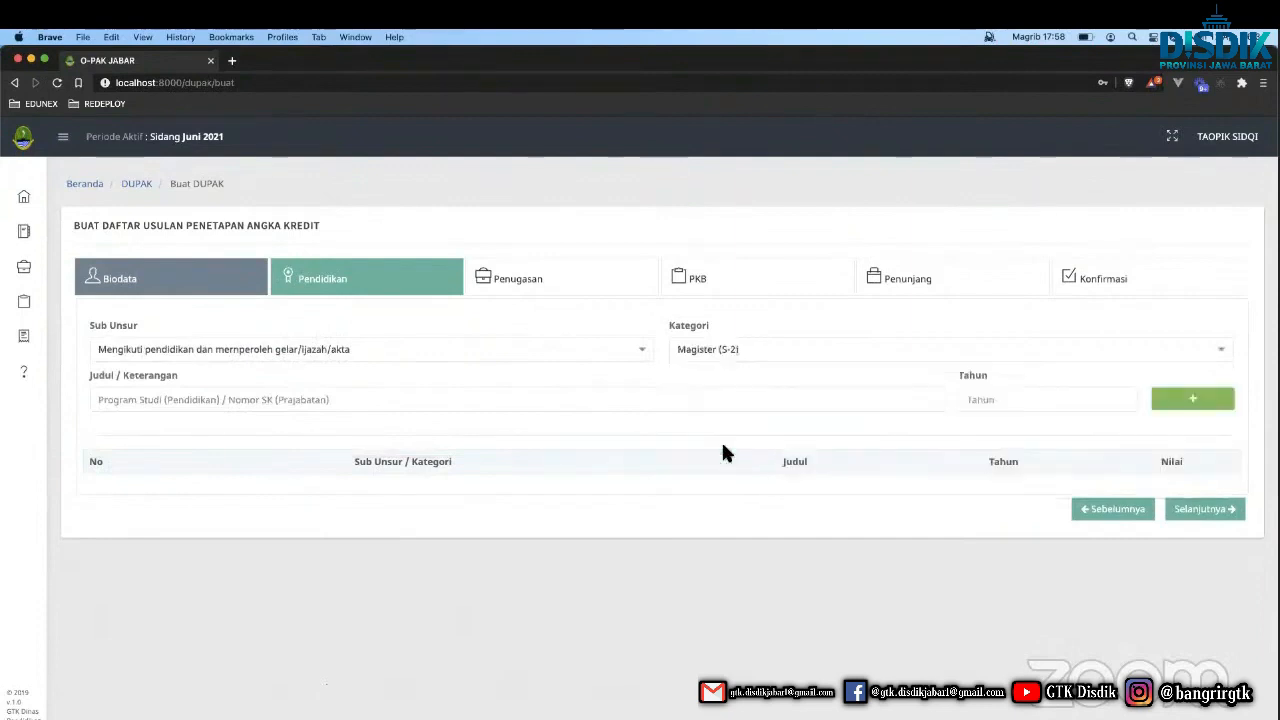
click(618, 394)
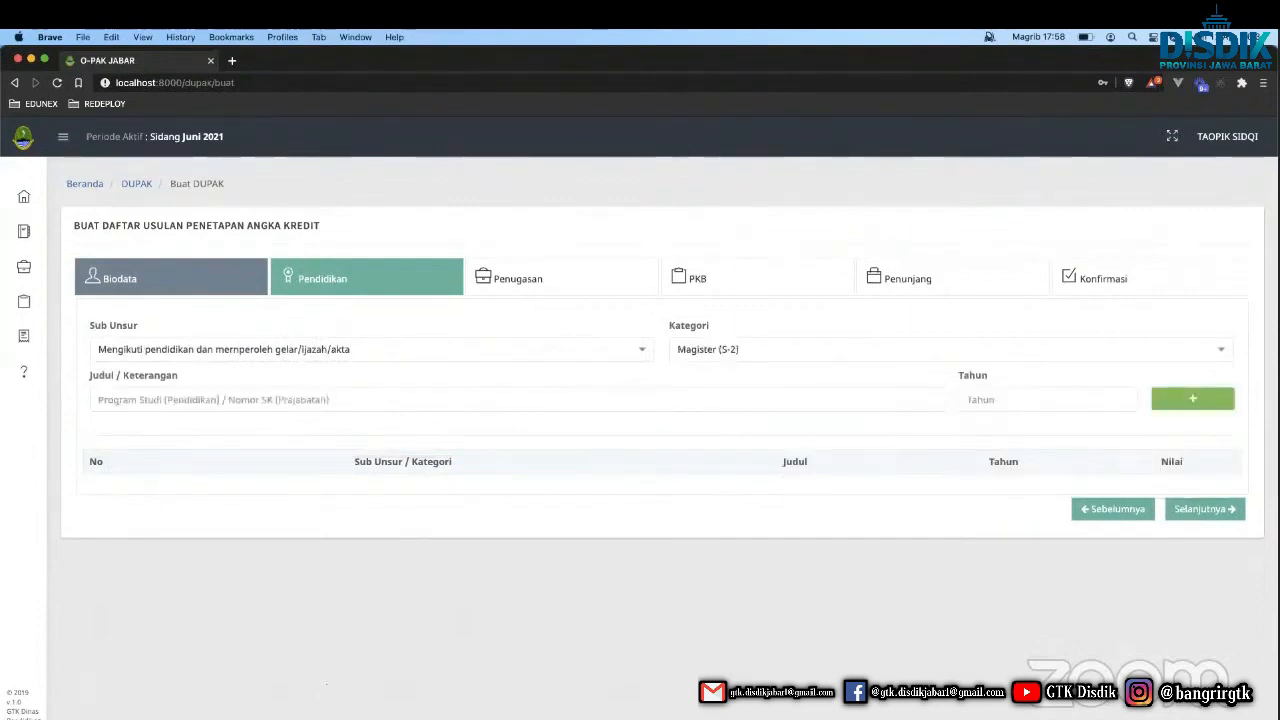
text(S2 TEKNO)
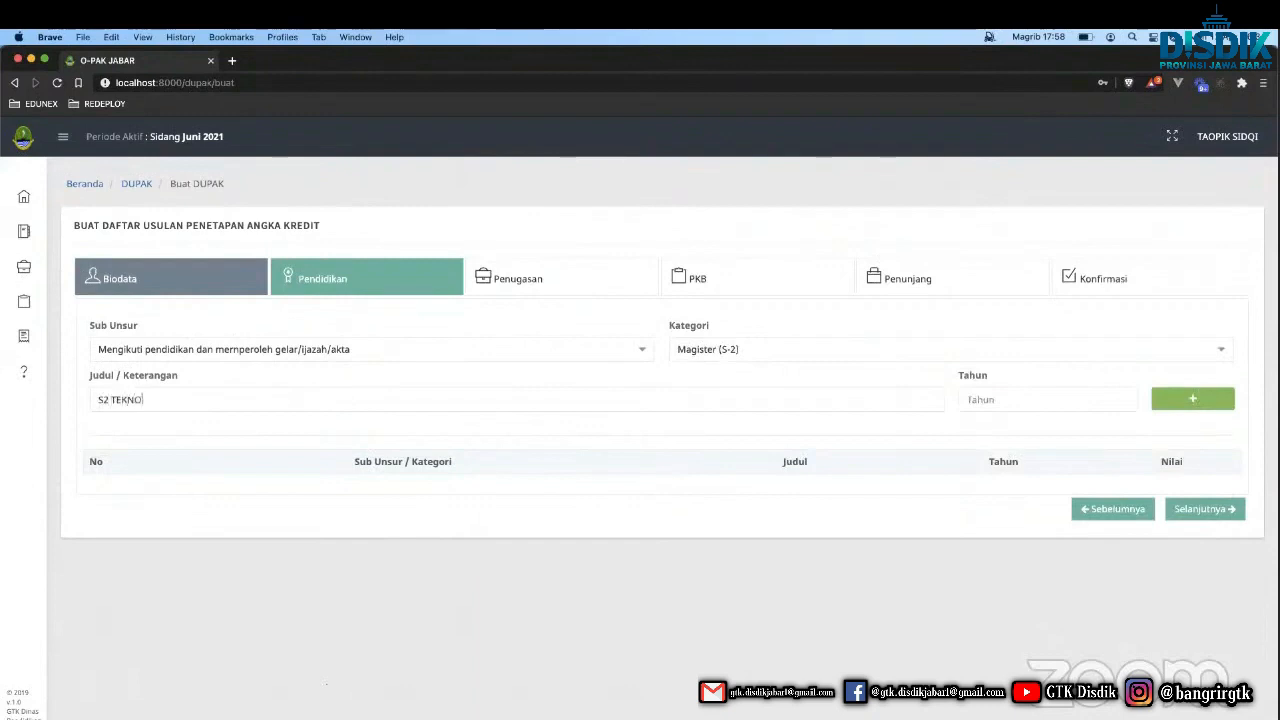
text(LOGI PEND)
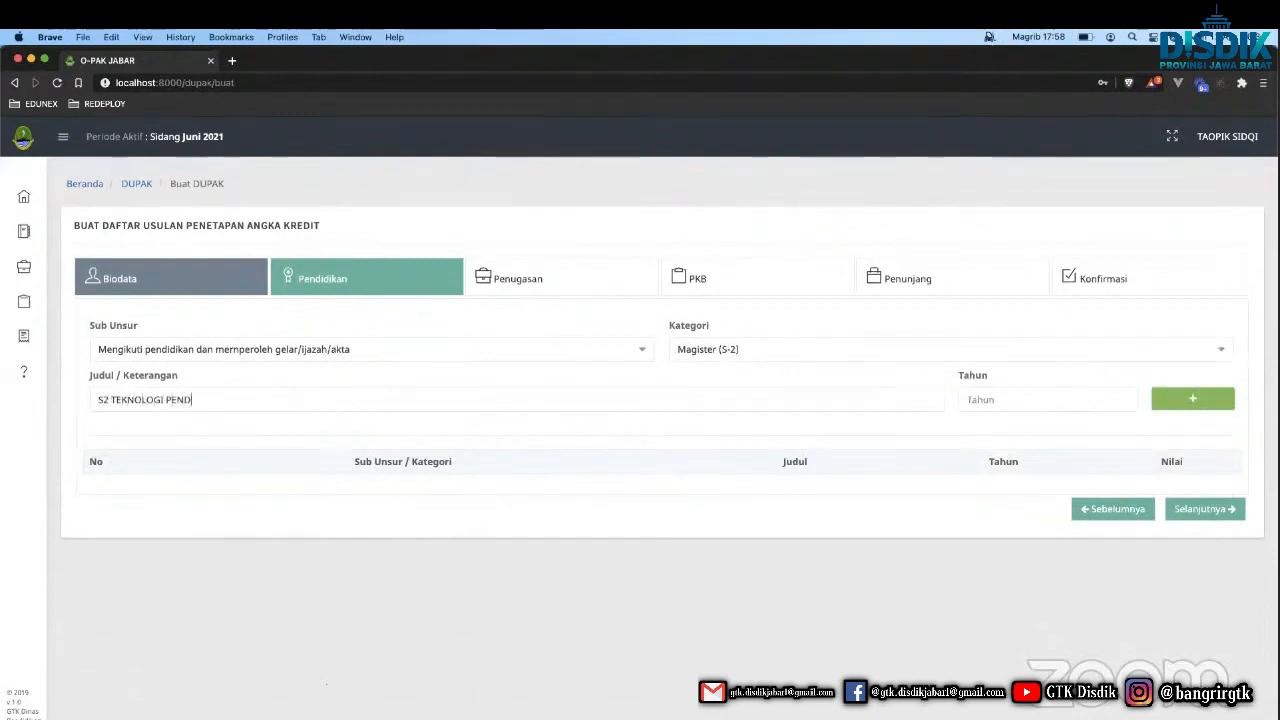
text(IDIKAN)
click(1045, 399)
text(20)
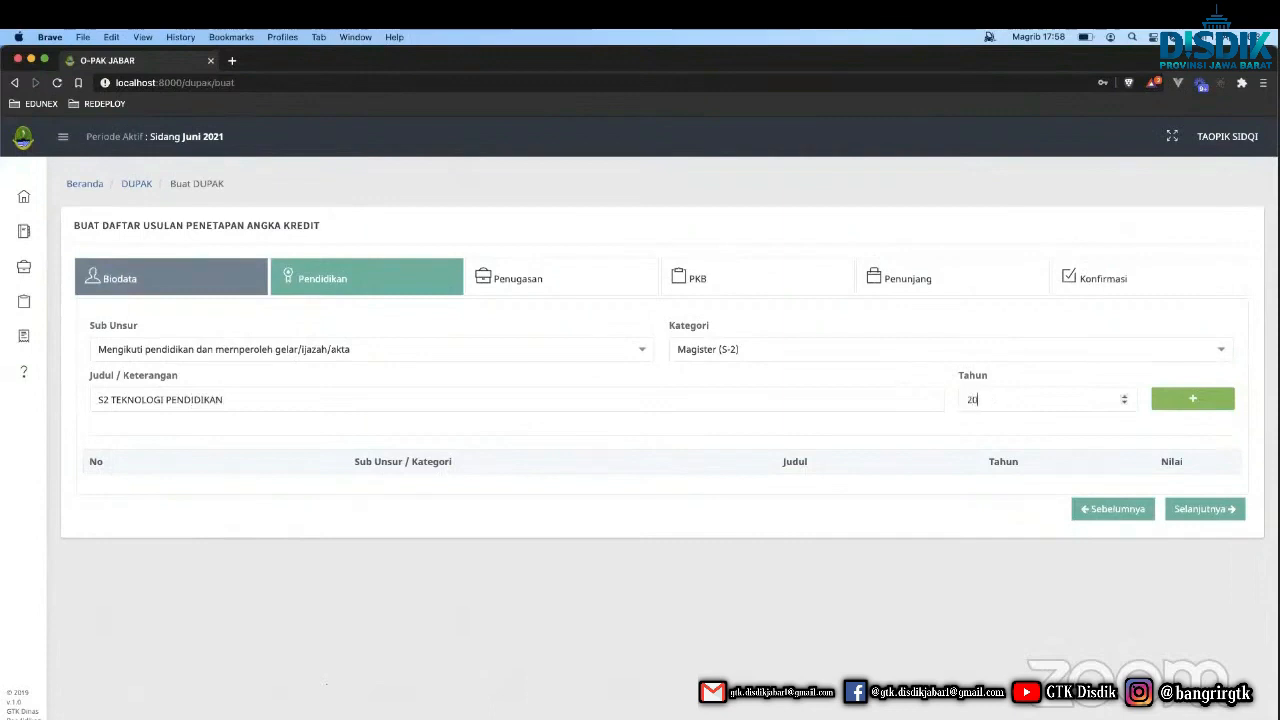
text(19)
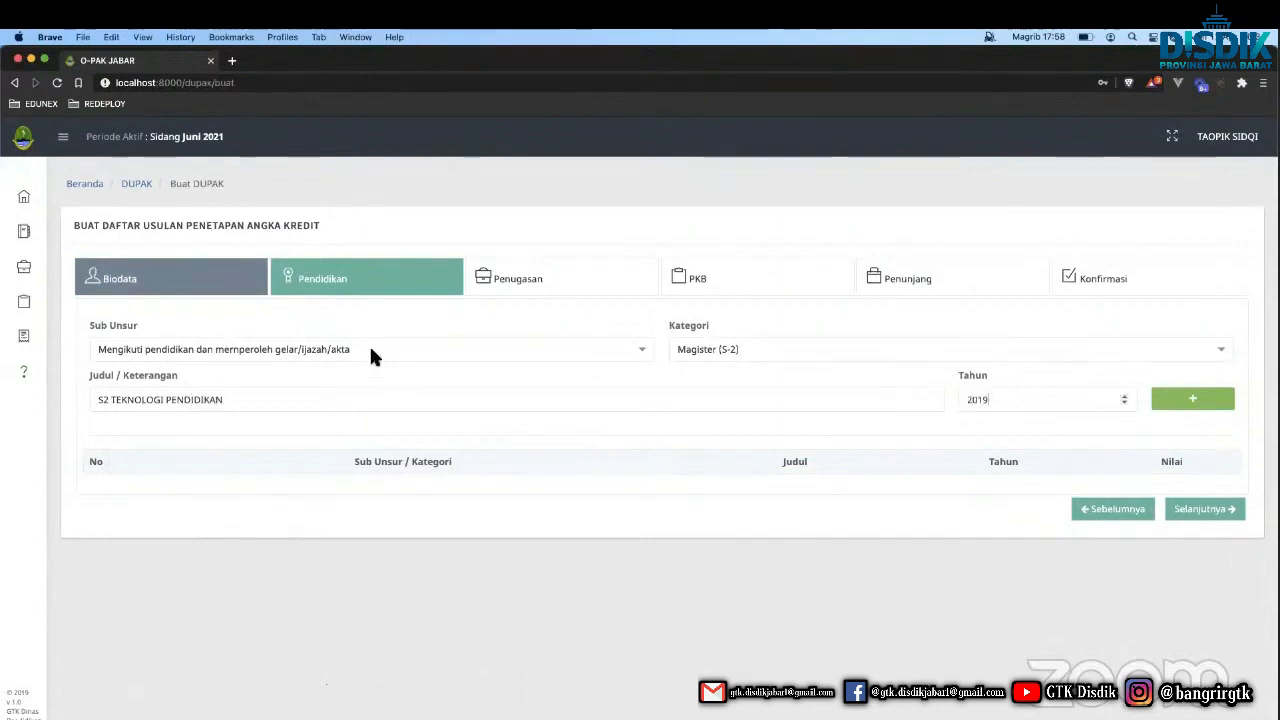
click(1214, 398)
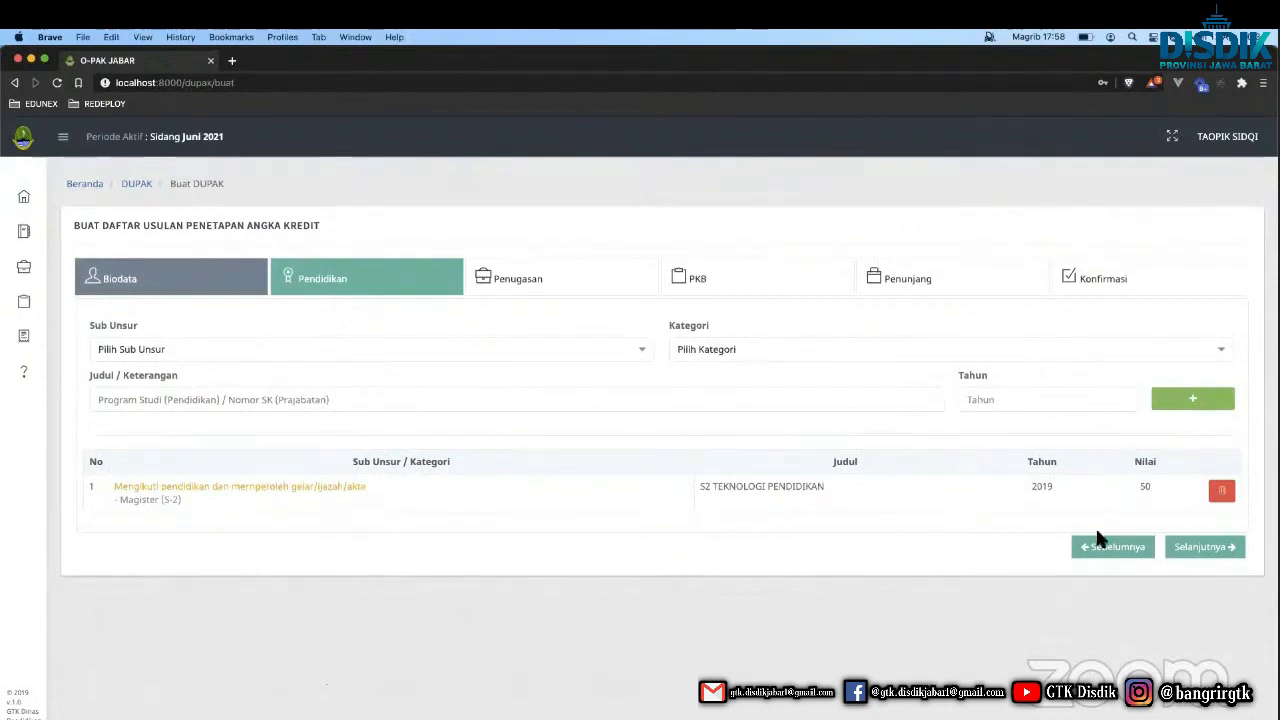
triple_click(340, 486)
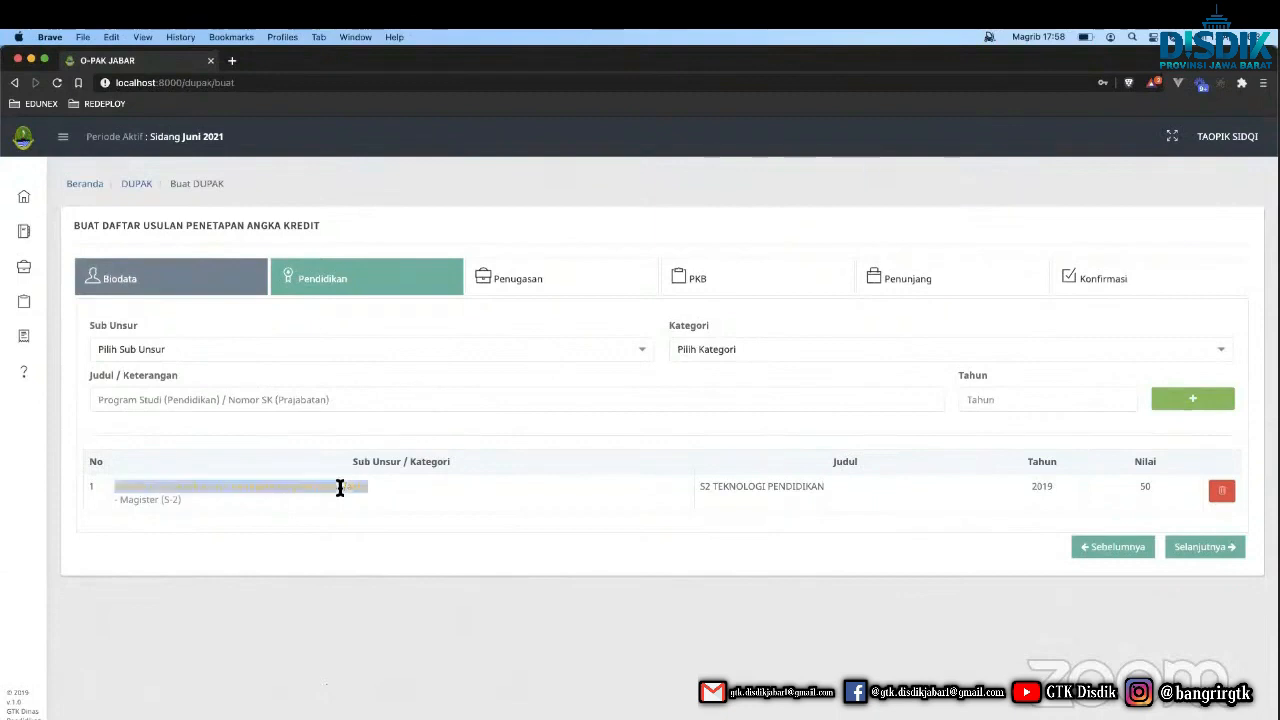
click(1092, 630)
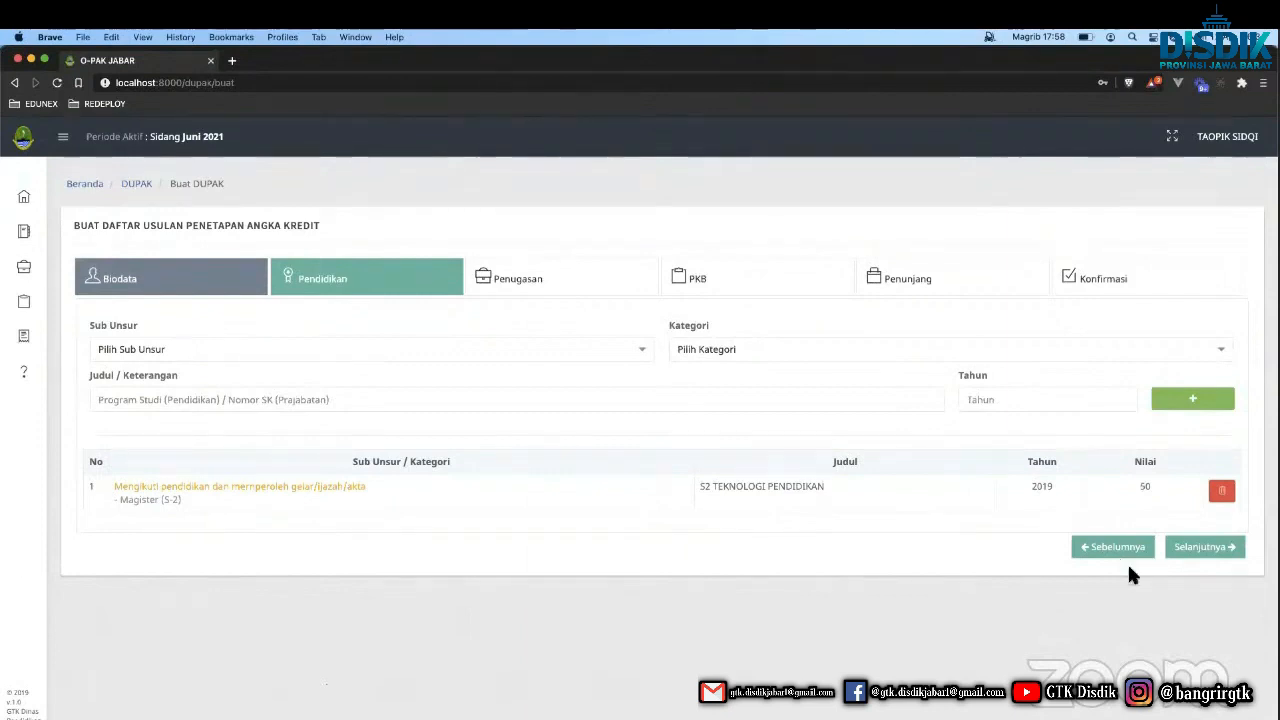
In Penugasan, add a Melaksanakan proses pembelajaran entry titled 'KBM' for 2019.
click(1203, 548)
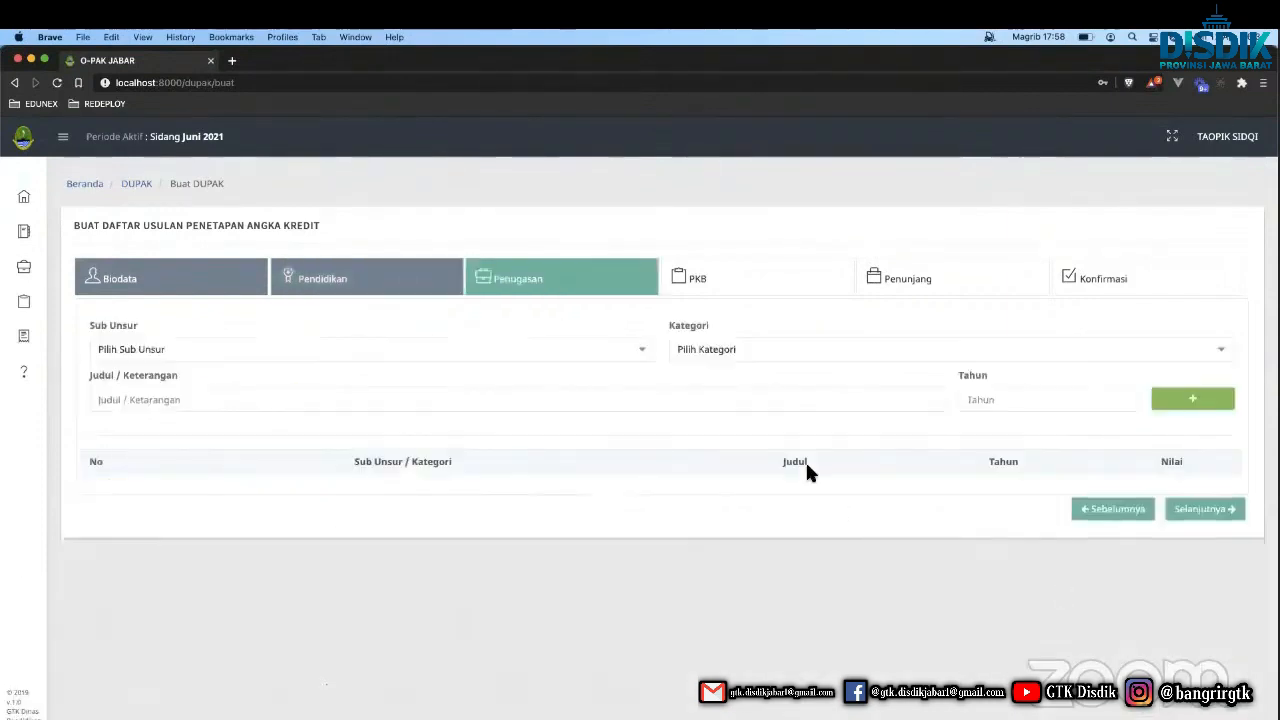
click(445, 362)
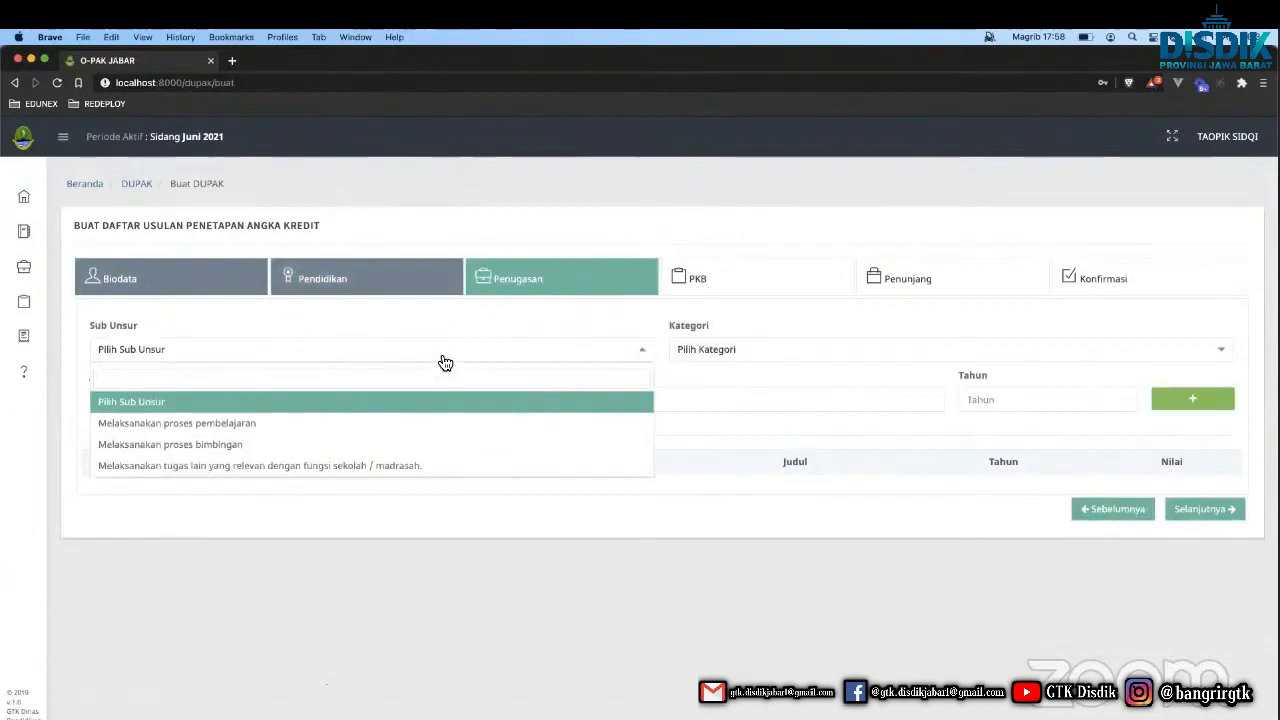
click(347, 425)
click(767, 357)
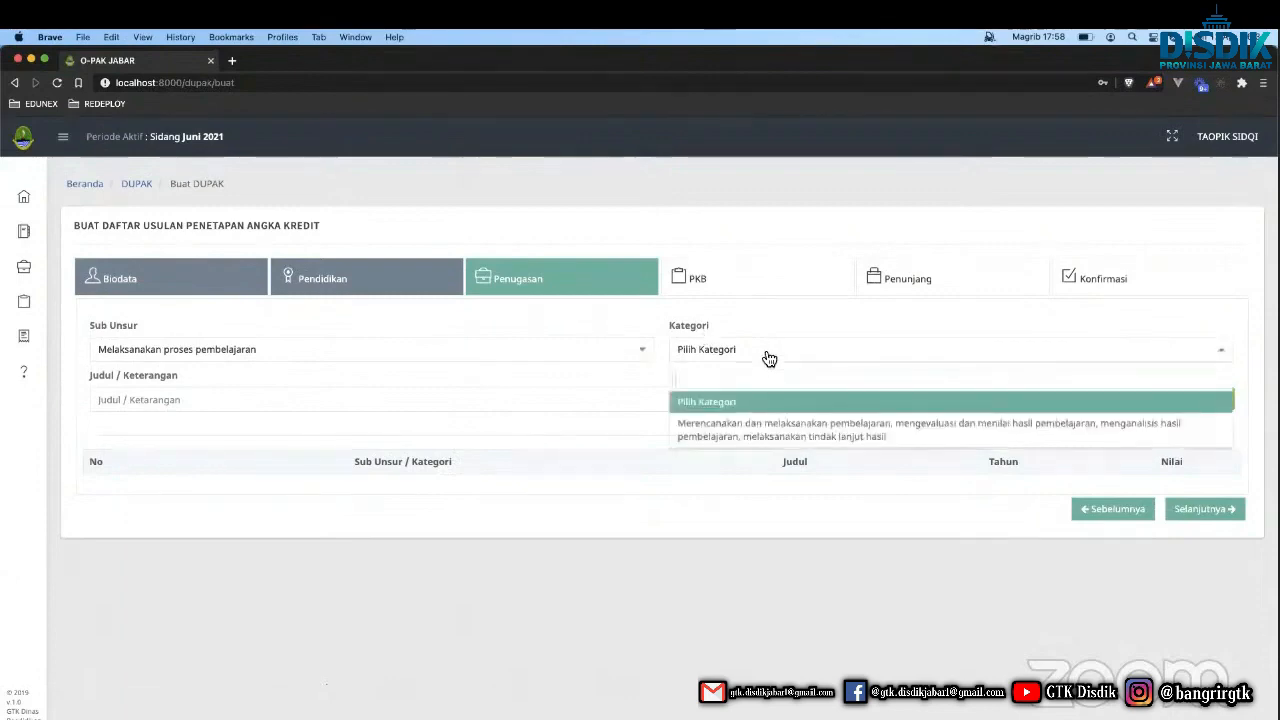
click(612, 402)
text(k)
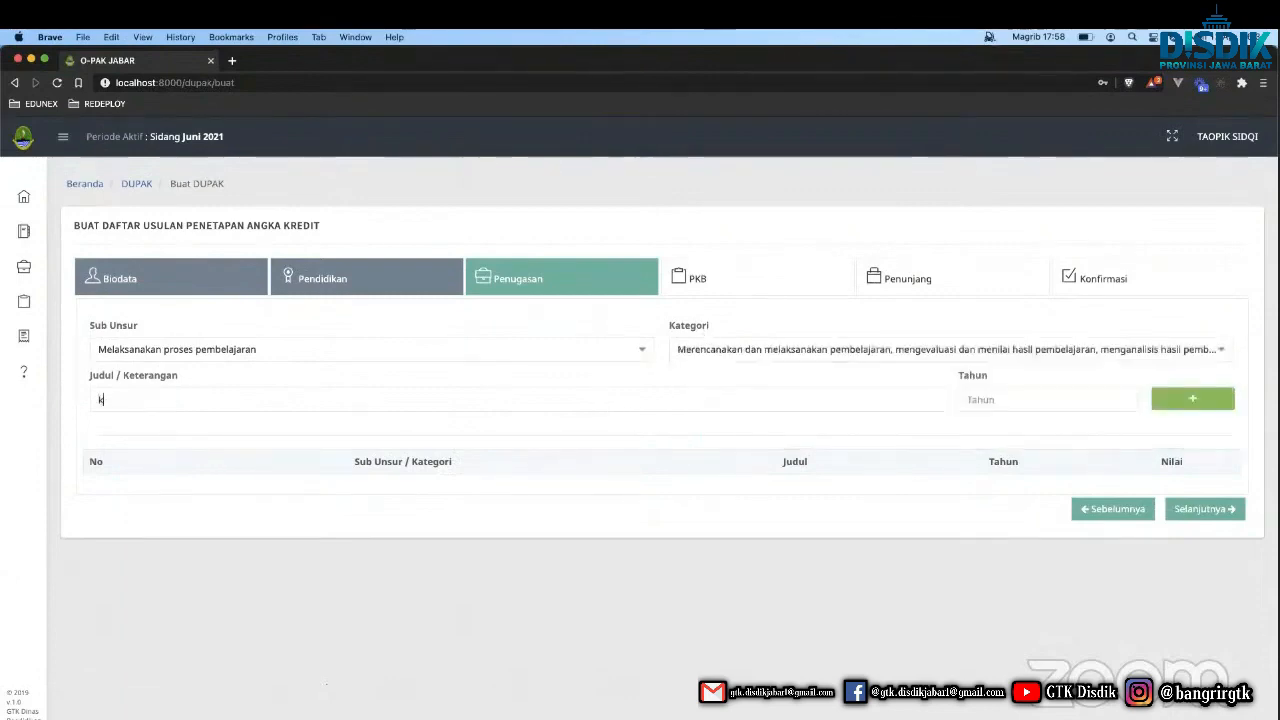
text(bm)
key(BackSpace)
key(BackSpace)
key(BackSpace)
text(KBM)
click(1000, 399)
text(2019)
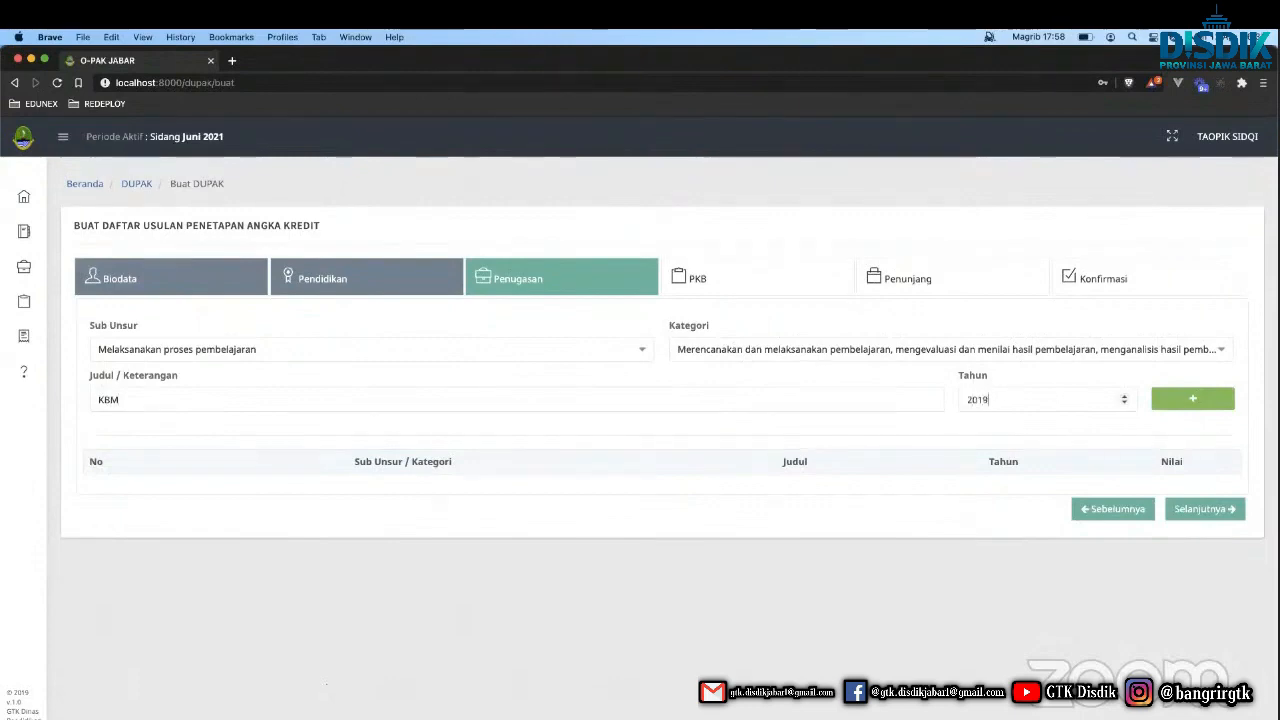
click(1160, 400)
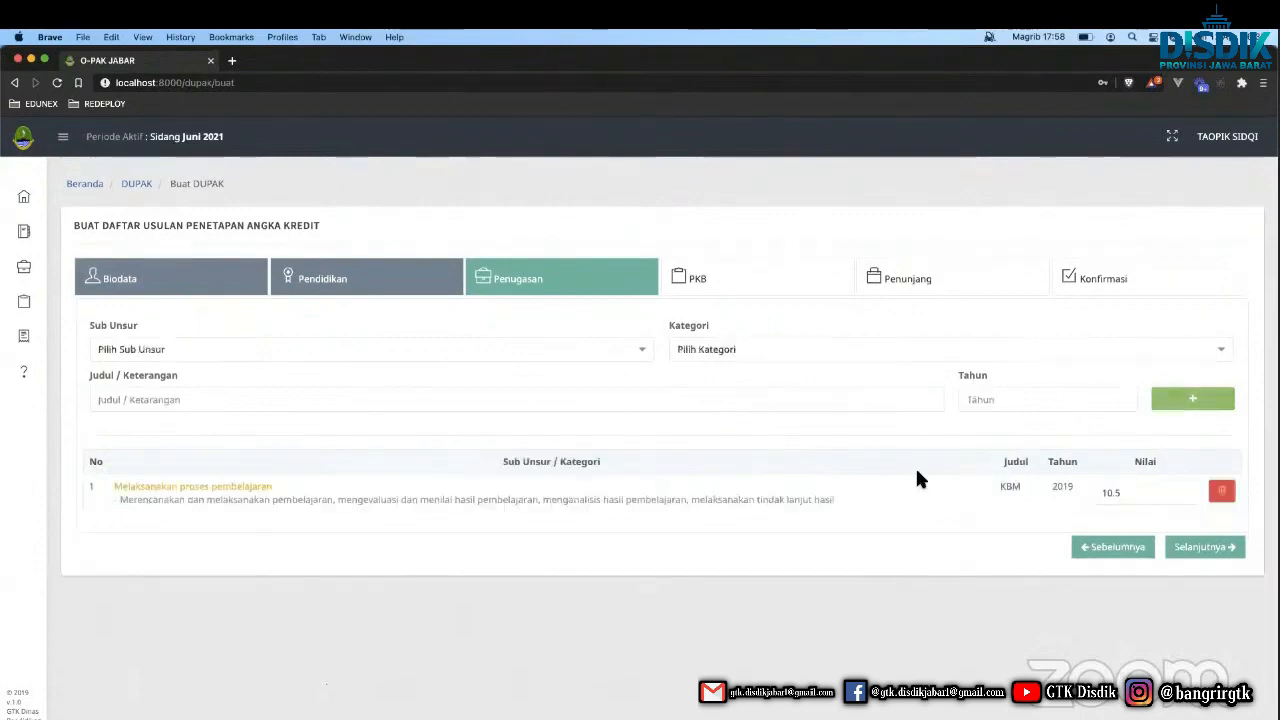
Change the KBM entry's credit value from 10.5 to 12.5.
double_click(1110, 492)
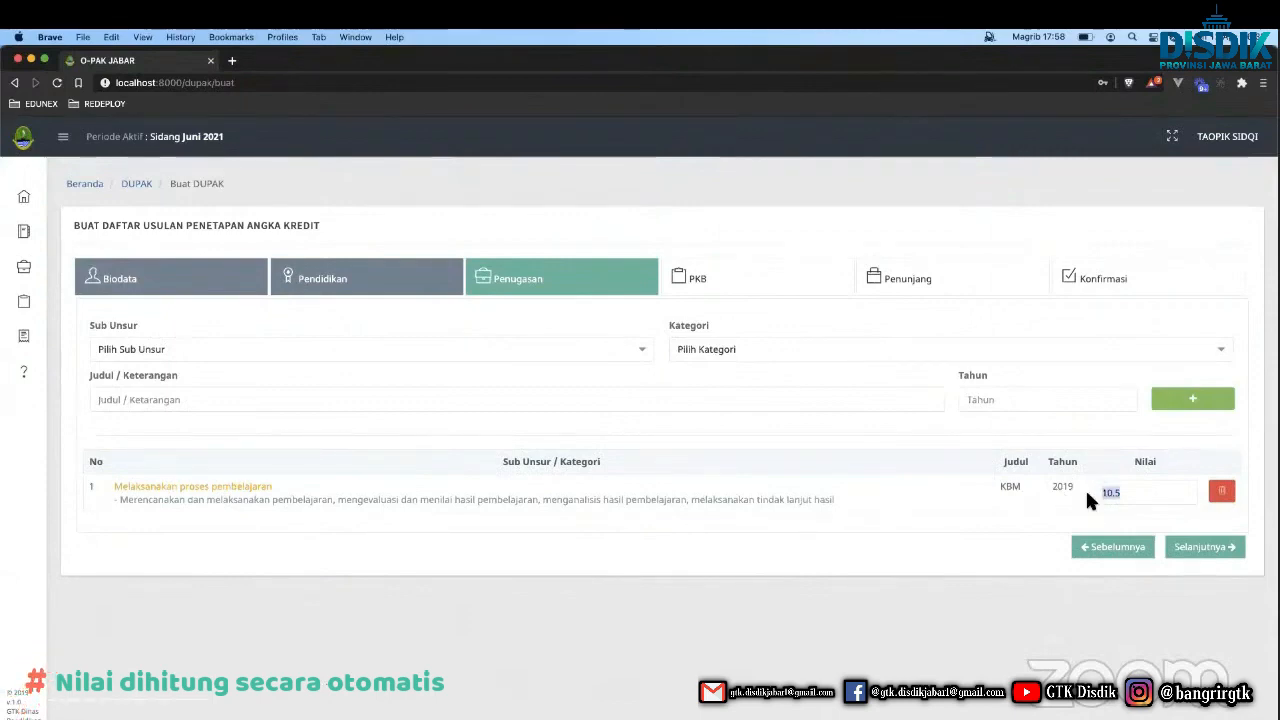
double_click(1088, 495)
double_click(1104, 493)
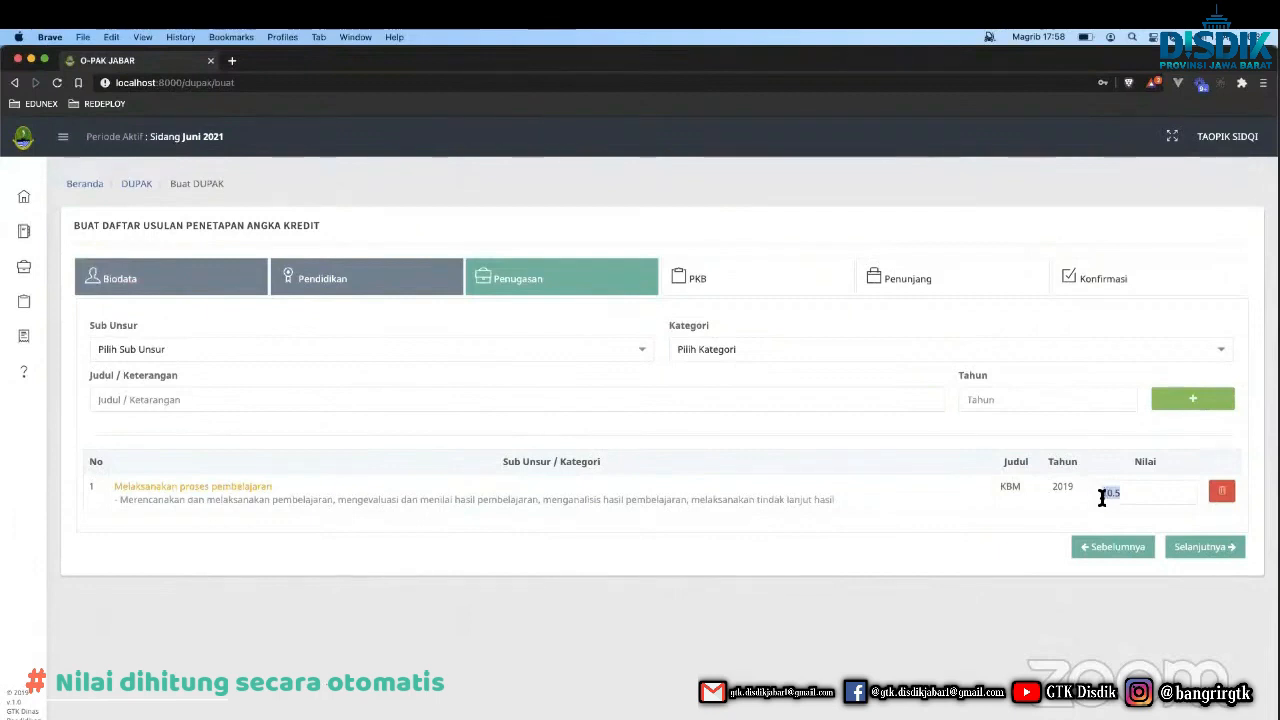
click(1110, 491)
double_click(1112, 491)
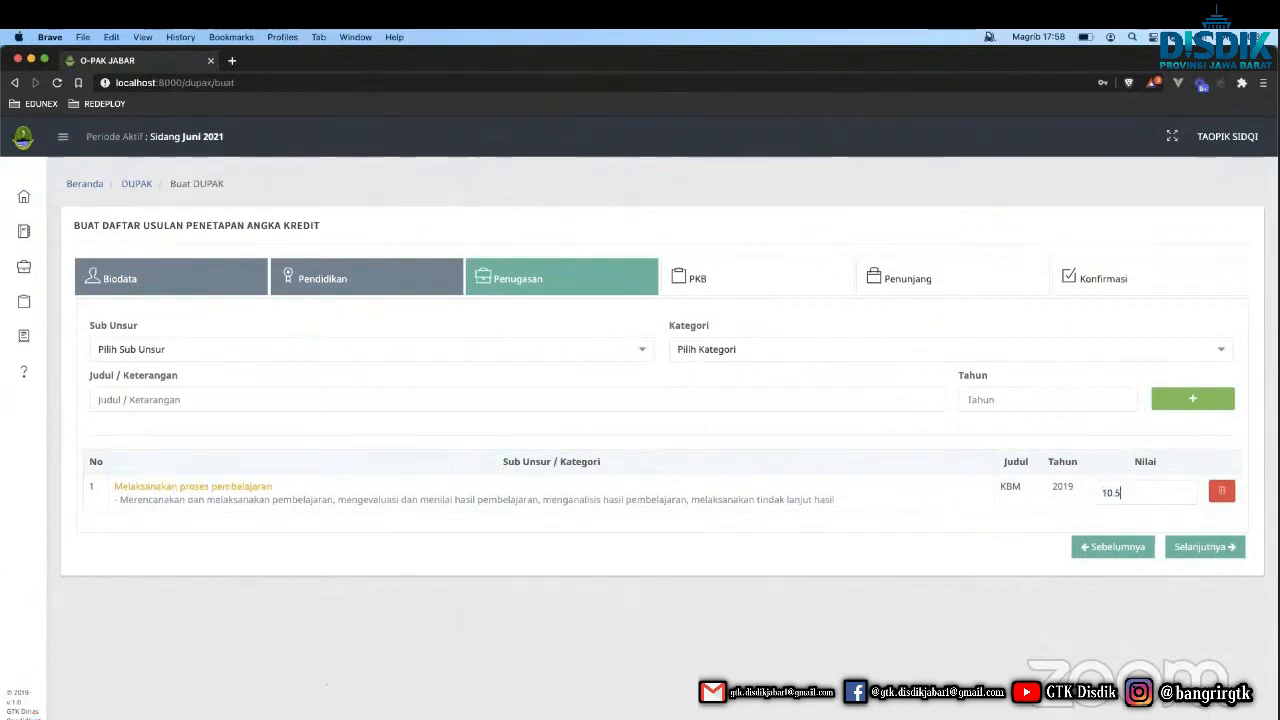
key(BackSpace)
text(2)
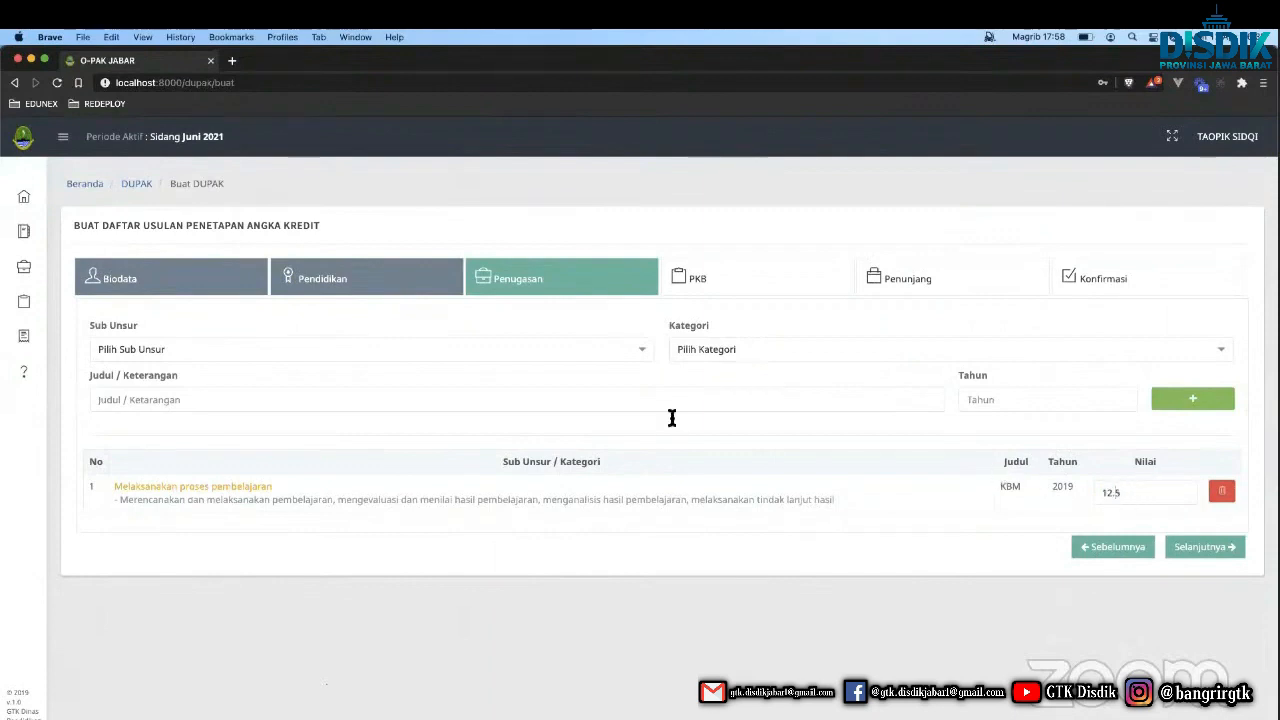
click(471, 358)
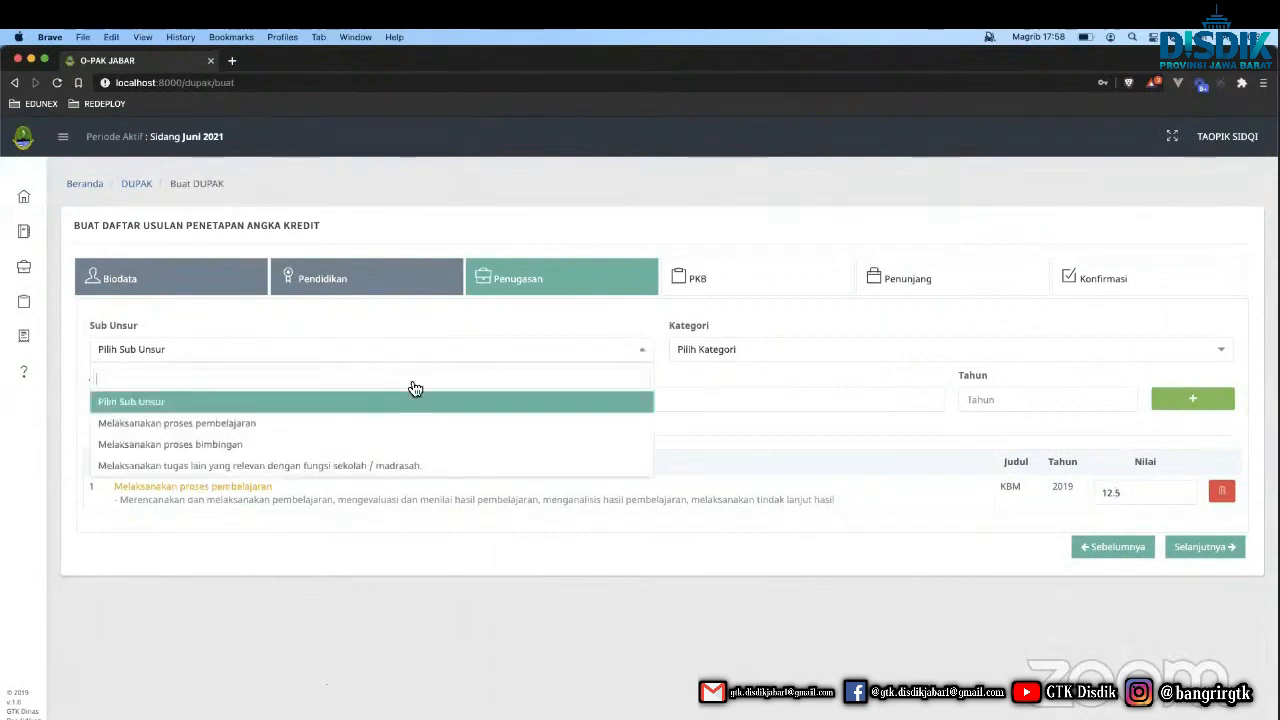
click(363, 469)
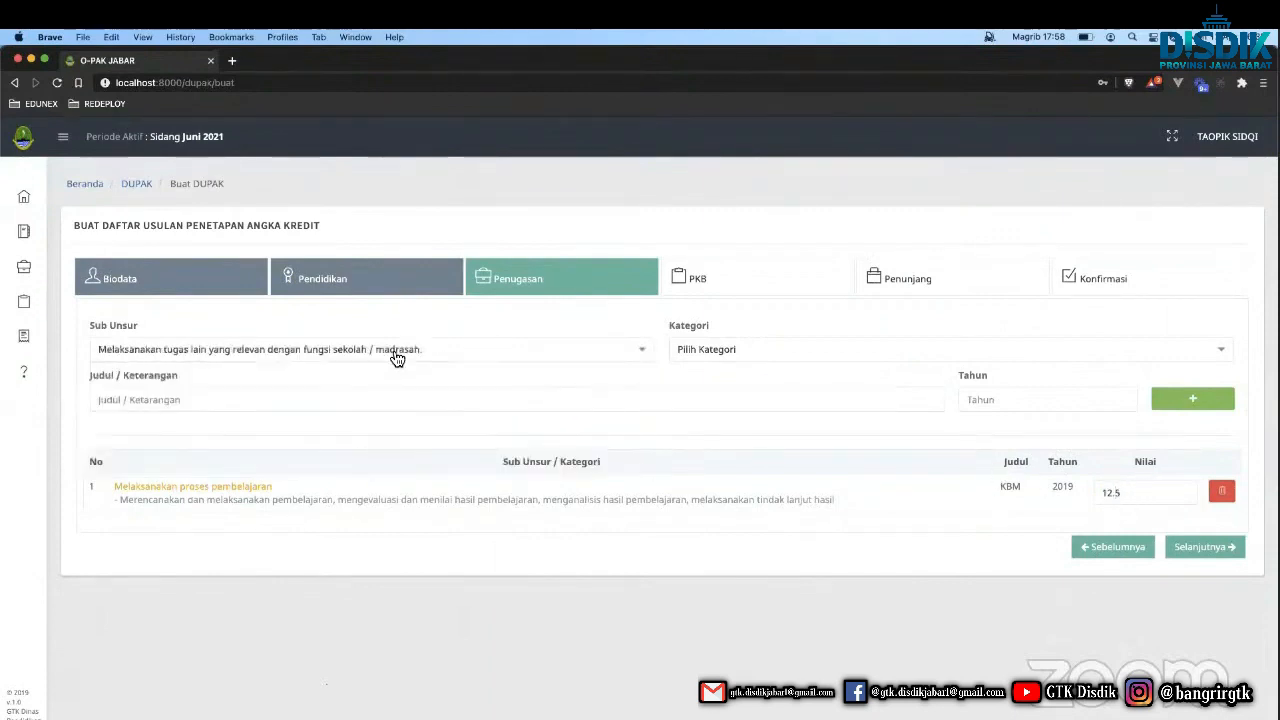
click(755, 359)
scroll(762, 452, down, 1)
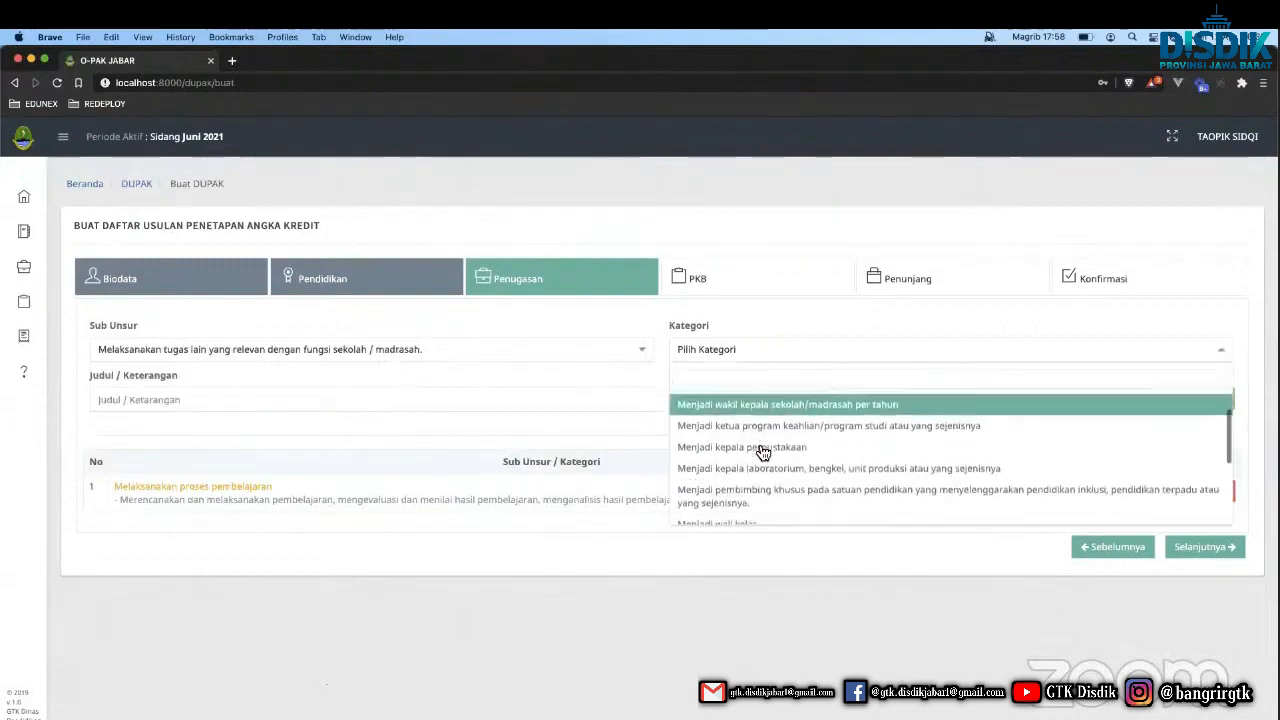
scroll(762, 452, down, 3)
click(738, 466)
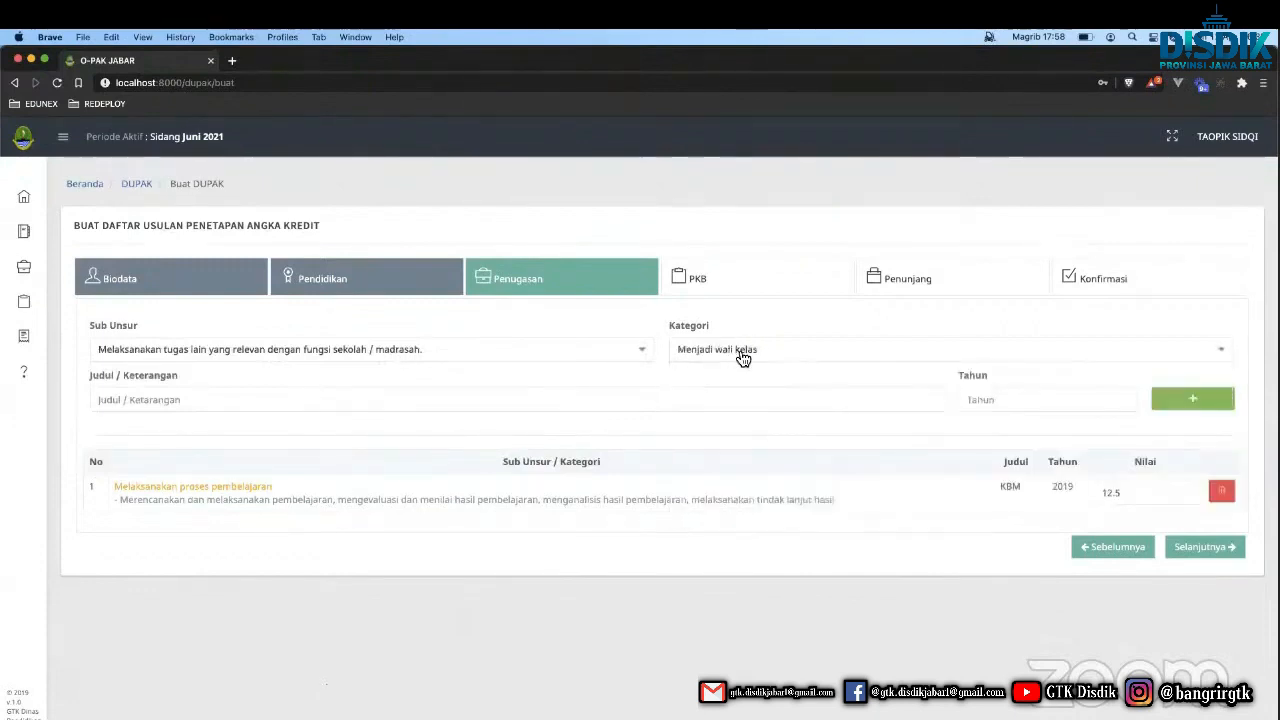
click(643, 397)
text(WALI )
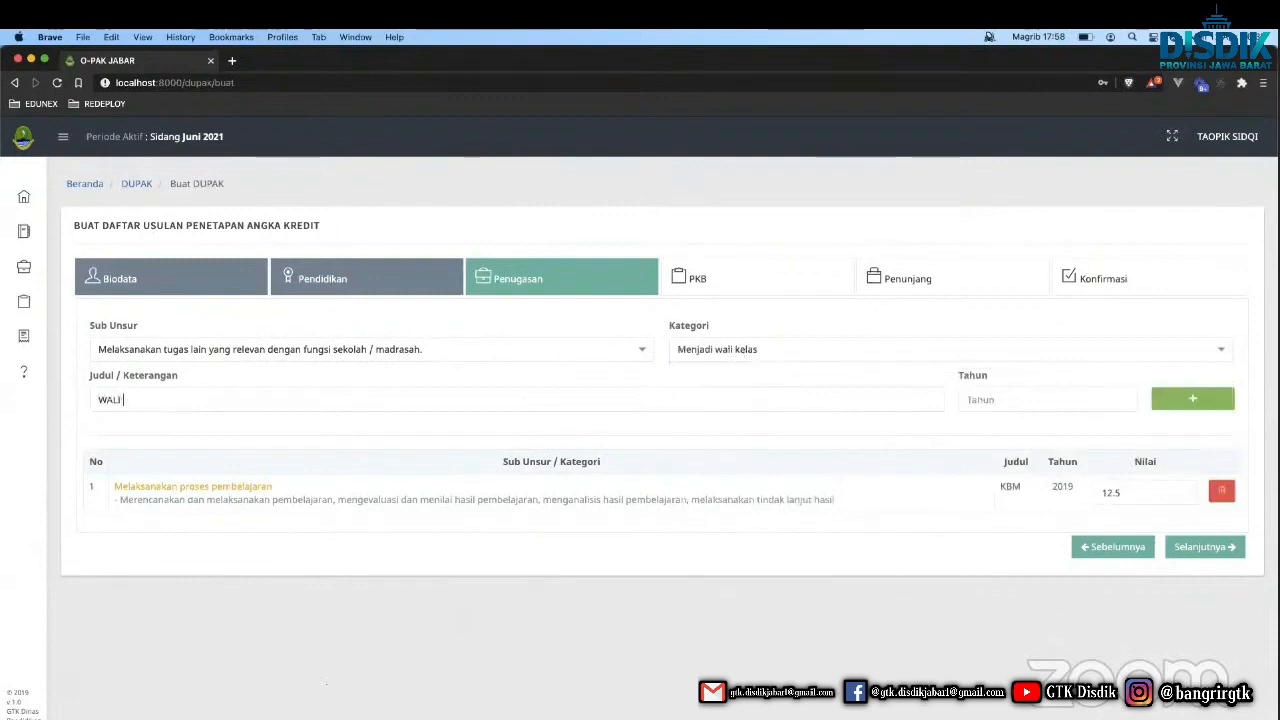
text(KELAS)
key(Tab)
text(2)
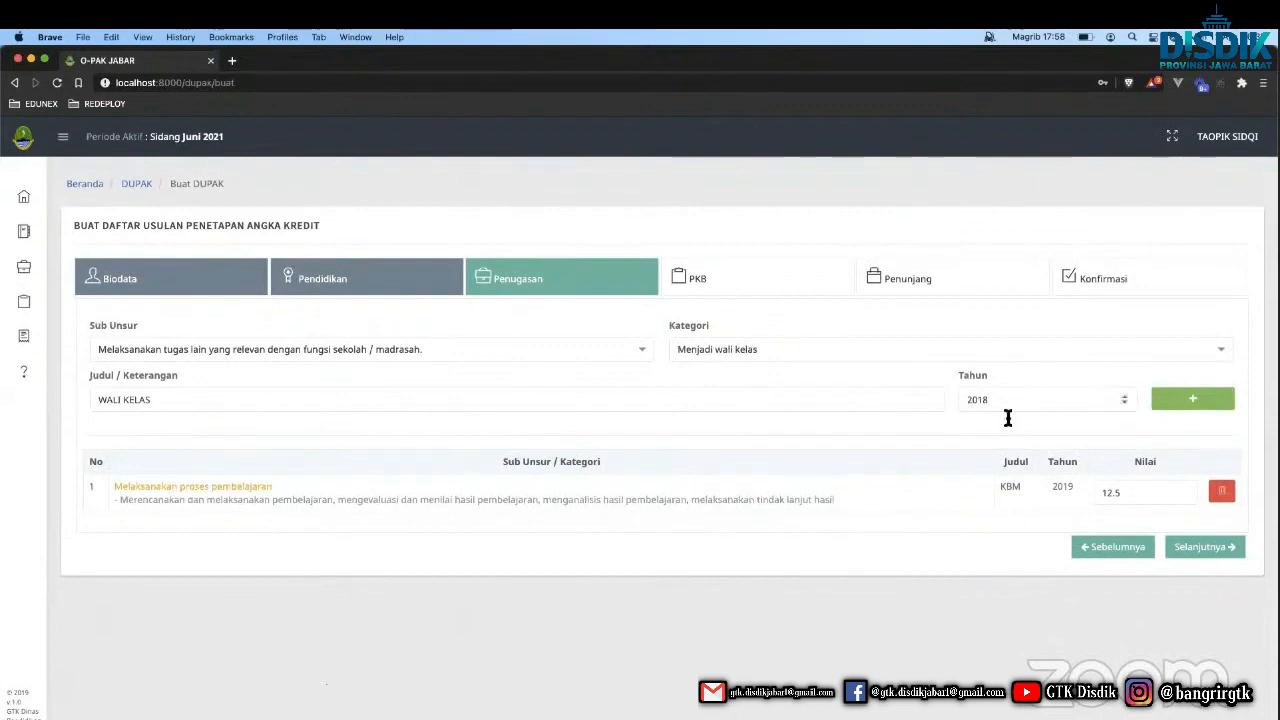
key(BackSpace)
click(1190, 400)
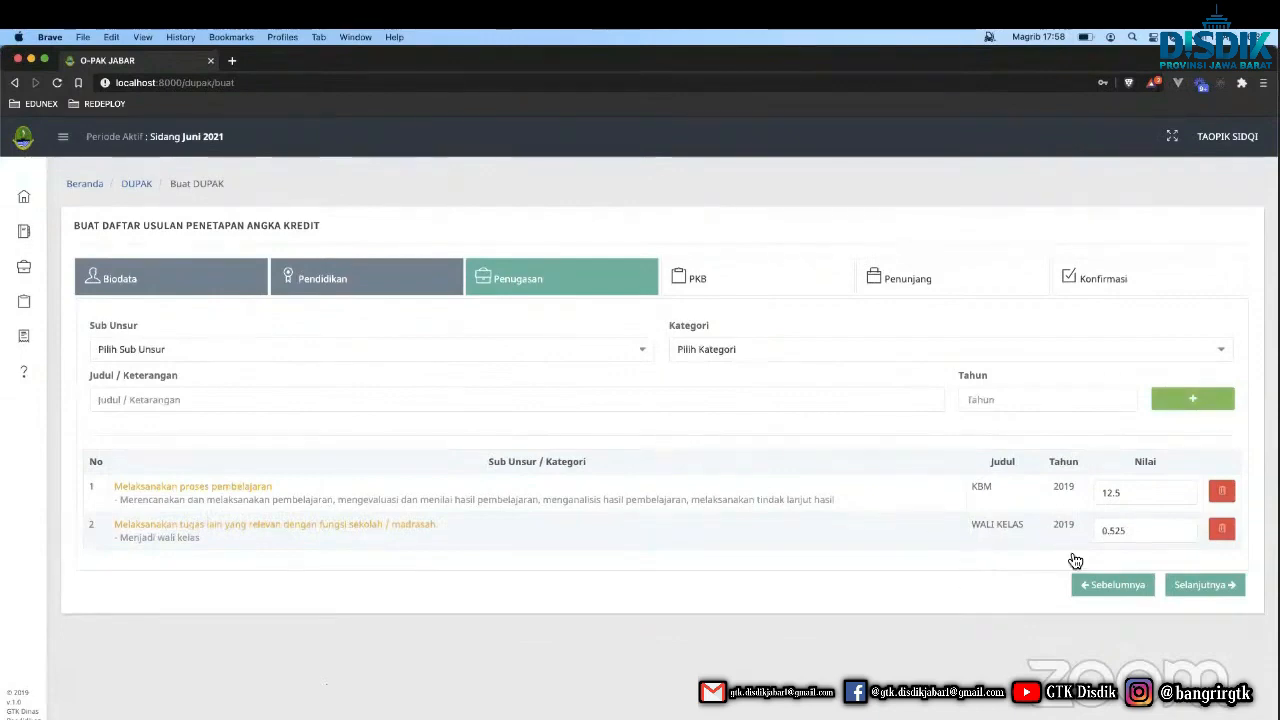
click(1195, 594)
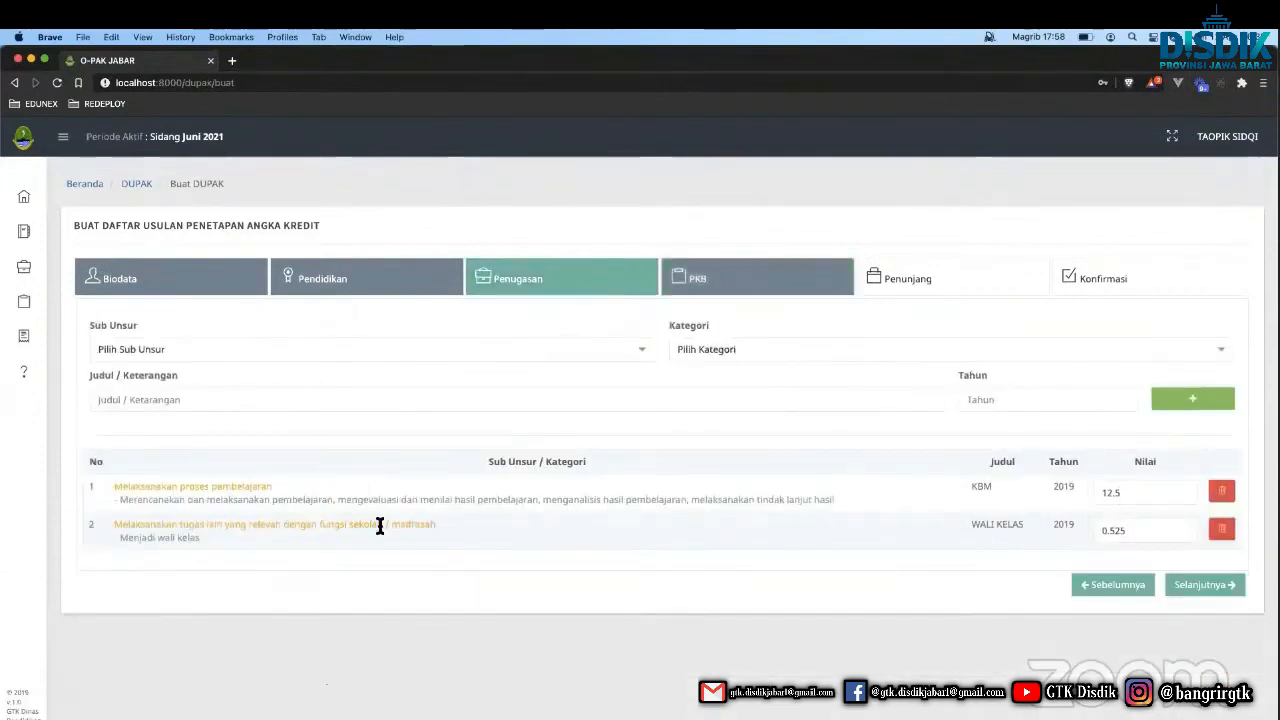
click(463, 340)
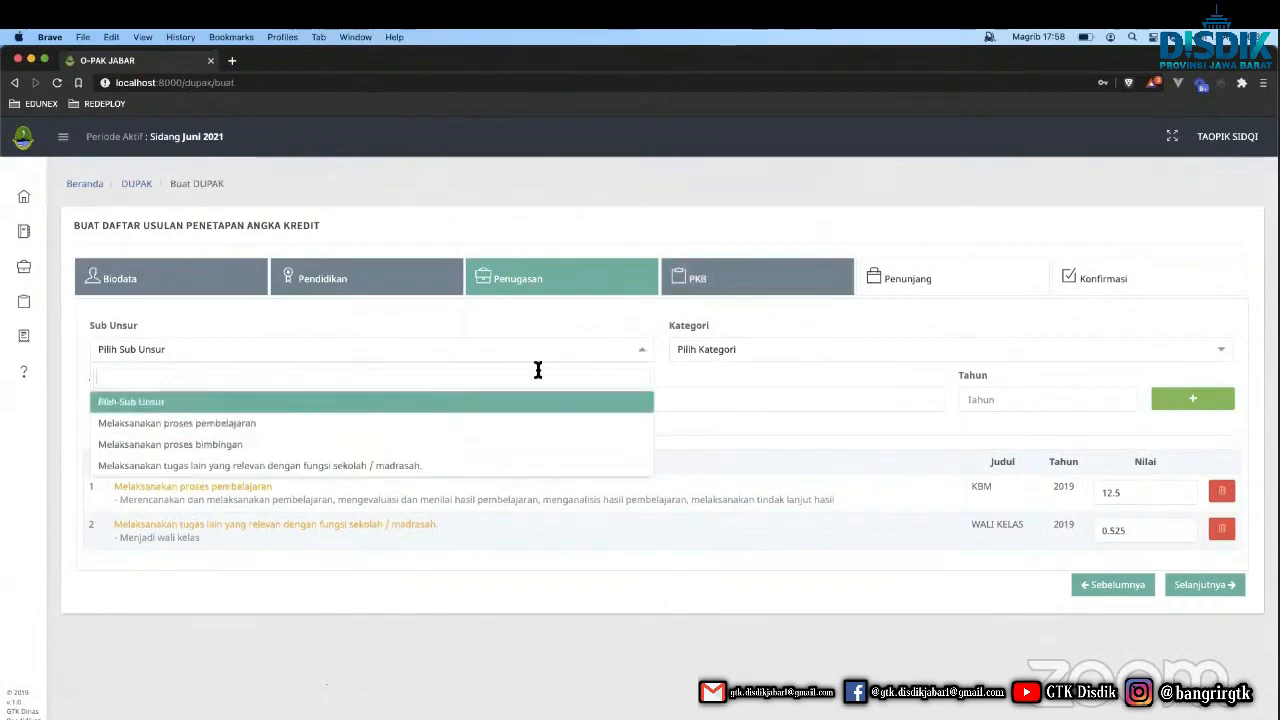
click(703, 327)
Switch to the PKB step and expand the Pengembangan Diri section.
click(731, 290)
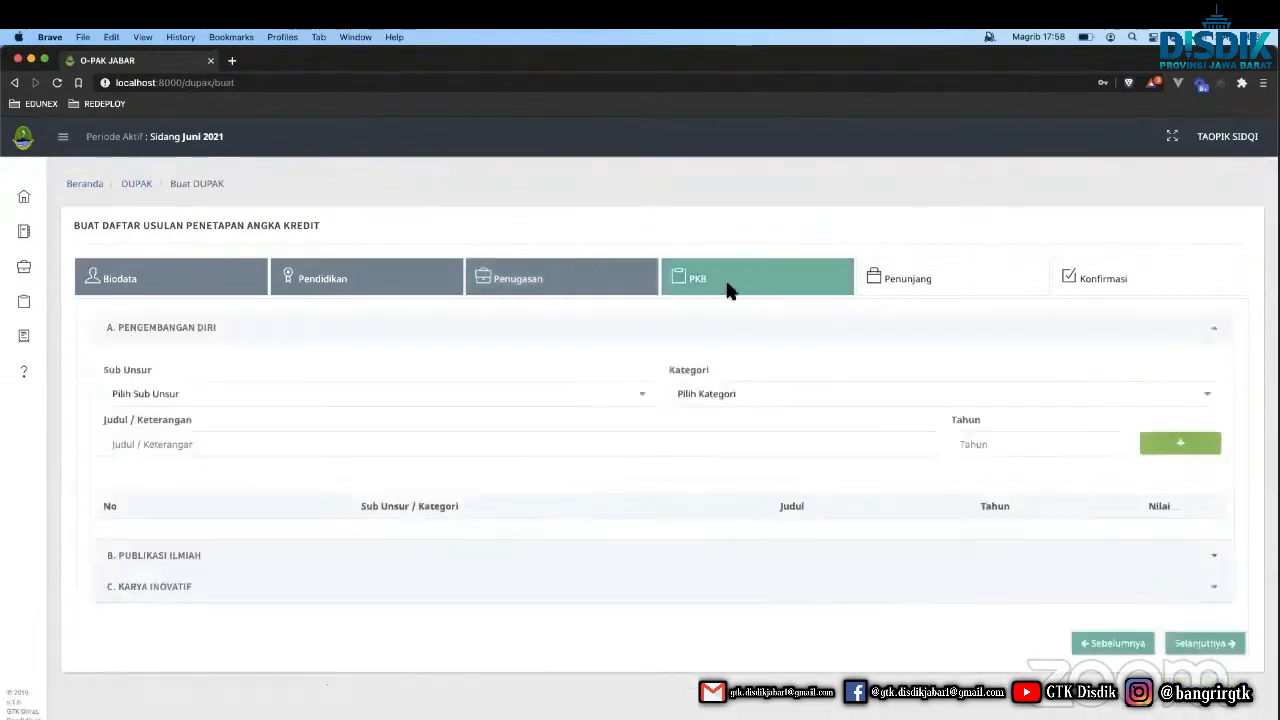
click(523, 331)
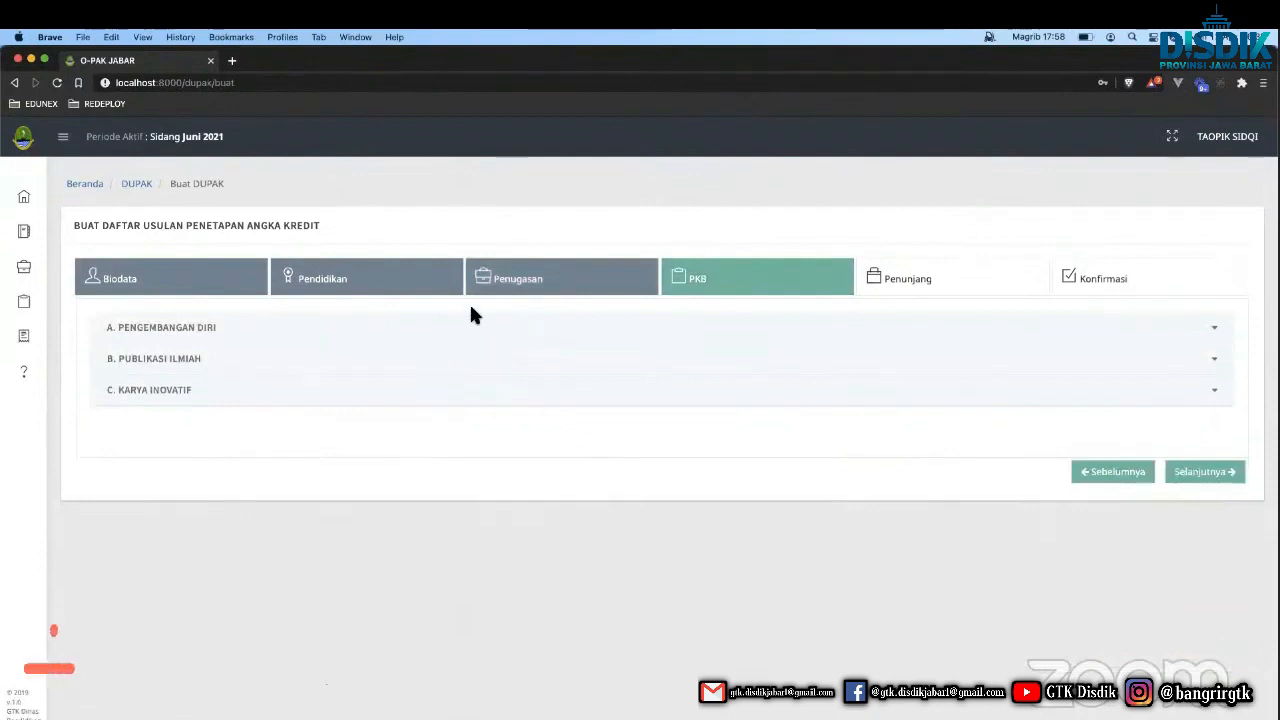
click(471, 330)
click(429, 399)
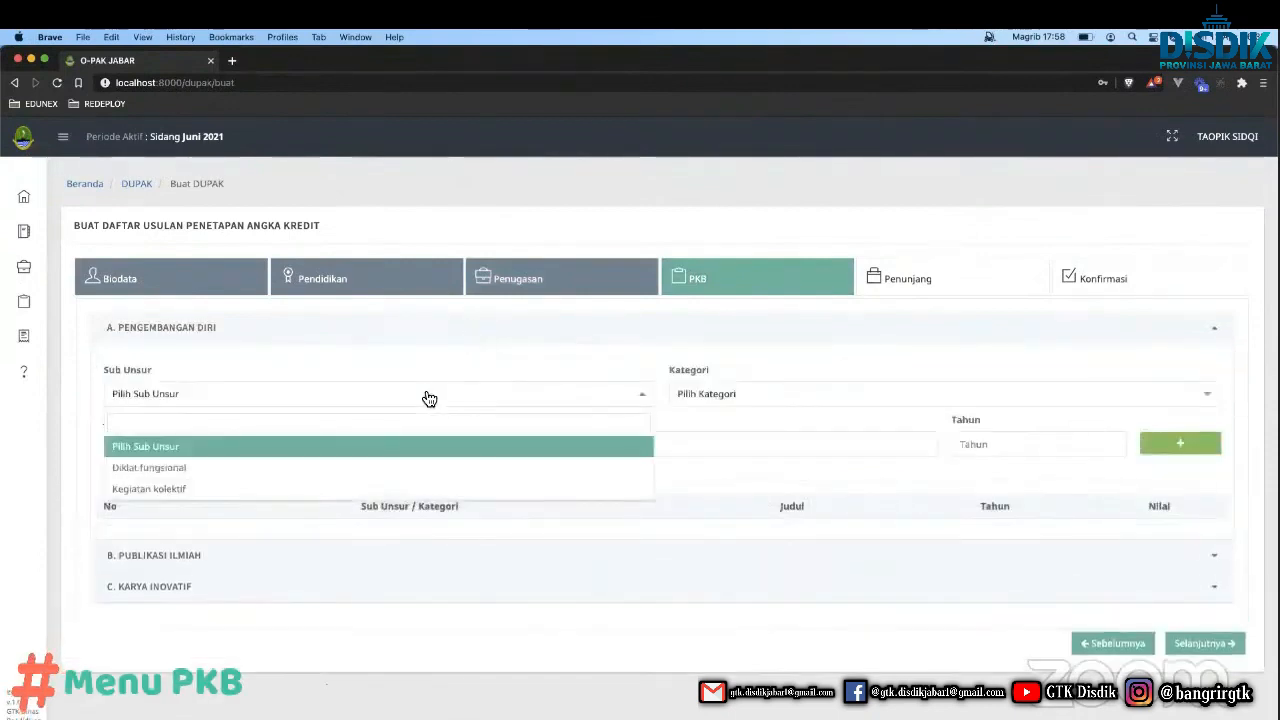
click(431, 360)
click(517, 289)
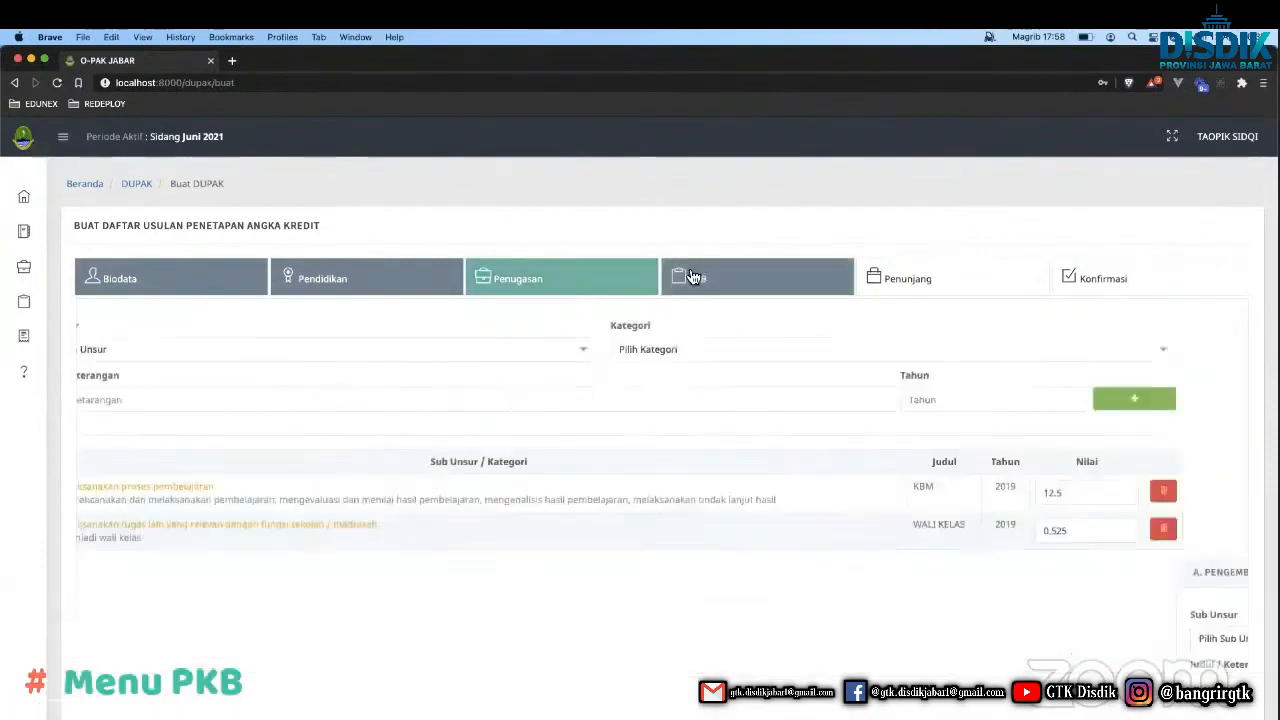
click(693, 277)
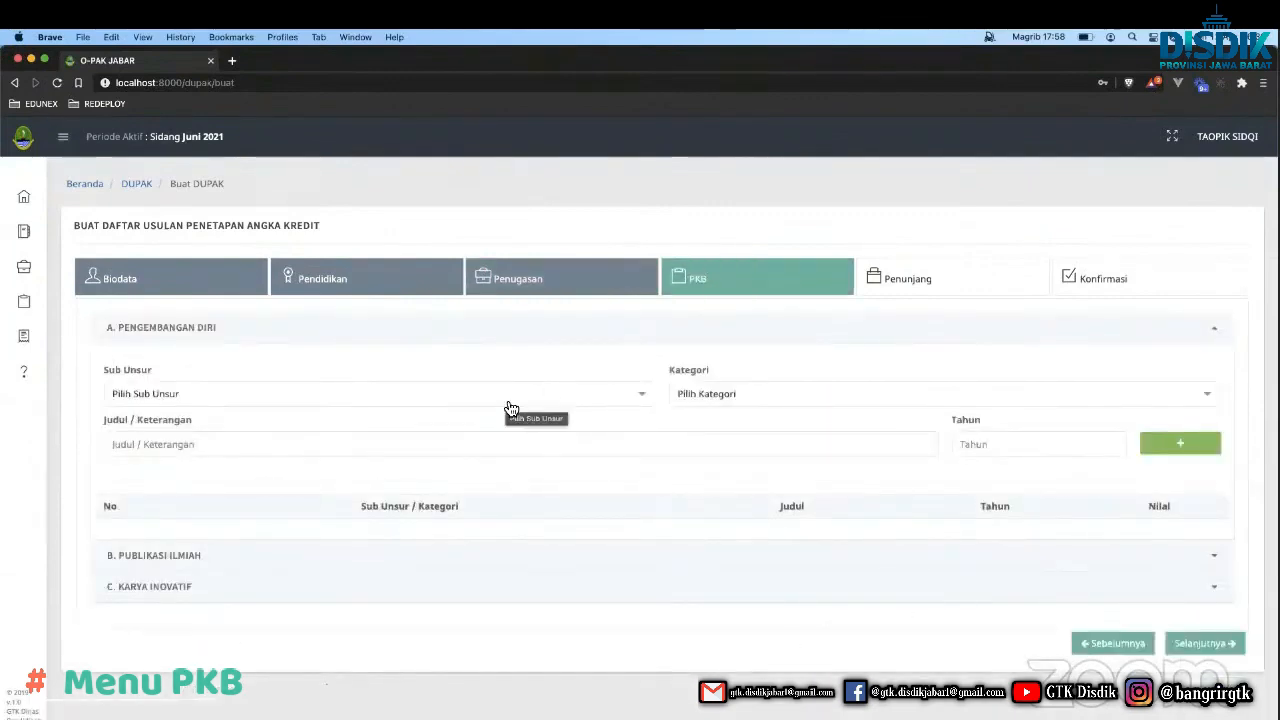
Add a Diklat fungsional entry 'DIKLAT TEKPEN', 30 s.d. 80 jam category, year 2019.
click(510, 409)
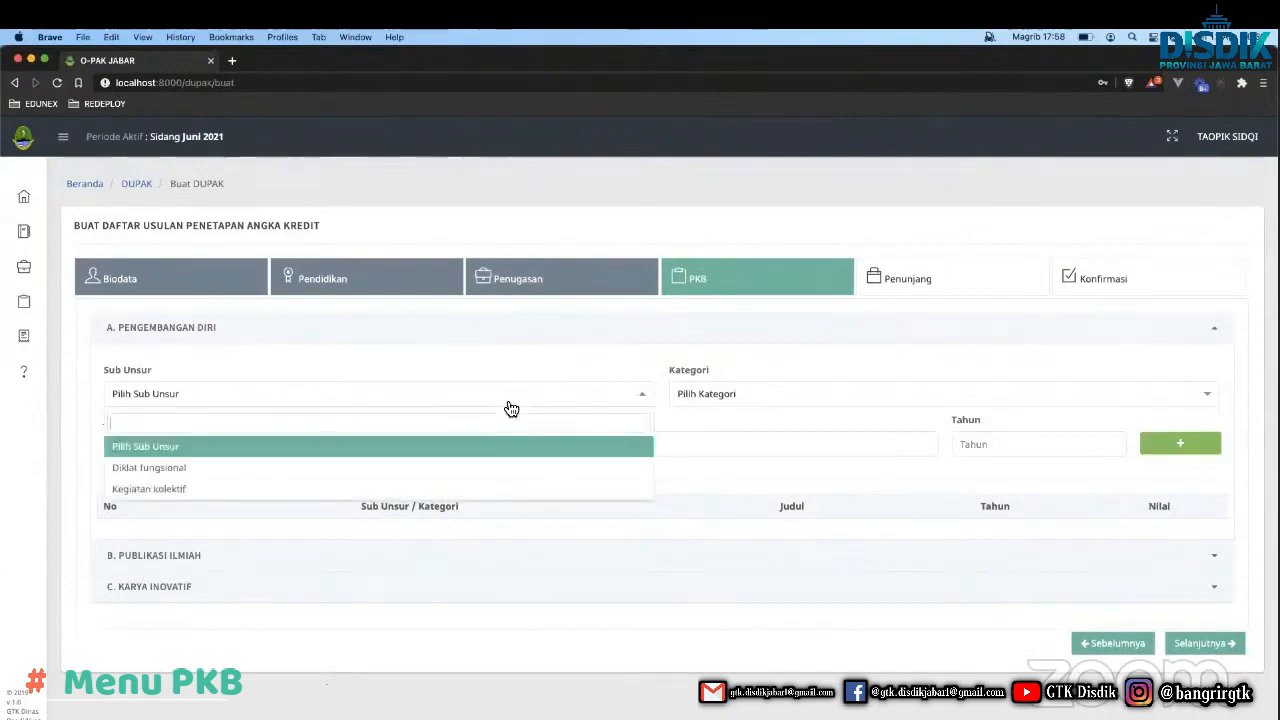
click(429, 472)
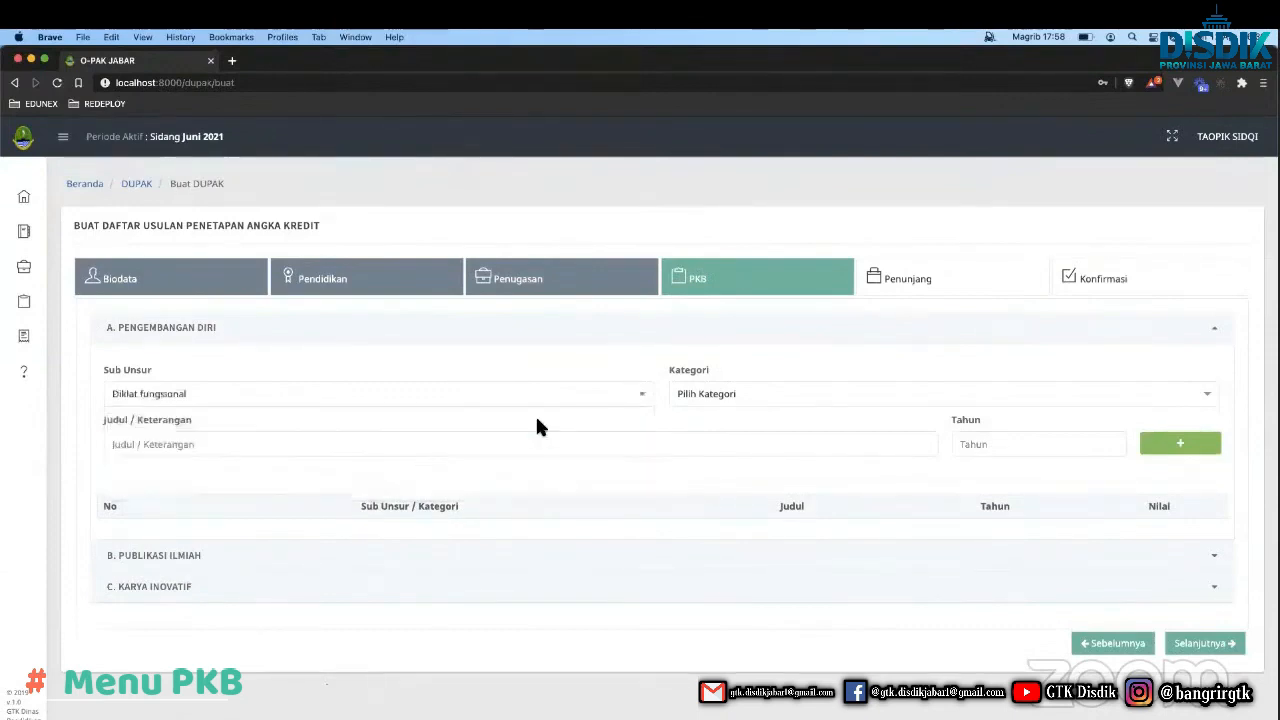
click(800, 400)
scroll(760, 530, down, 1)
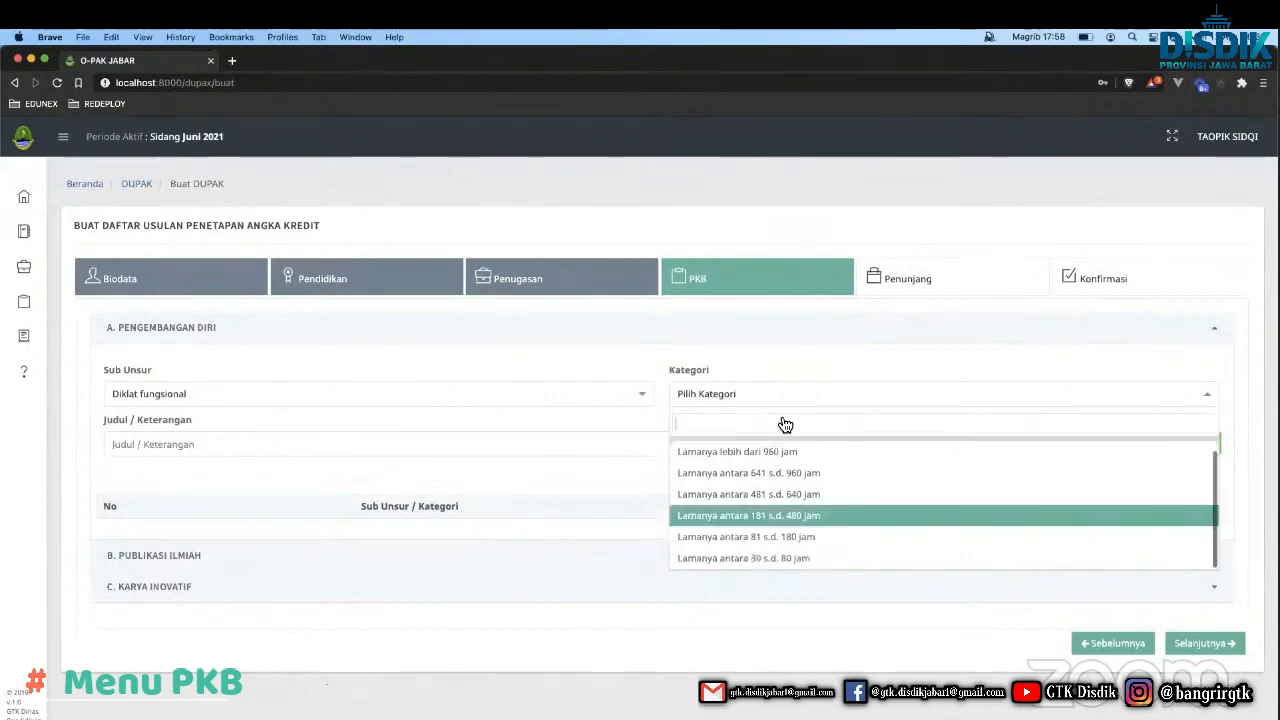
click(725, 560)
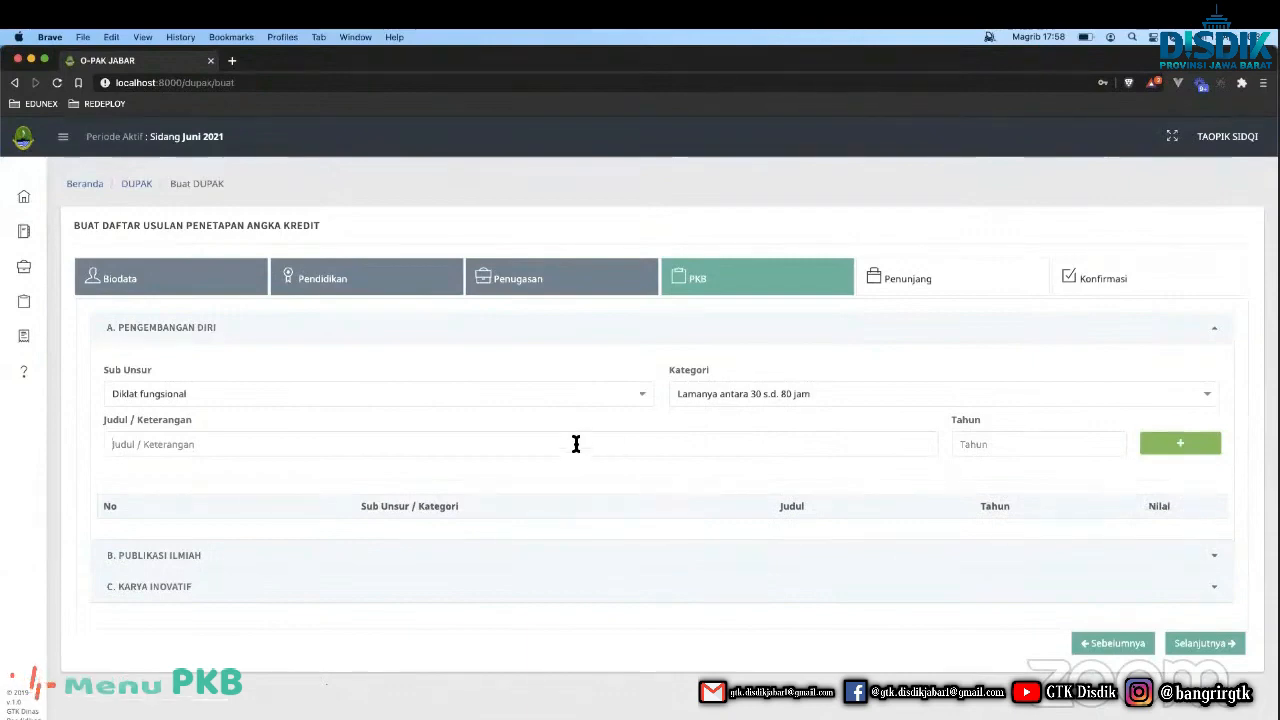
text(Di)
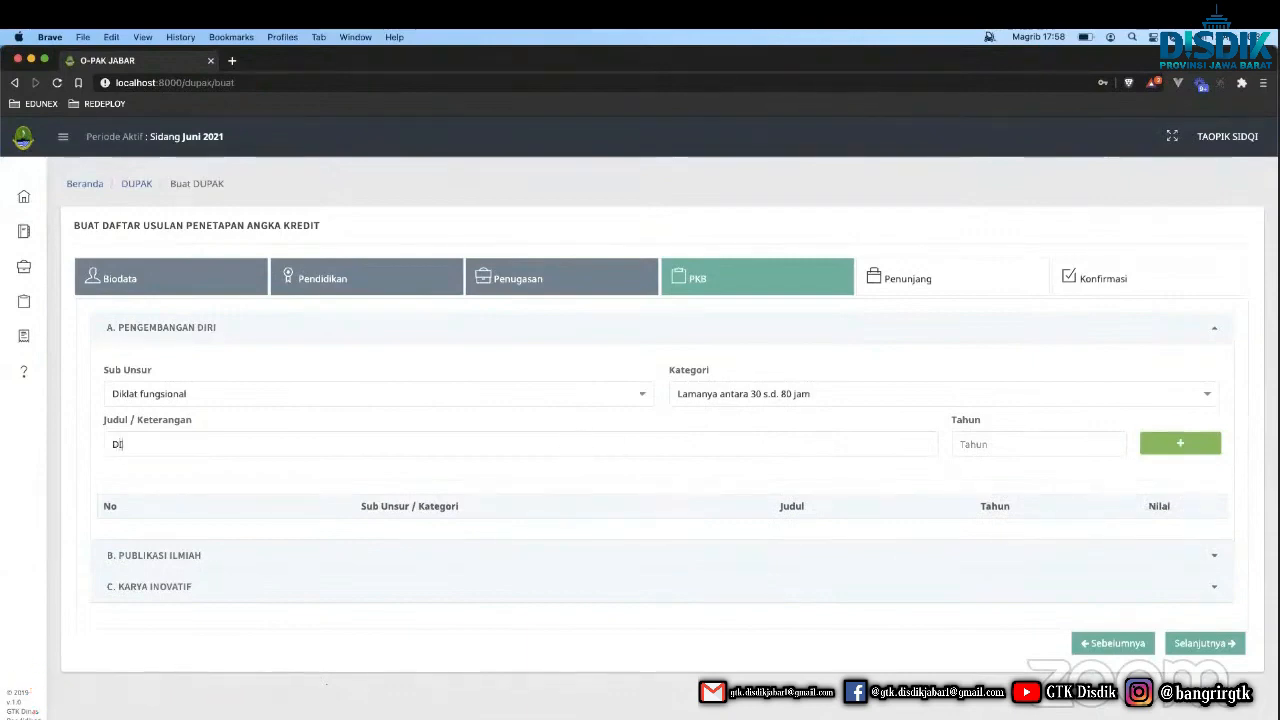
text(KLAT TEKPEN)
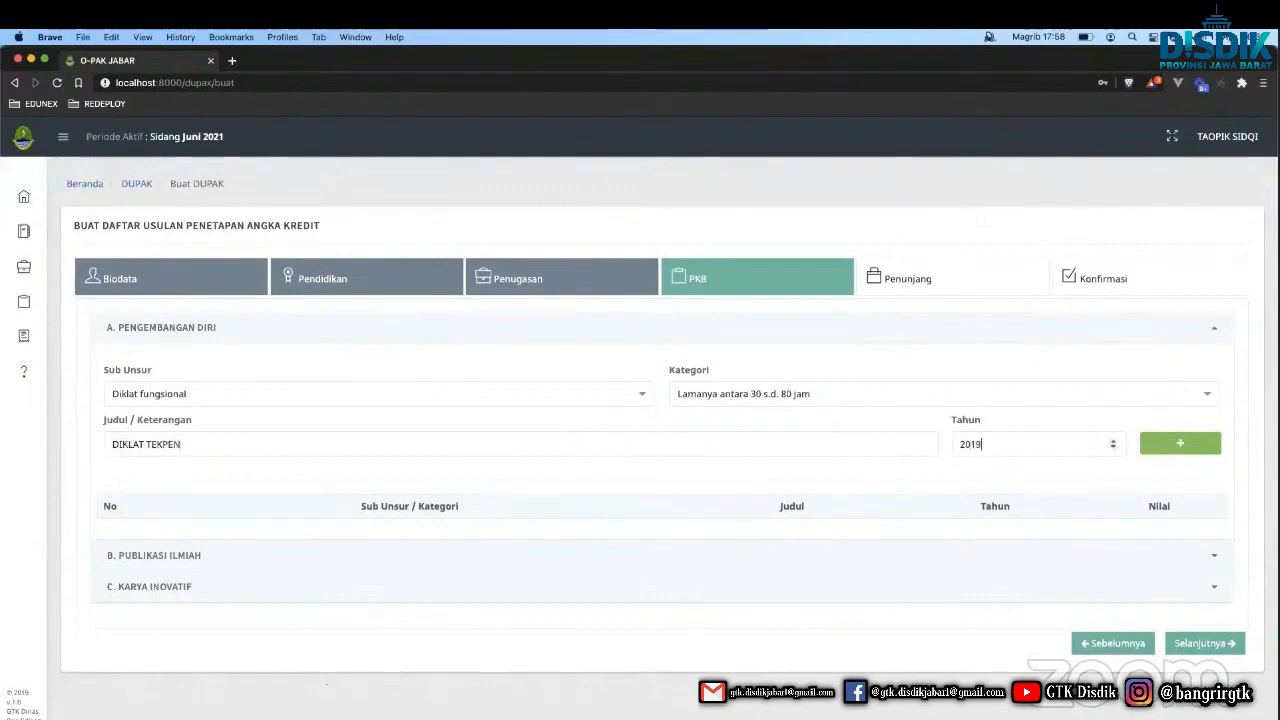
click(1172, 447)
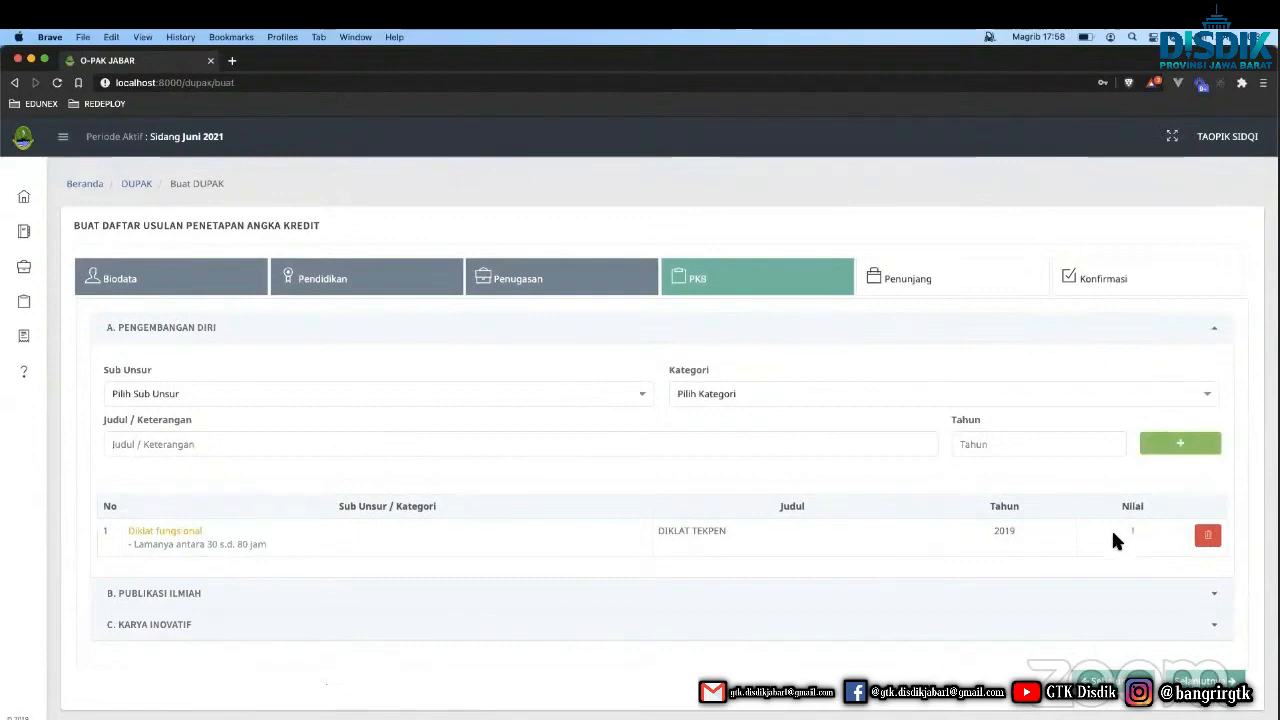
scroll(1110, 535, down, 1)
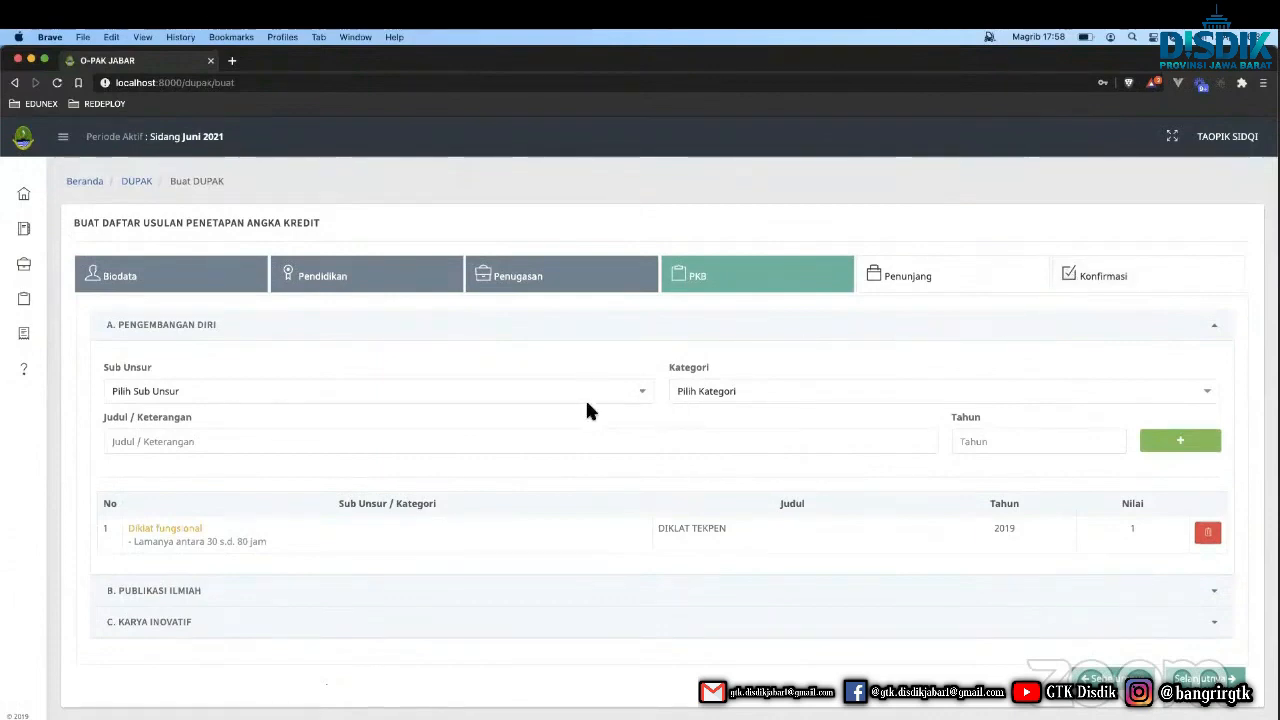
scroll(770, 550, down, 1)
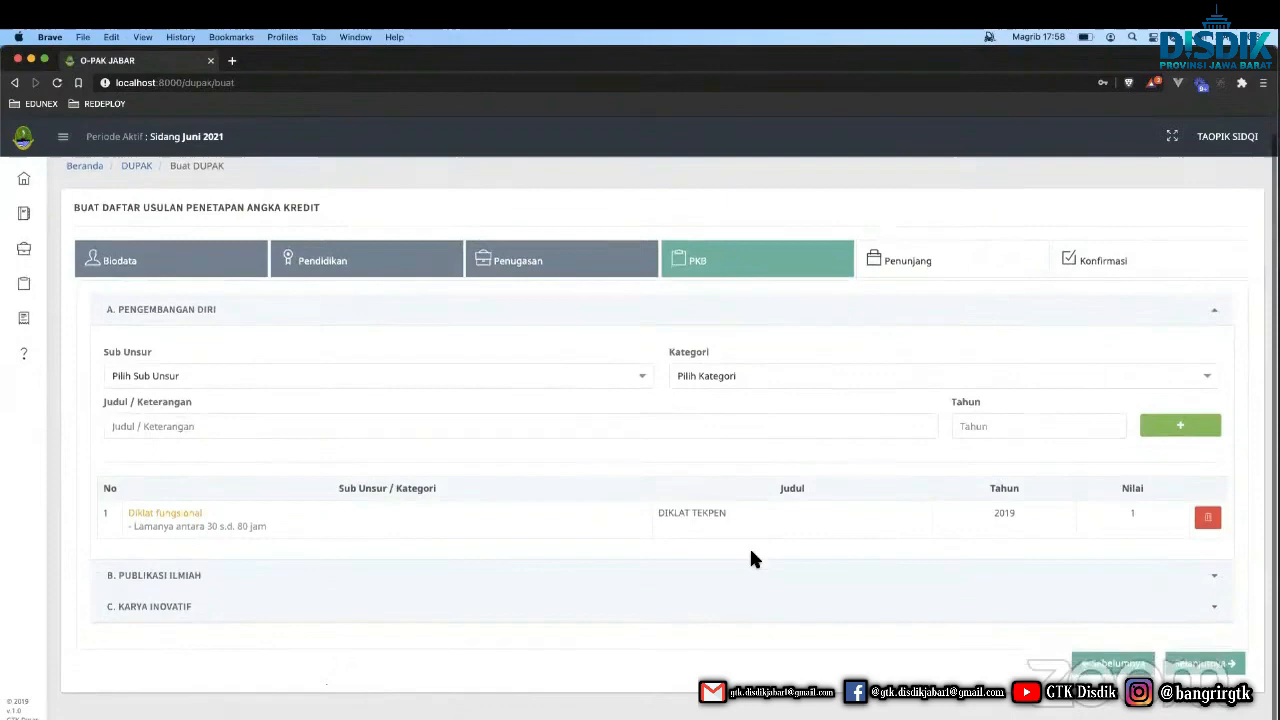
Add a Modul/diktat pembelajaran entry 'MODUL', provincial-level category, 2018, under Publikasi Ilmiah.
click(663, 577)
click(575, 430)
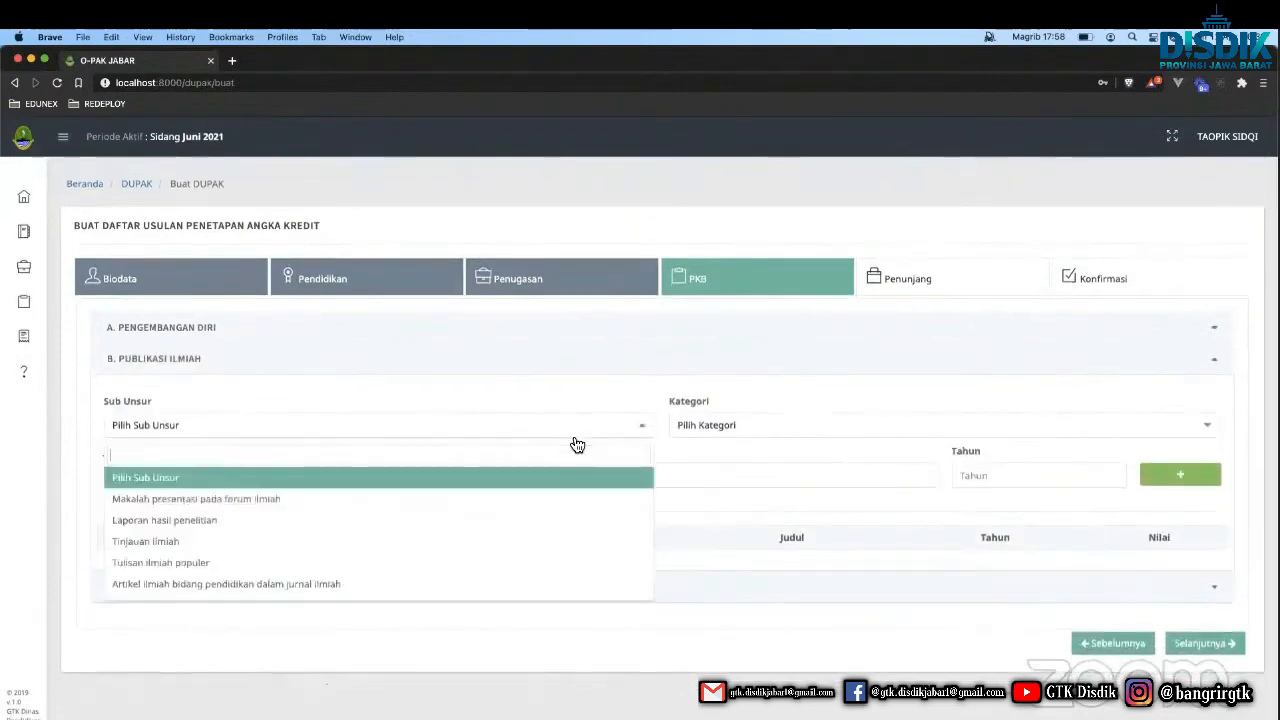
scroll(479, 509, down, 5)
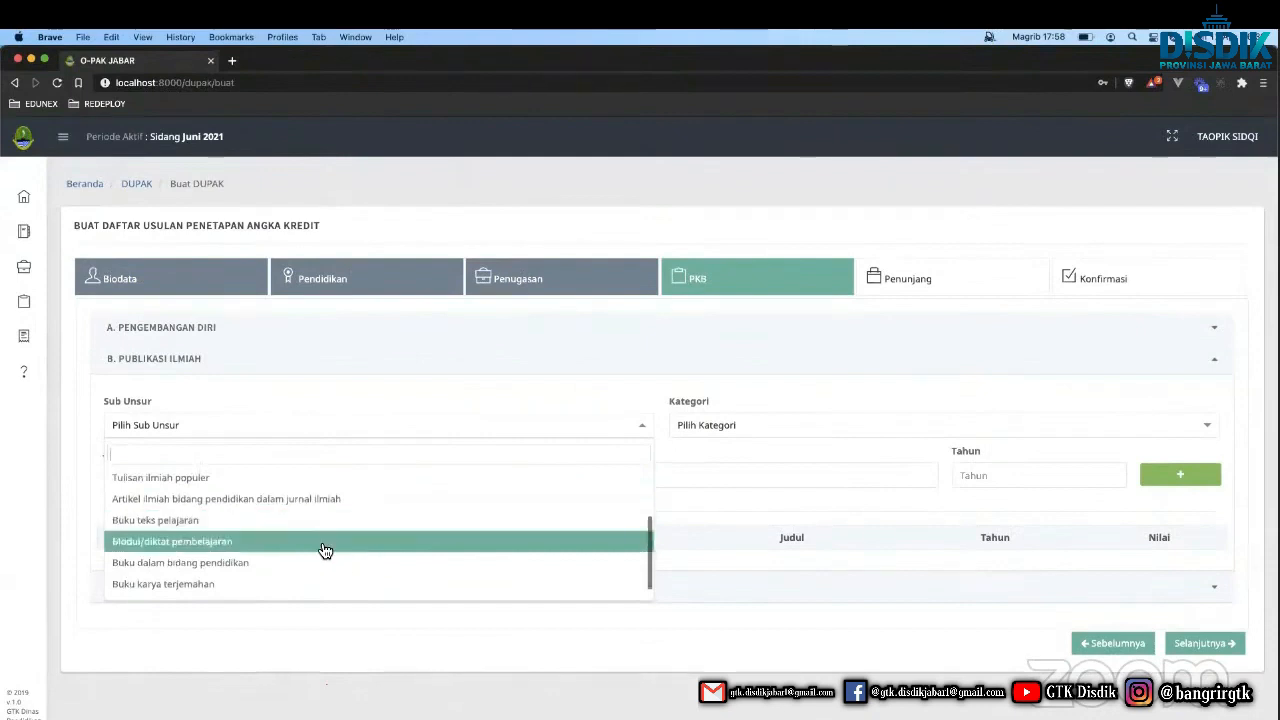
click(320, 547)
click(782, 427)
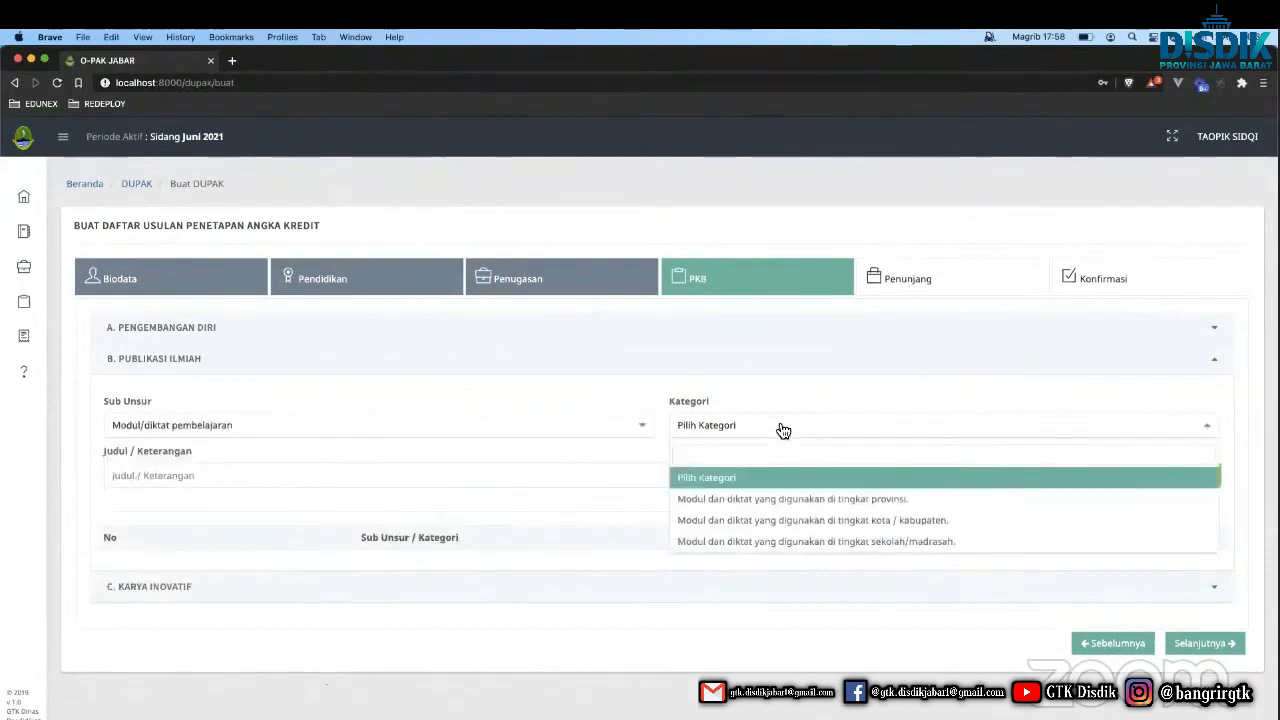
click(745, 499)
click(656, 472)
text(M)
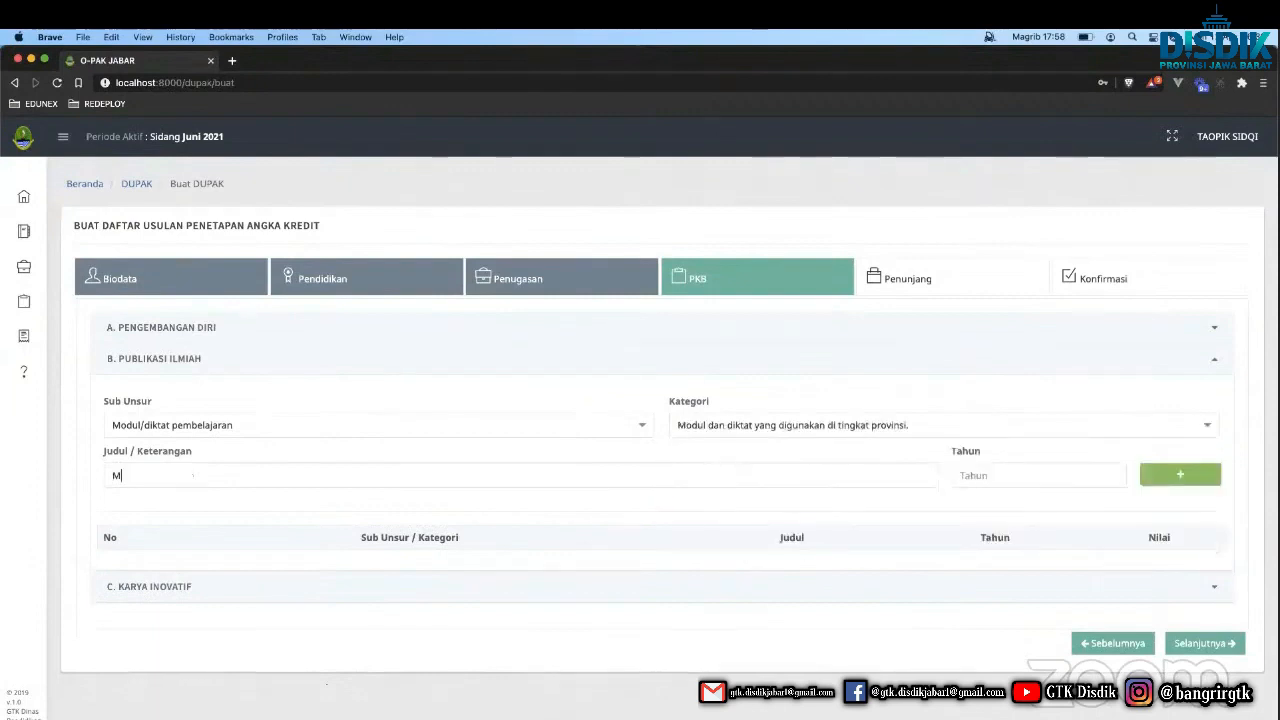
text(ODUL)
key(Tab)
text(2)
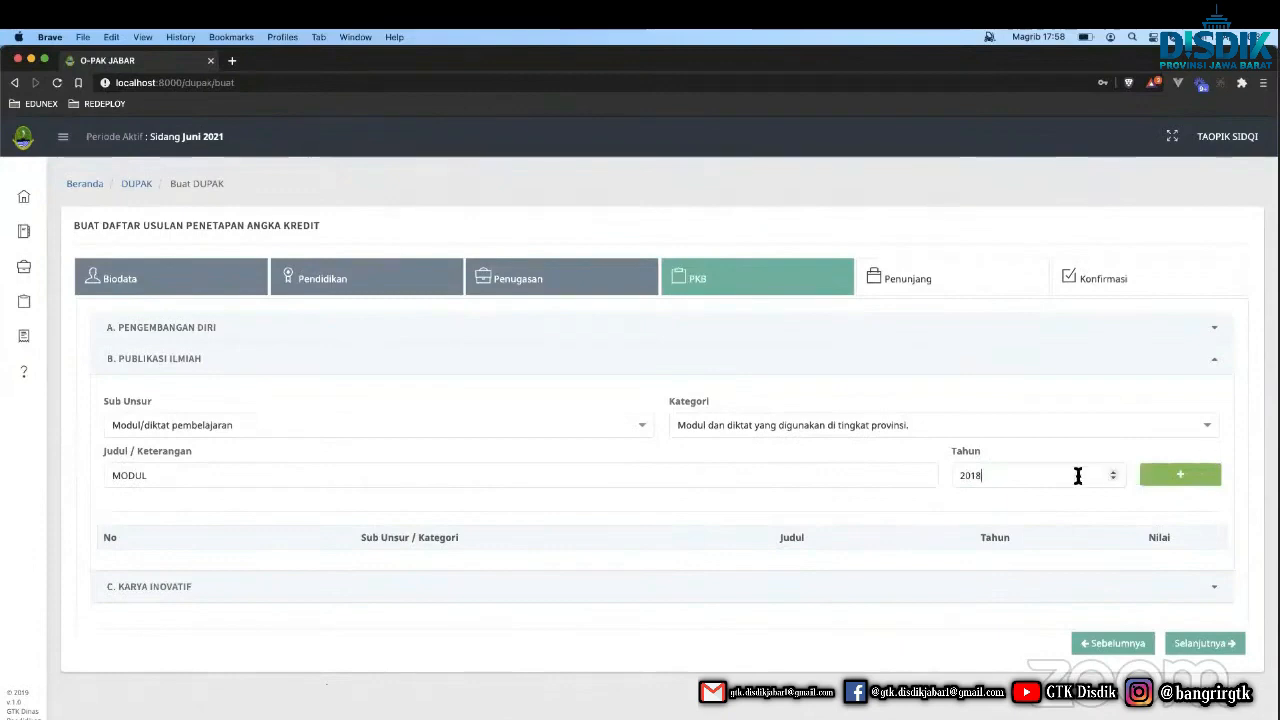
click(1193, 490)
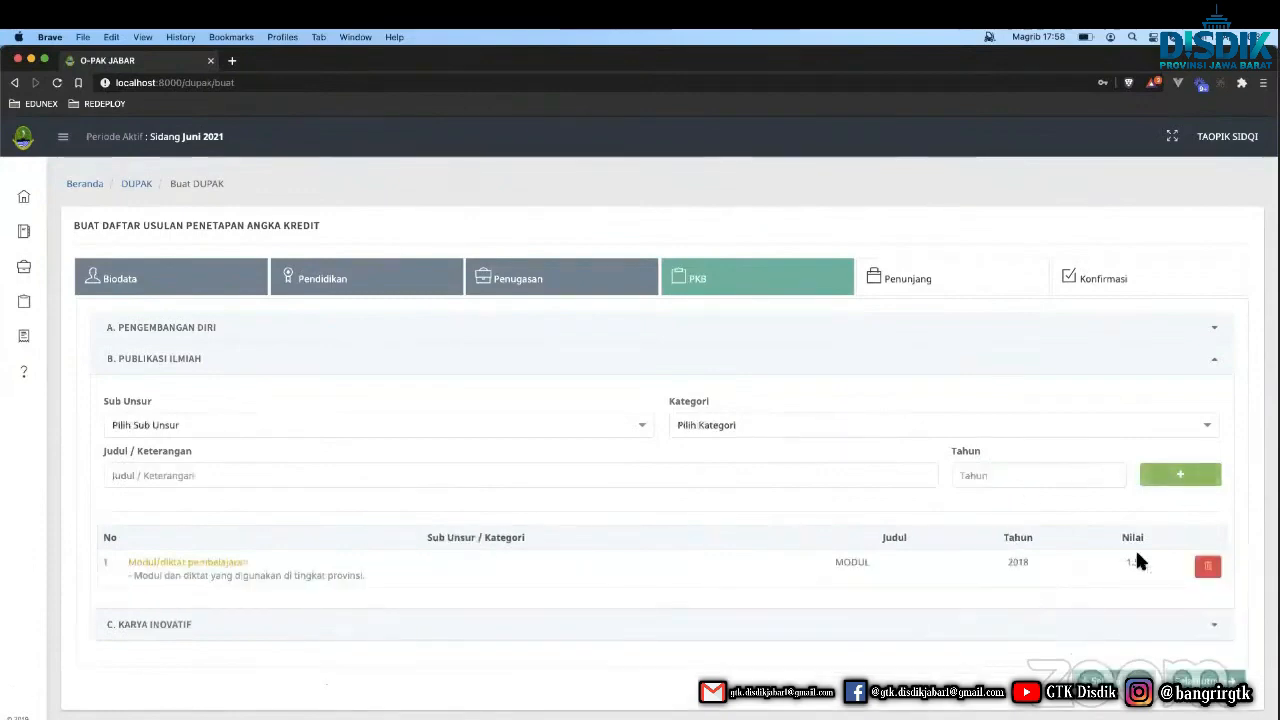
Add 'ALAT PRAKTIKUM' (Alat praktikum, Kategori sederhana, 2019) under Karya Inovatif, then advance to Penunjang.
click(1080, 626)
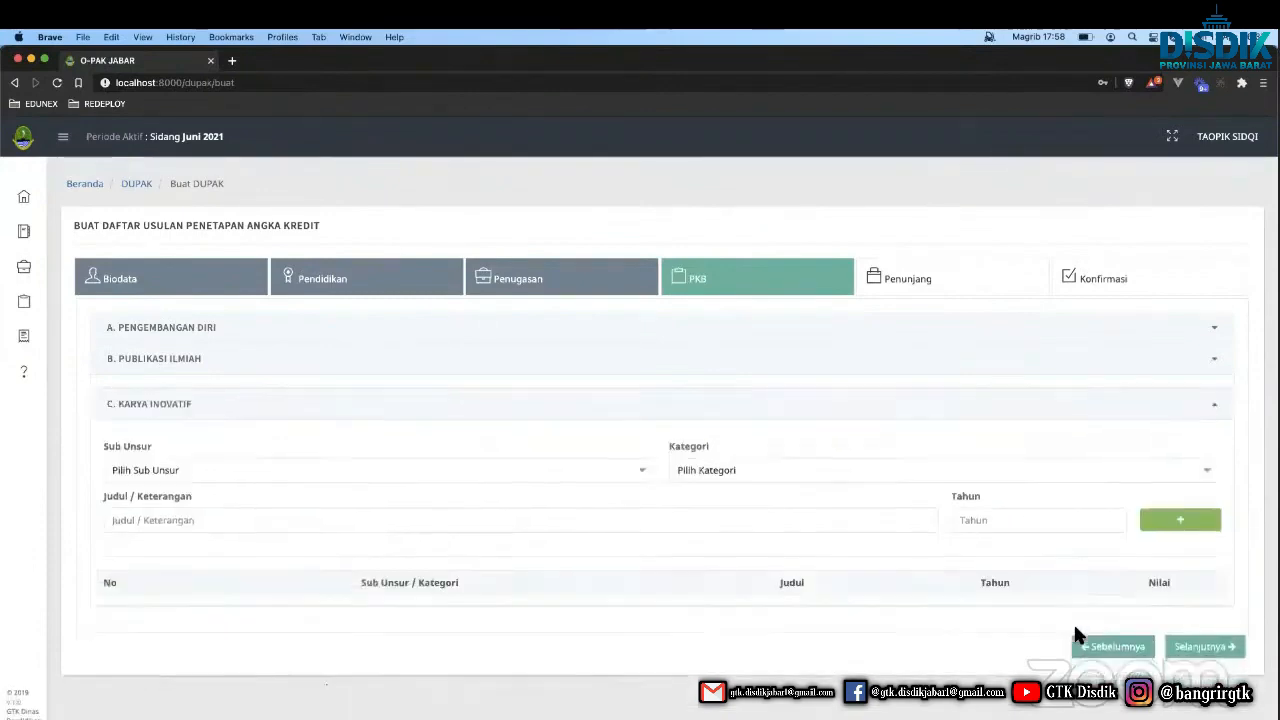
click(410, 457)
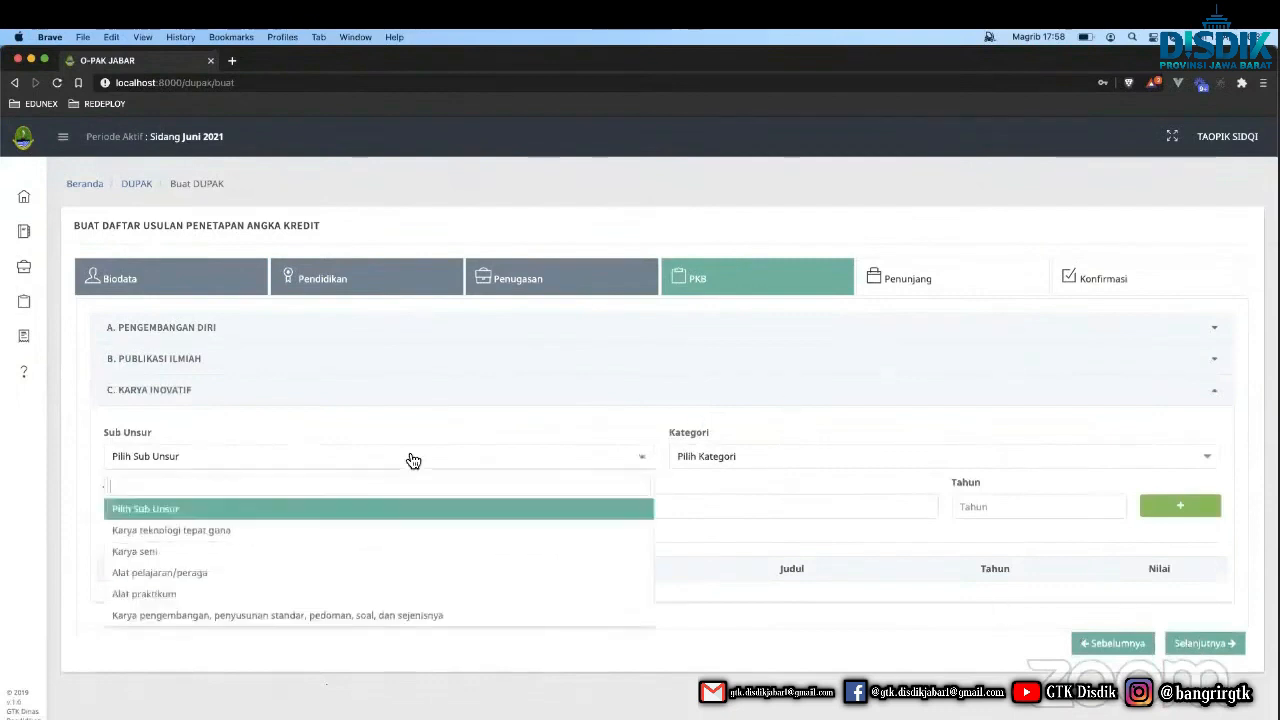
click(260, 591)
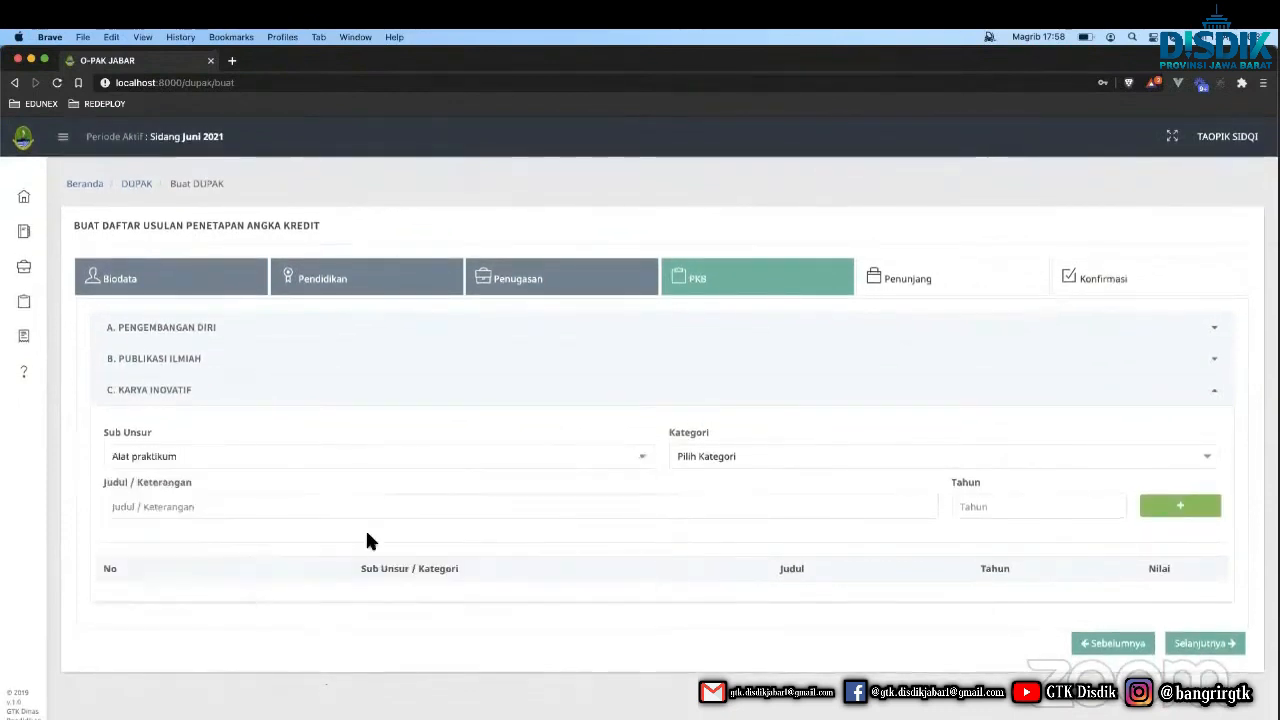
click(683, 460)
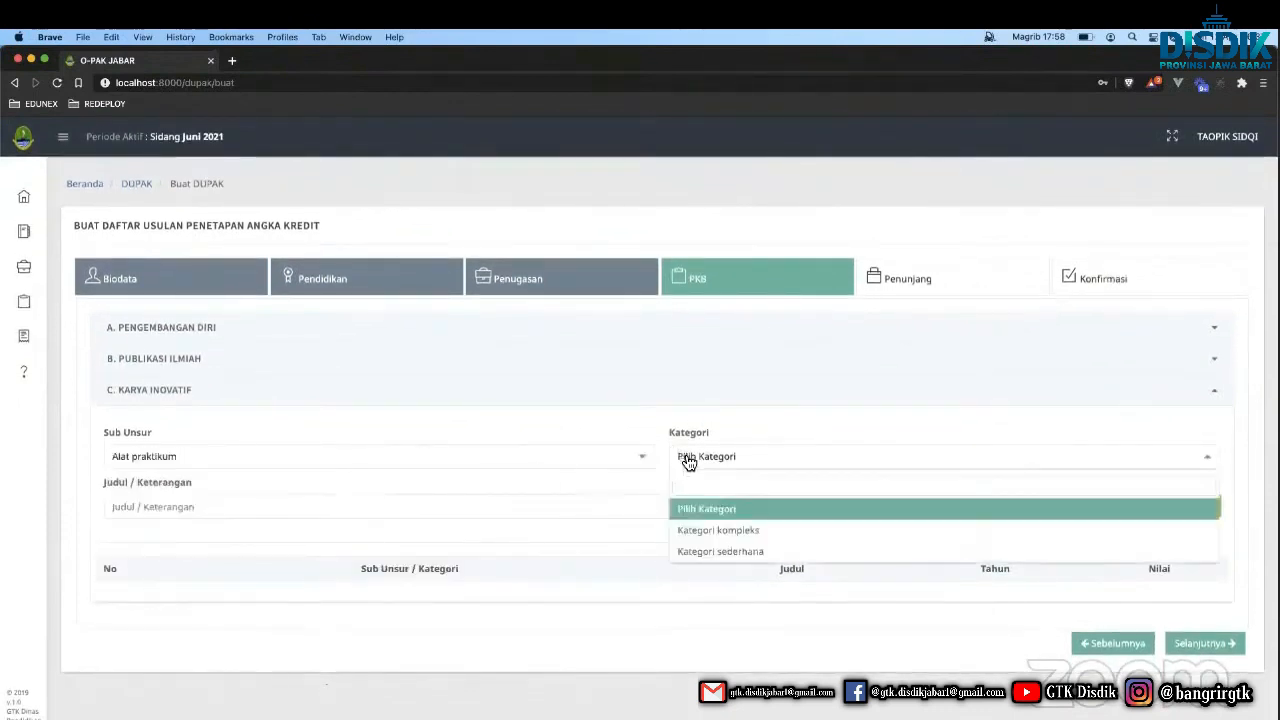
click(720, 551)
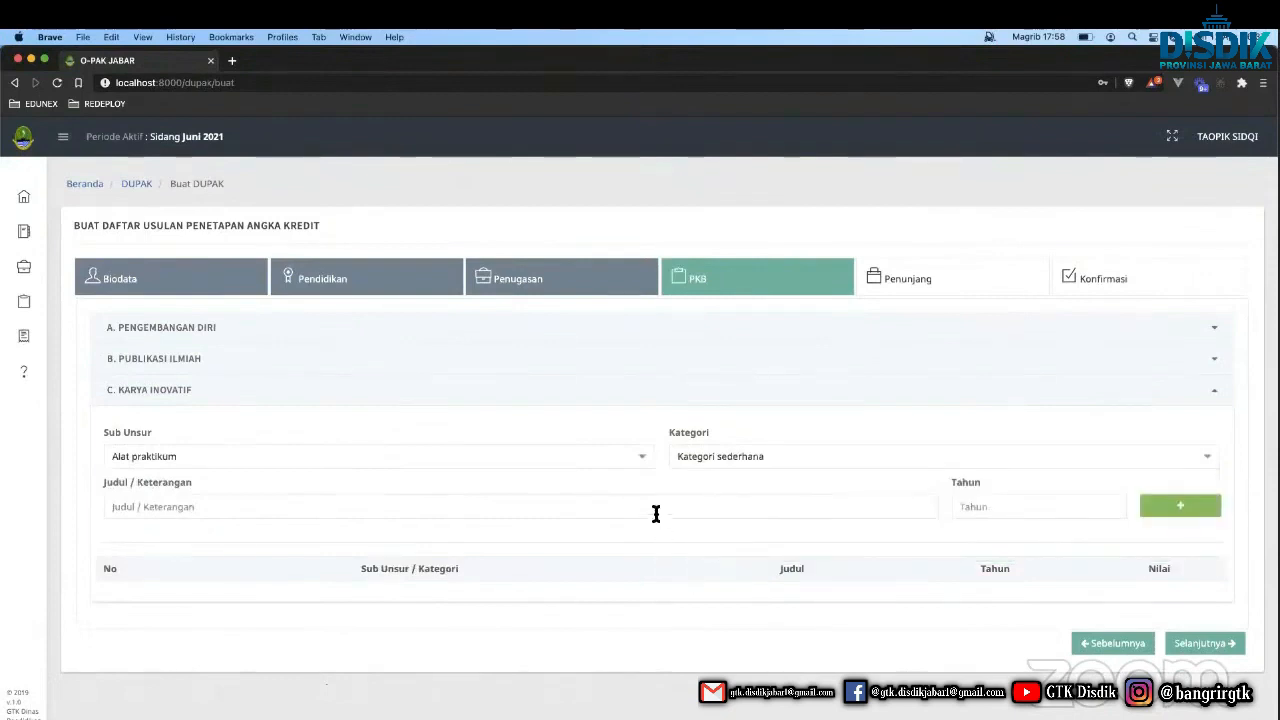
text(ALAT PRAKTIKUM)
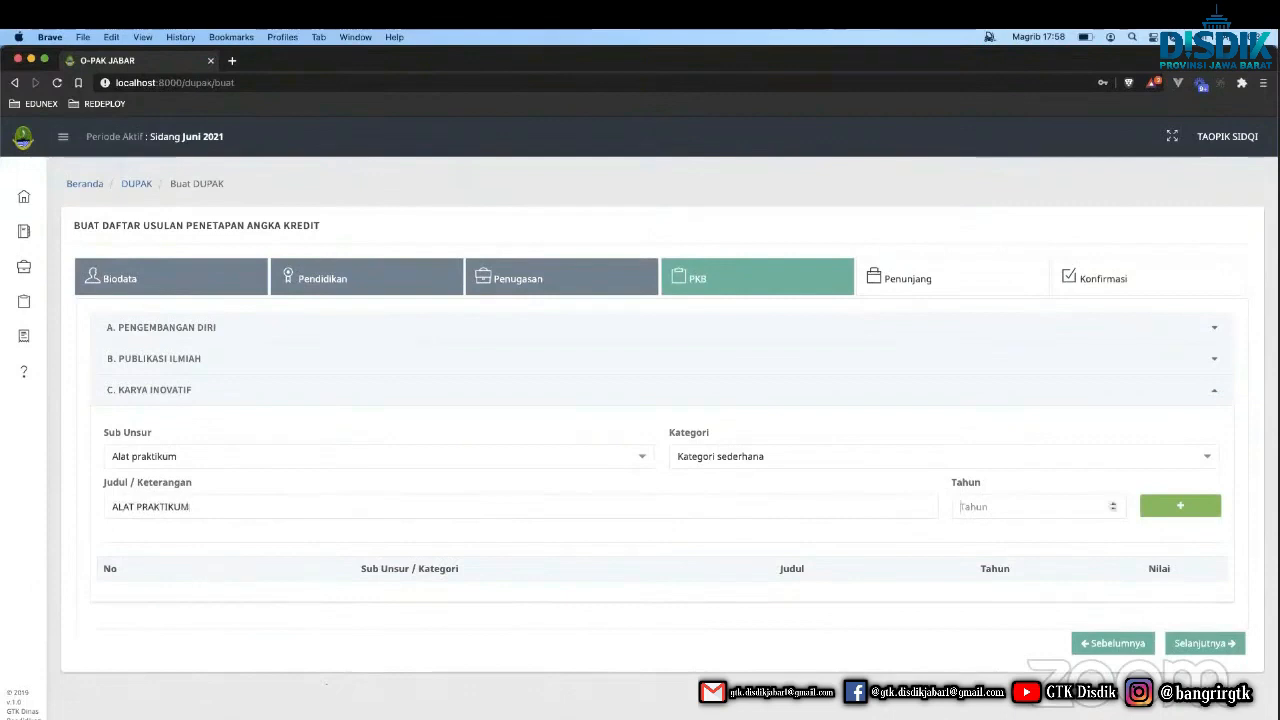
text(2018)
click(1178, 510)
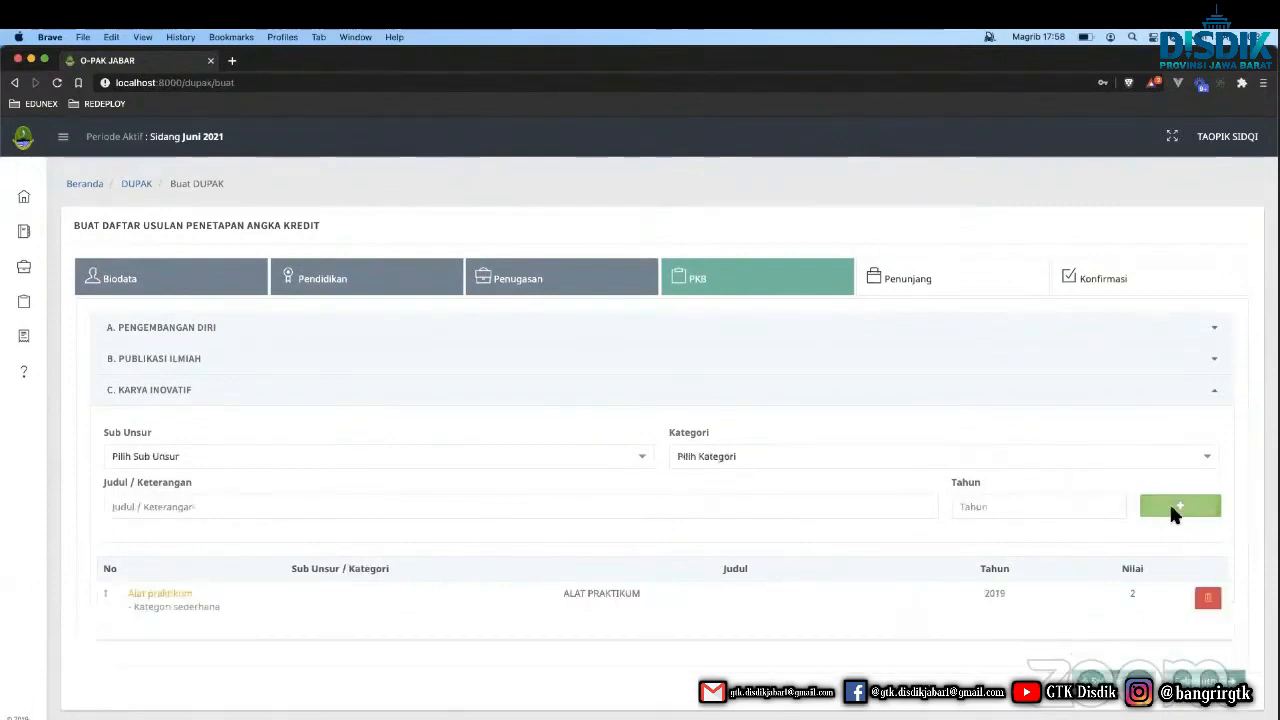
click(1188, 678)
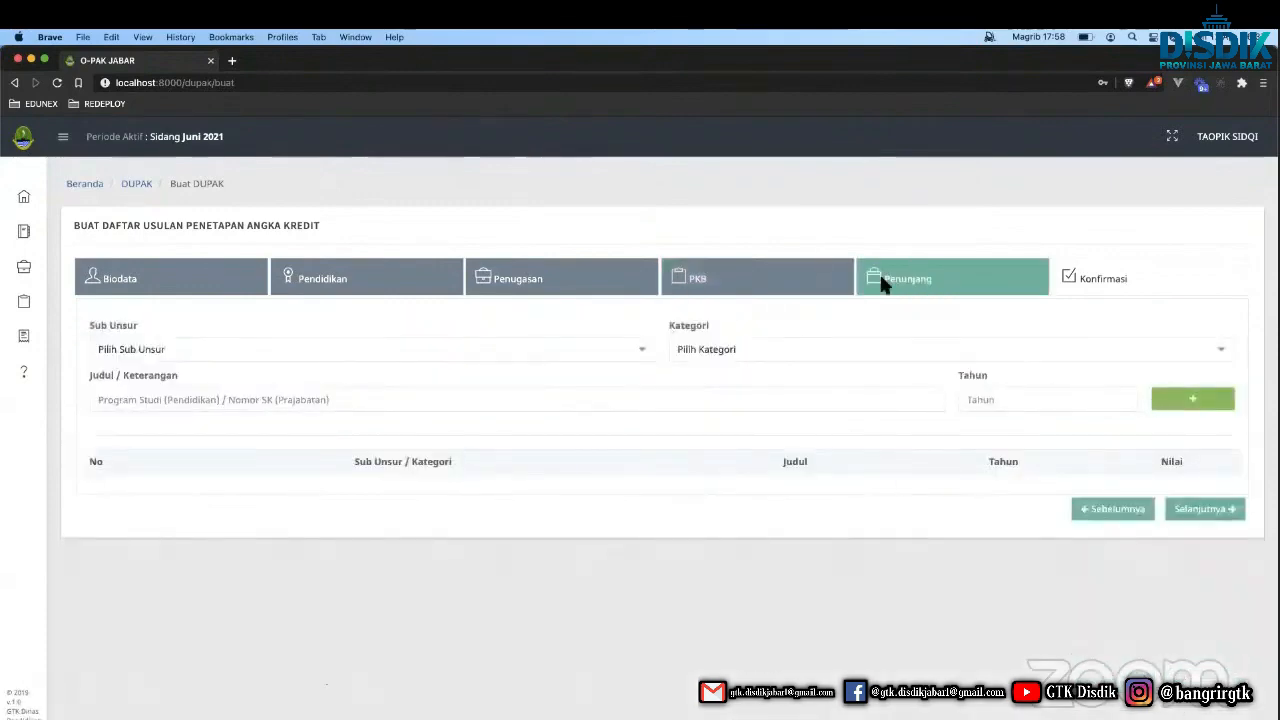
Add 'PENGHARGAAN' (Perolehan penghargaan, 10-year Satya Lancana, 2019), then proceed to Konfirmasi.
click(532, 355)
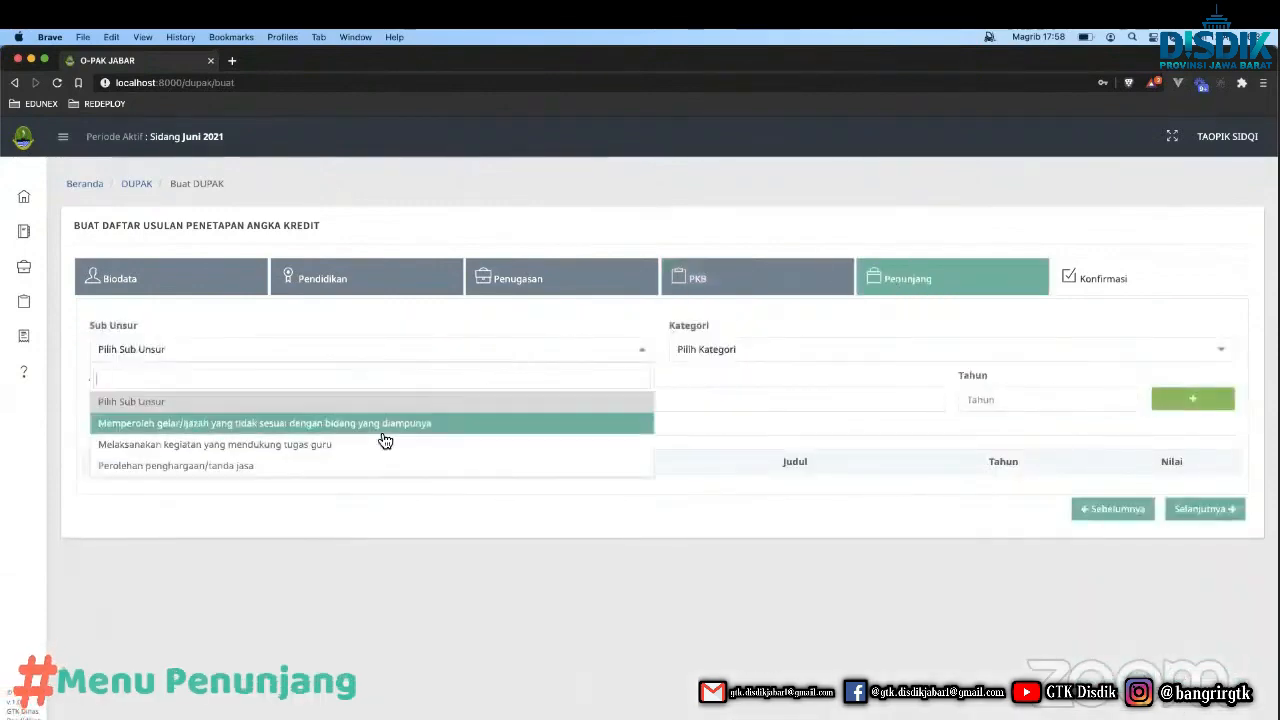
click(333, 465)
click(760, 357)
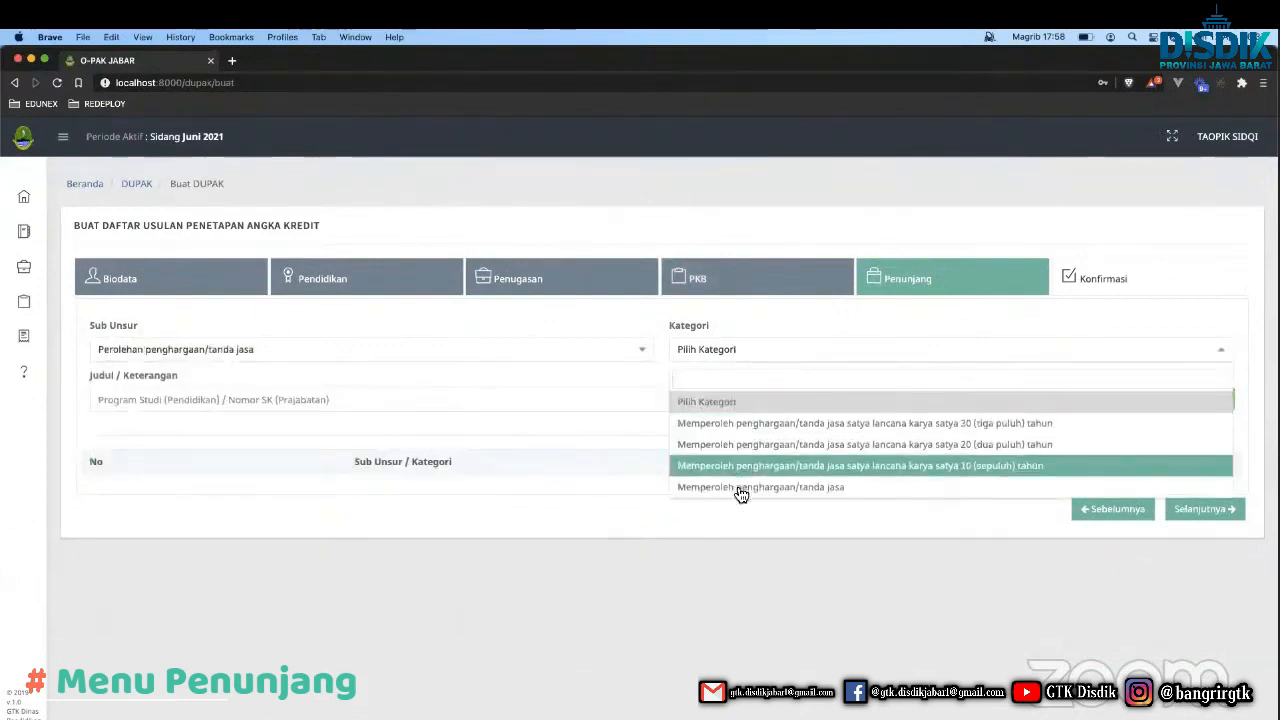
click(762, 465)
text(PENG)
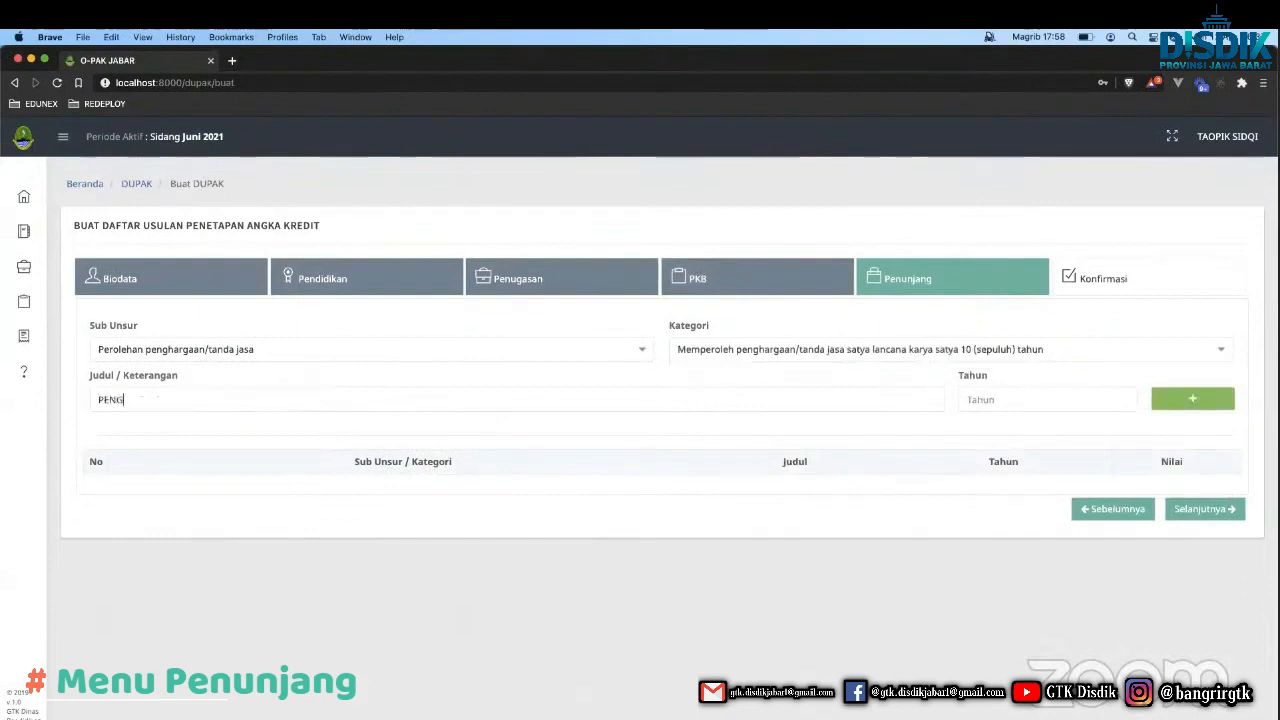
text(HARG)
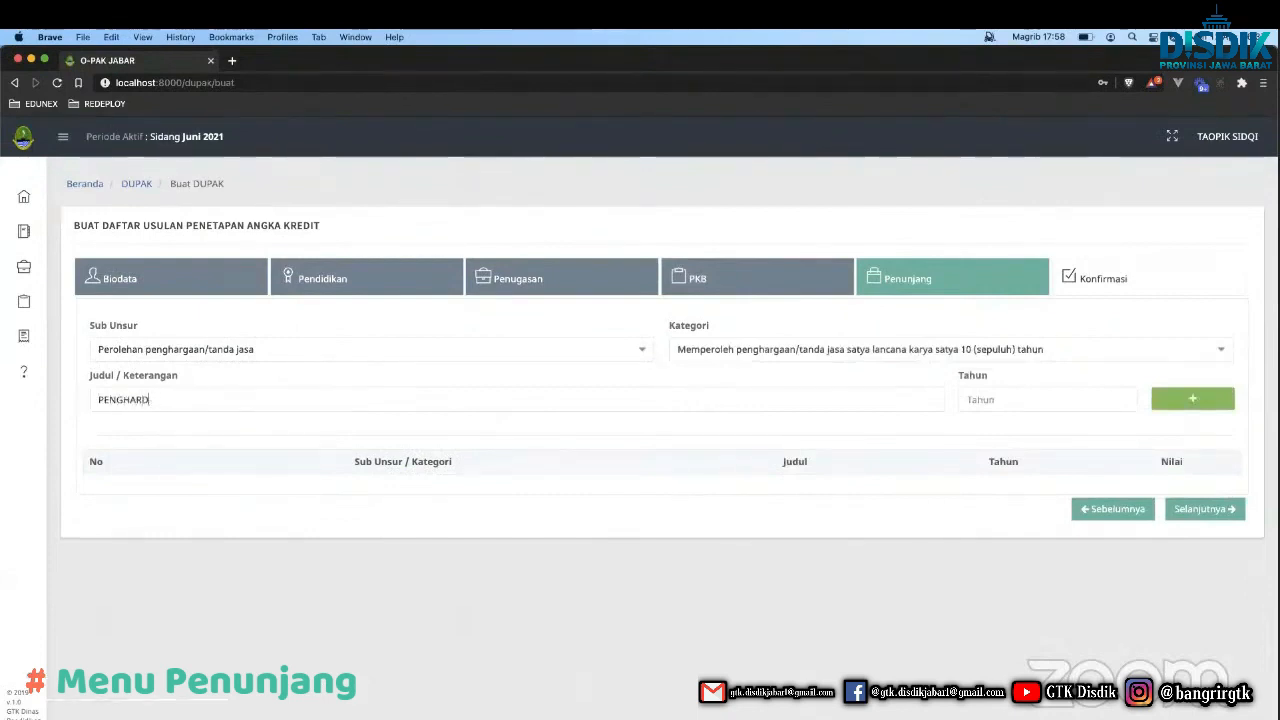
text(AAAN)
key(Tab)
text(20)
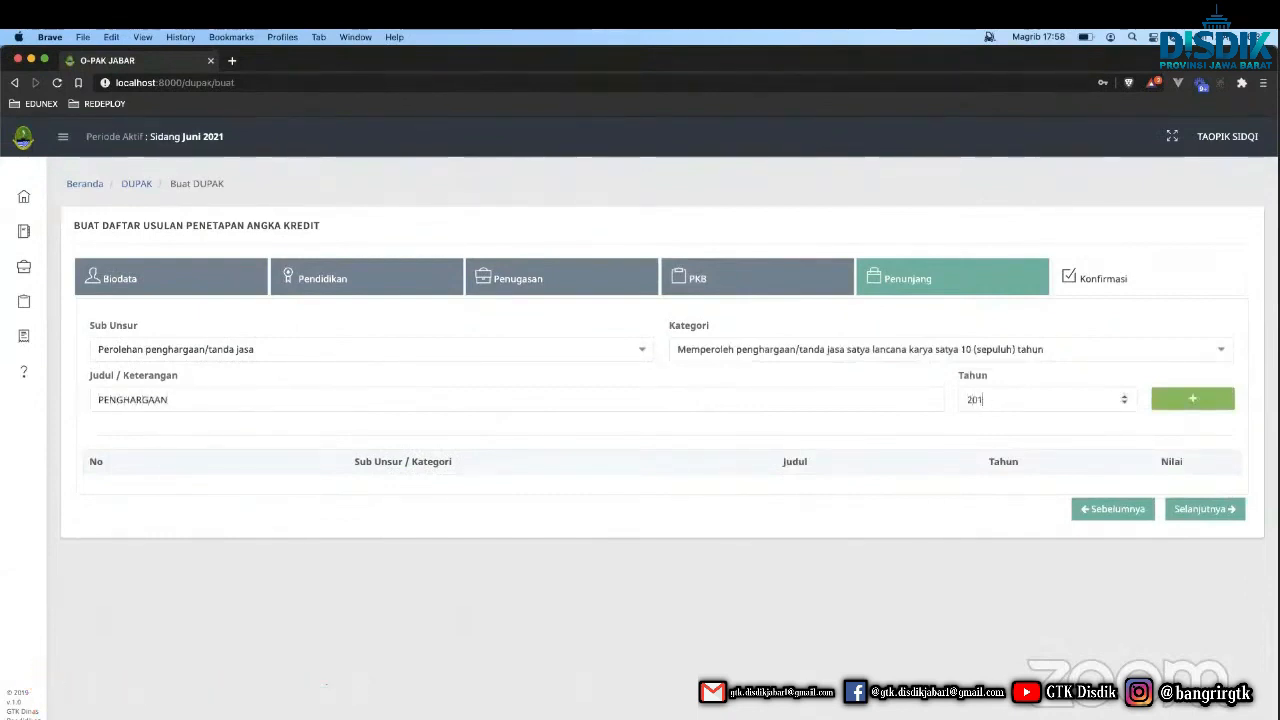
text(19)
click(1192, 399)
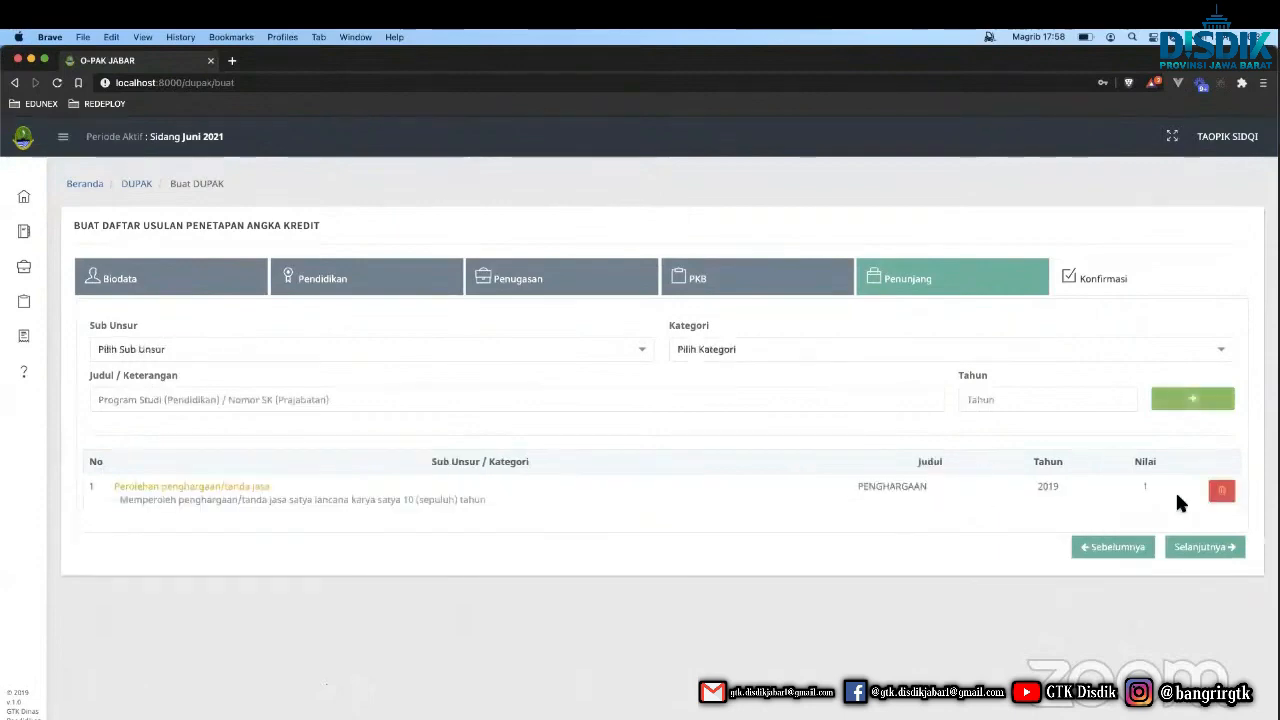
click(1186, 551)
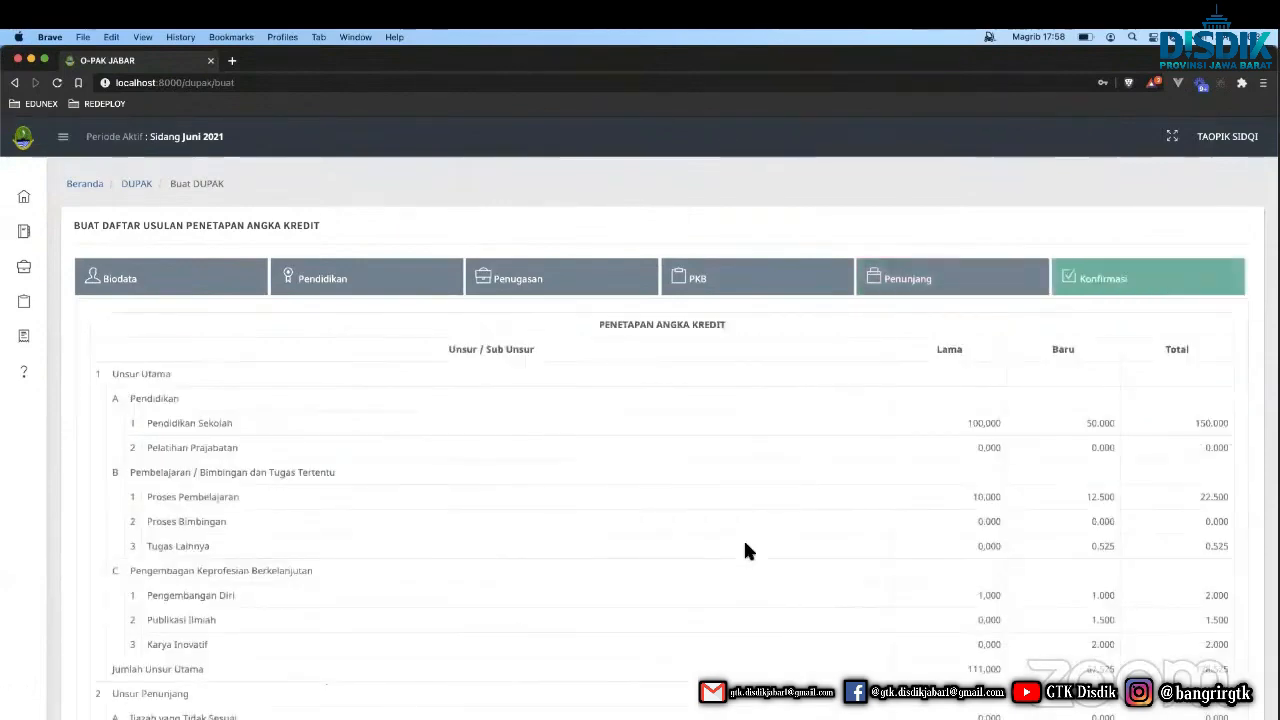
scroll(745, 550, down, 5)
scroll(743, 551, up, 4)
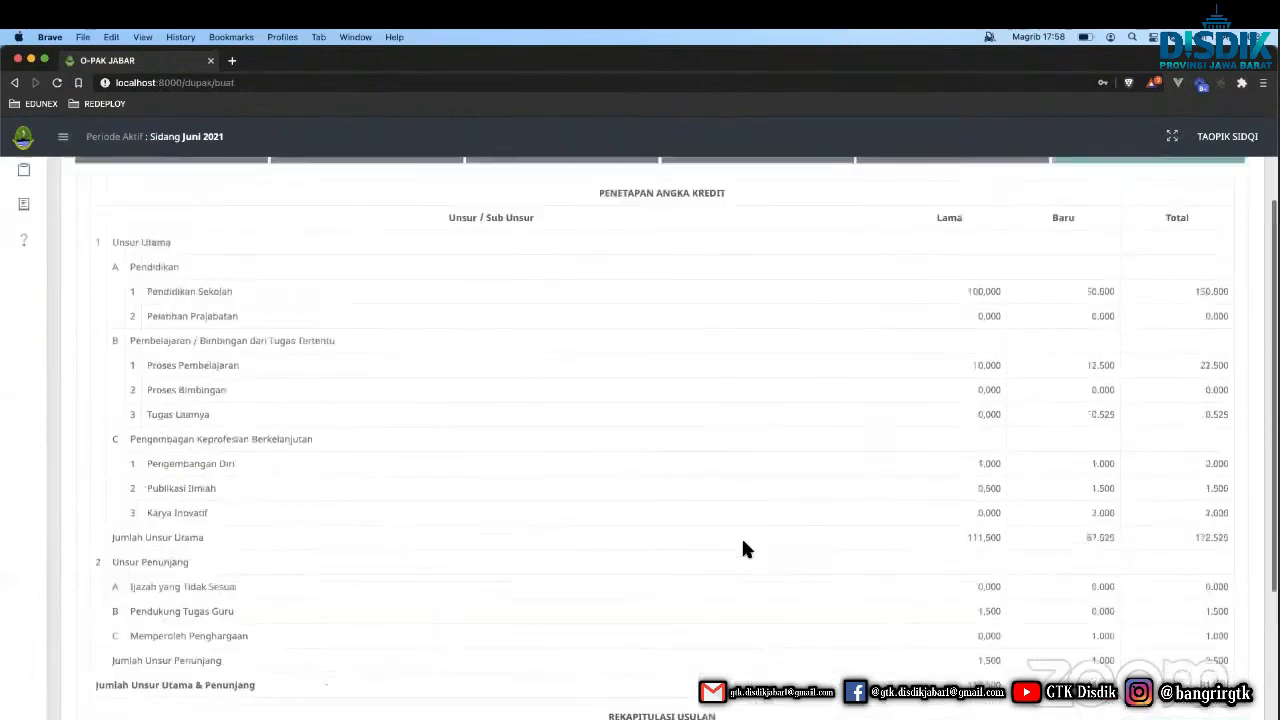
scroll(925, 382, down, 1)
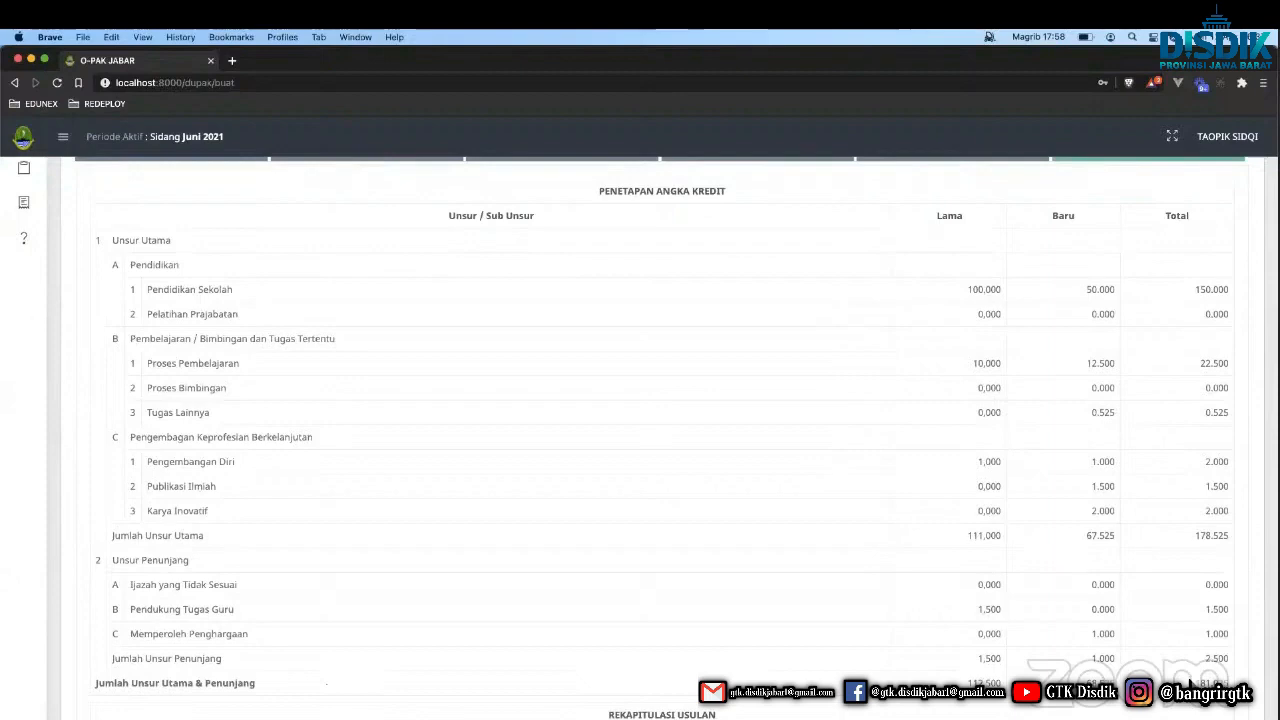
scroll(1185, 665, down, 5)
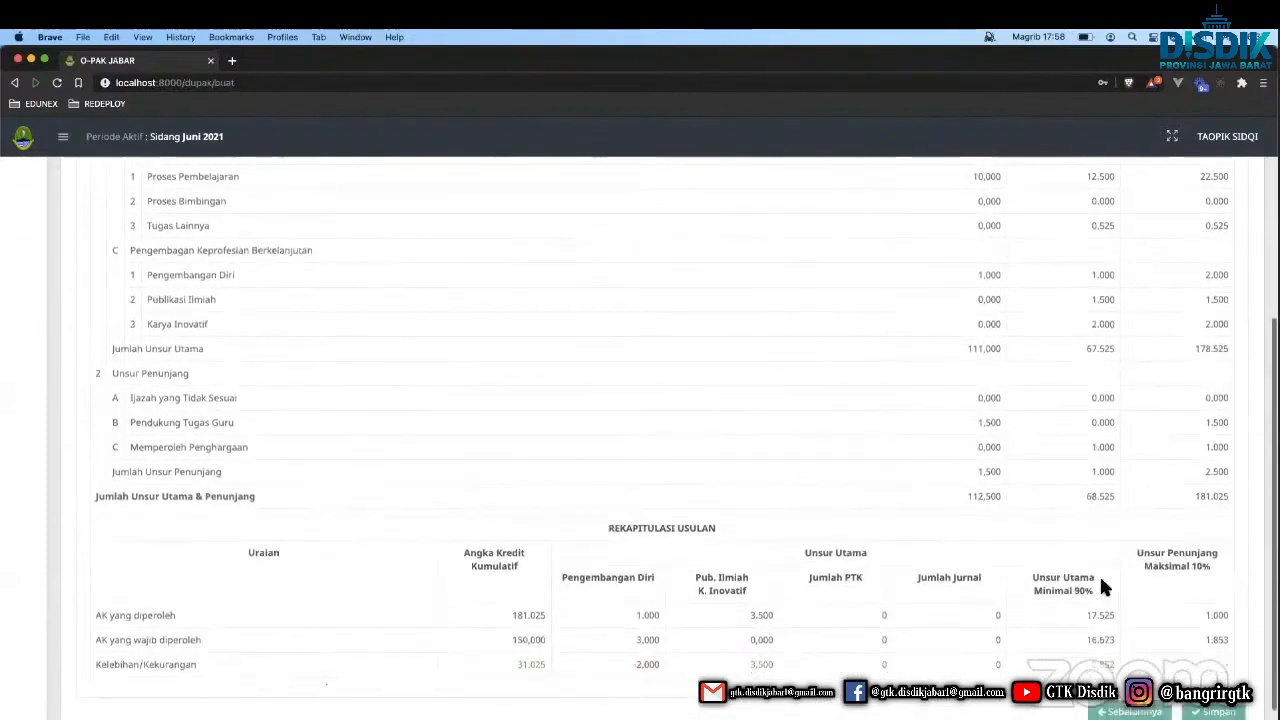
Review the earned credits: 181.025 cumulative, 1.000 Pengembangan Diri, 3.500 Pub. Ilmiah, 17.525 Unsur Utama.
triple_click(645, 527)
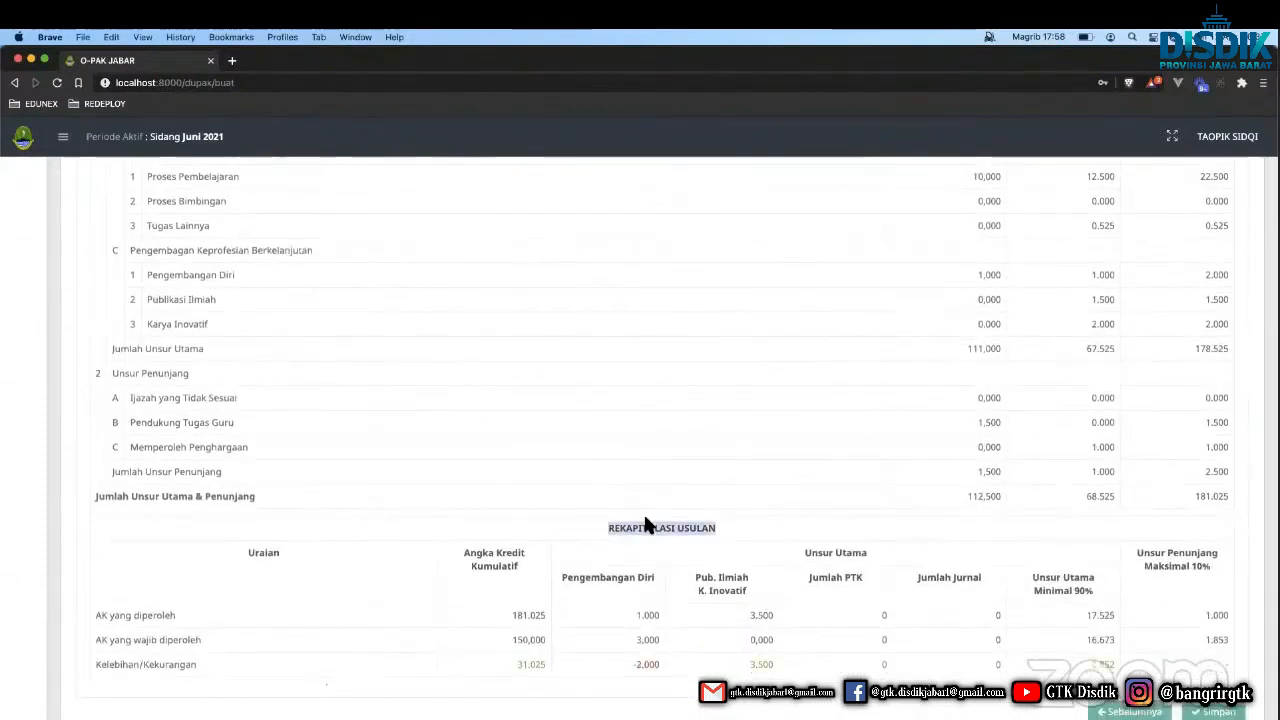
triple_click(229, 610)
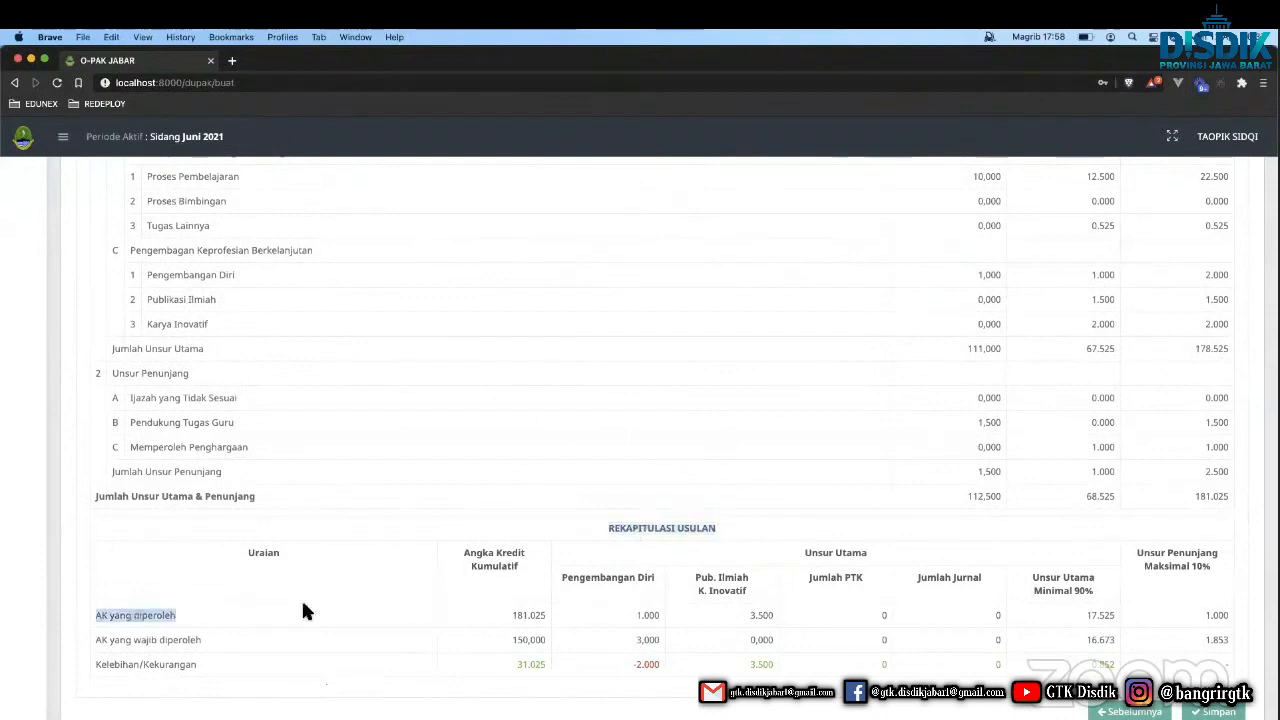
double_click(528, 617)
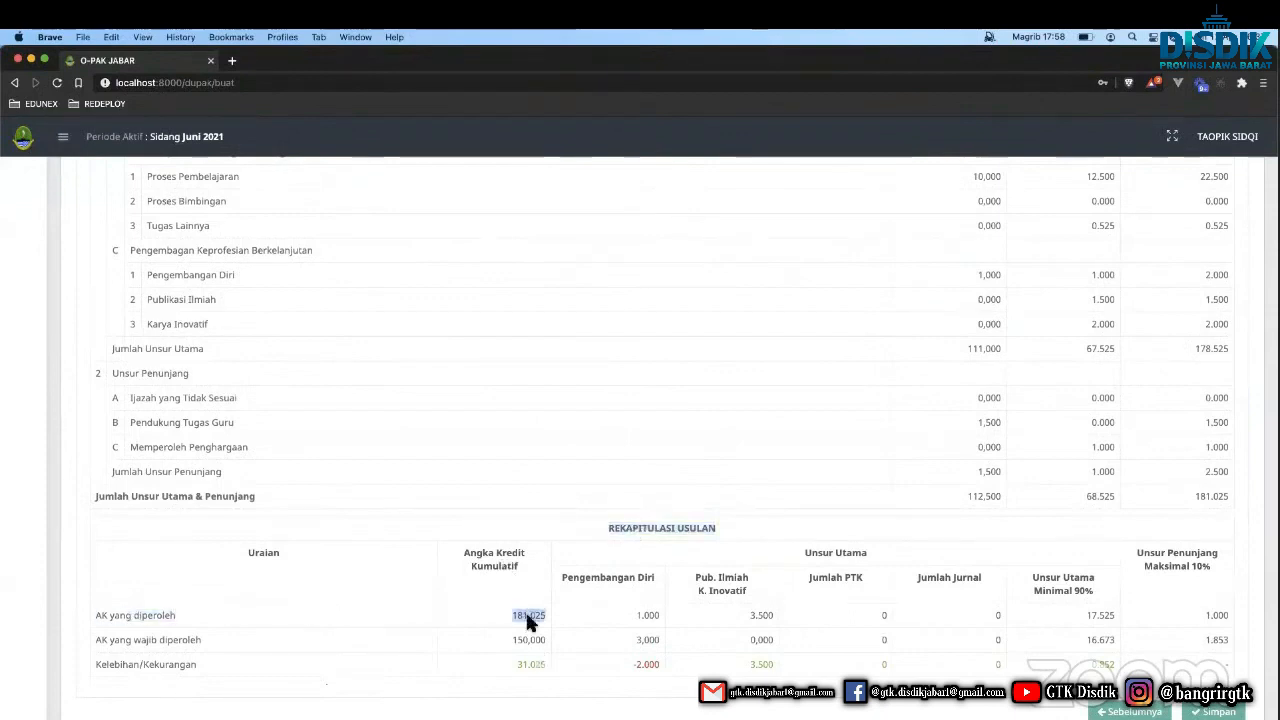
double_click(617, 615)
double_click(723, 615)
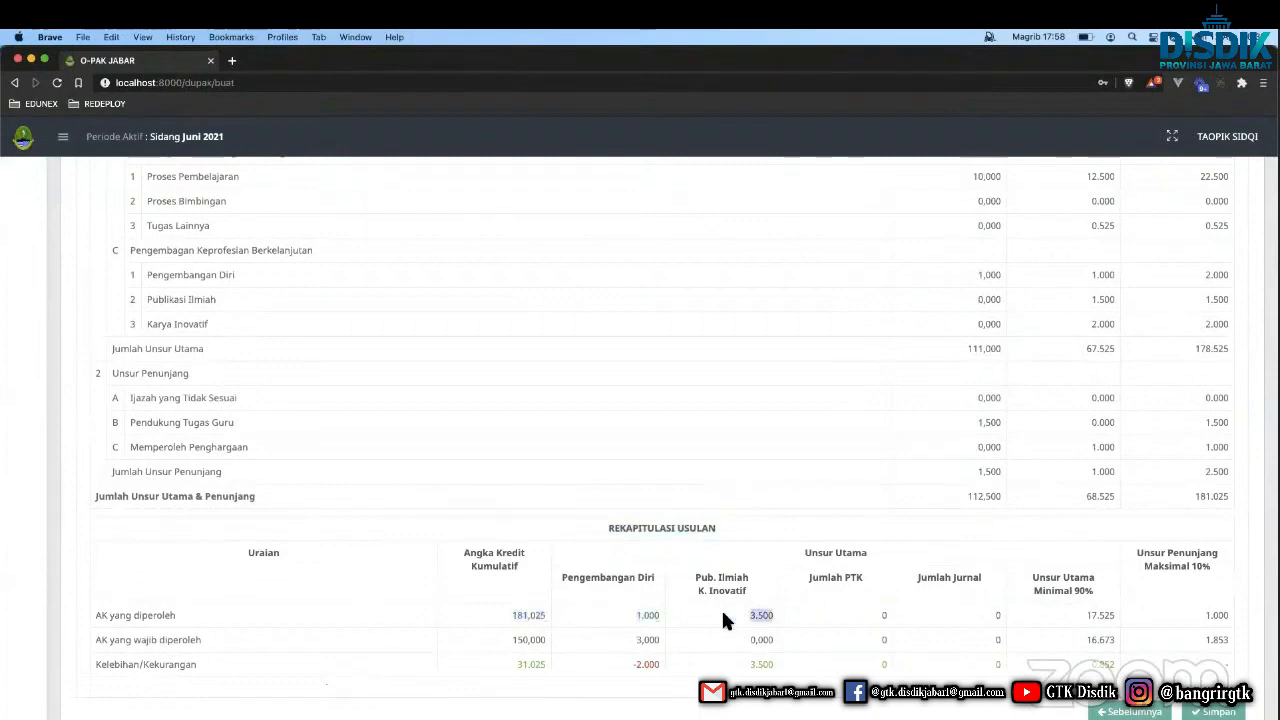
double_click(831, 609)
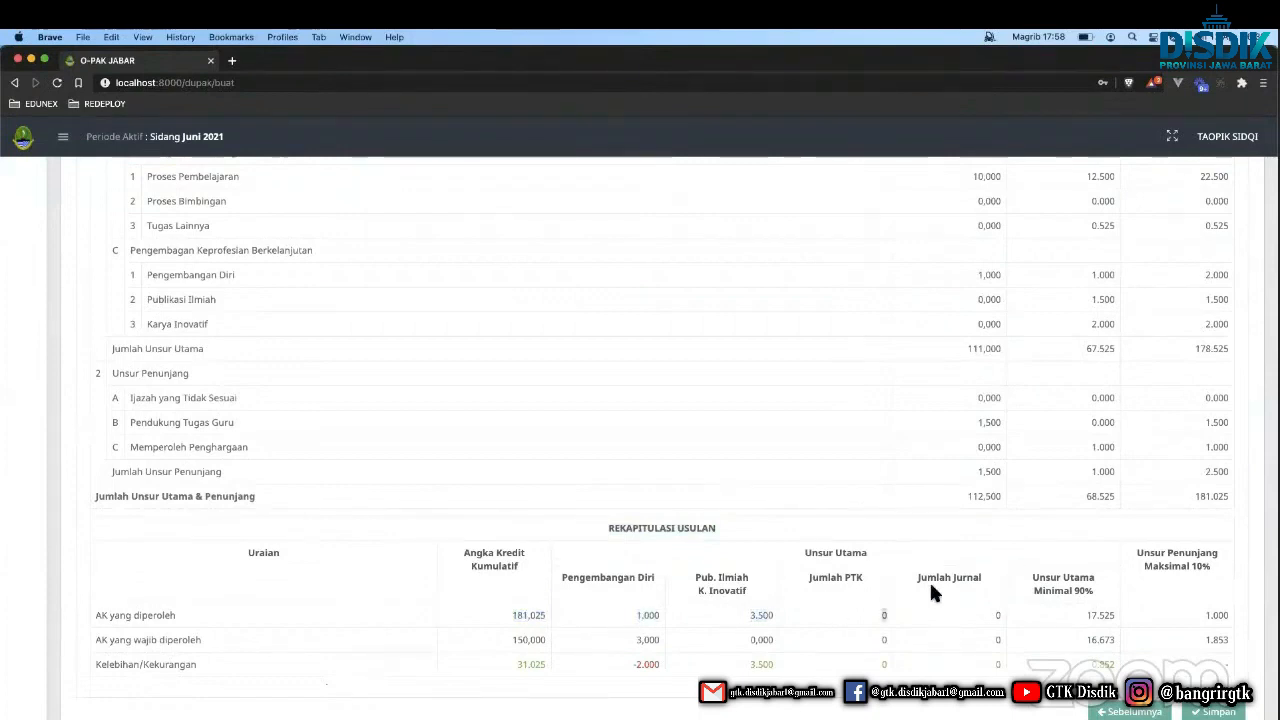
click(951, 616)
double_click(1071, 617)
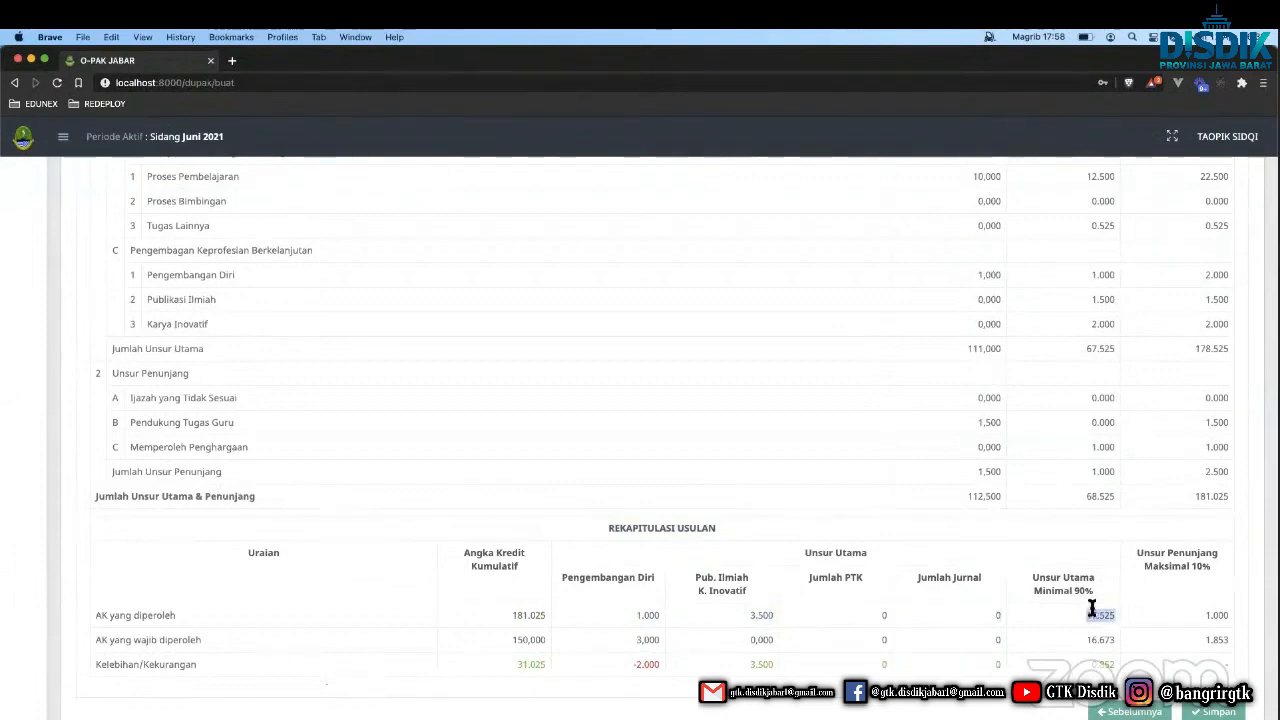
Review the required credits: 150.000 cumulative, 3.000 Pengembangan Diri, 0.000 Pub. Ilmiah.
double_click(180, 640)
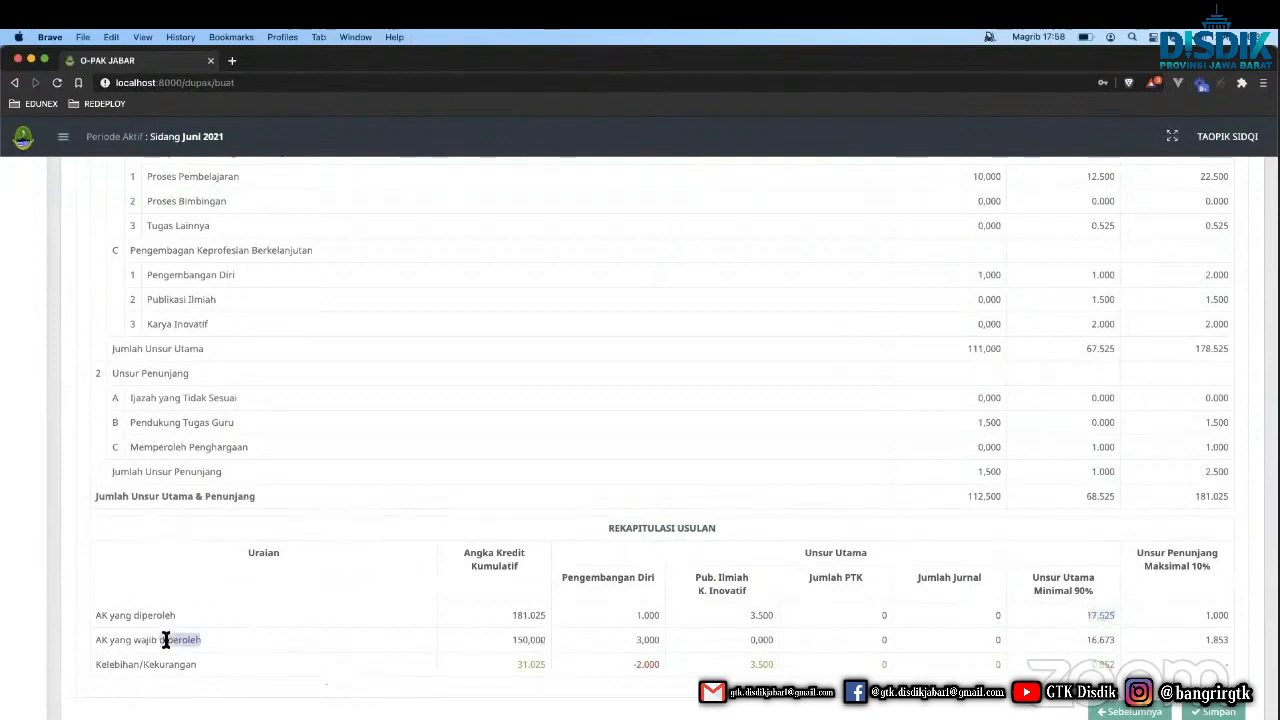
click(293, 627)
double_click(530, 639)
double_click(648, 639)
double_click(526, 639)
double_click(643, 639)
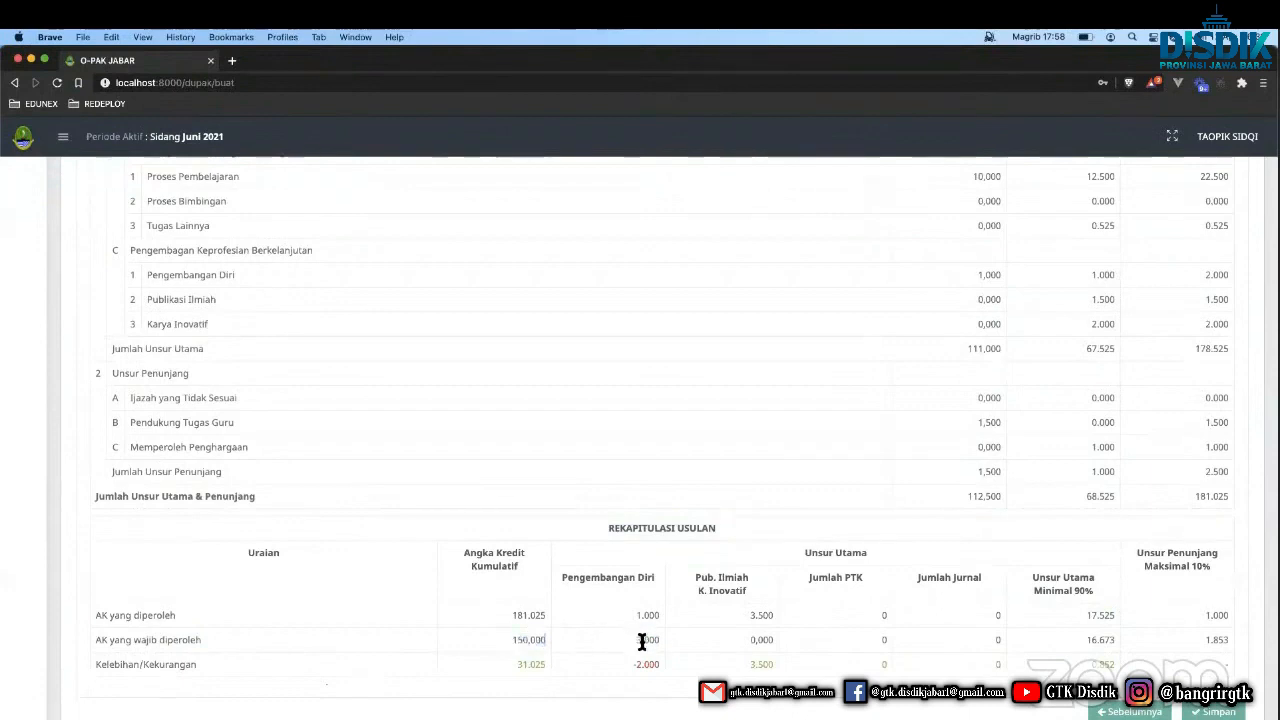
double_click(760, 639)
click(860, 640)
Note the 31.025 cumulative surplus and -2.000 Pengembangan Diri shortfall, then save the DUPAK.
scroll(502, 660, down, 2)
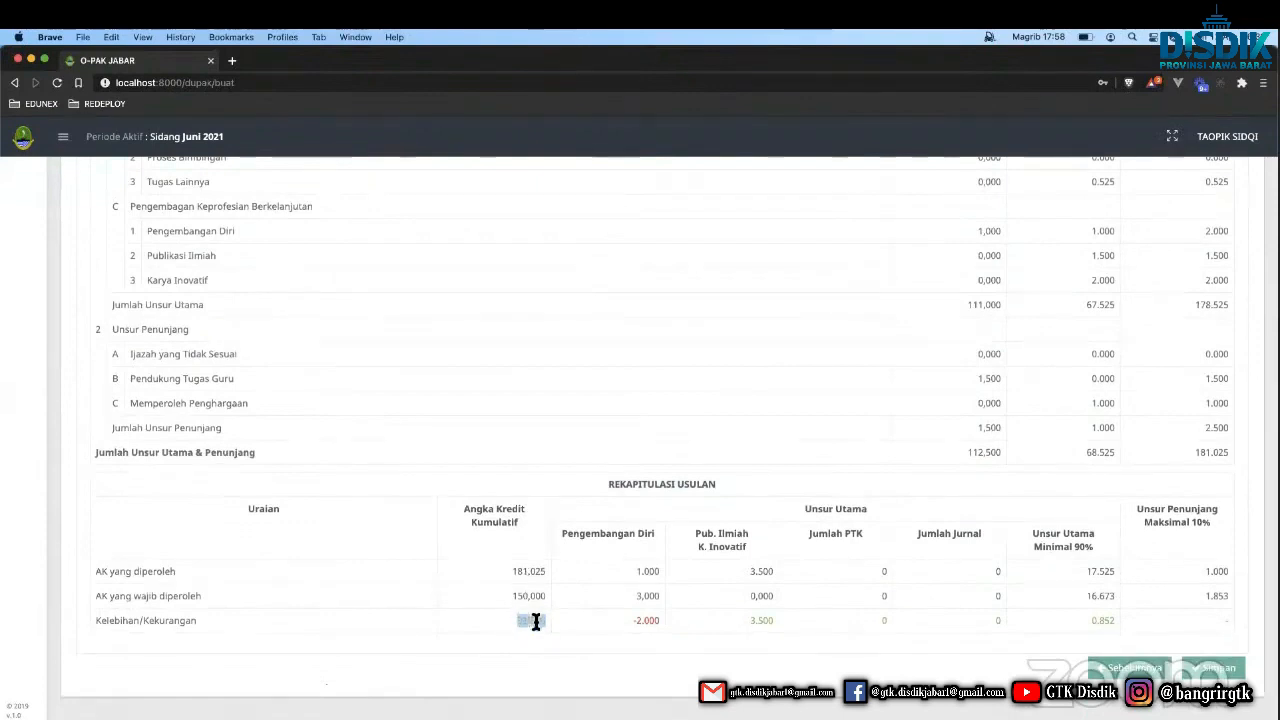
click(534, 621)
drag(534, 621, 526, 623)
double_click(526, 571)
drag(636, 622, 649, 623)
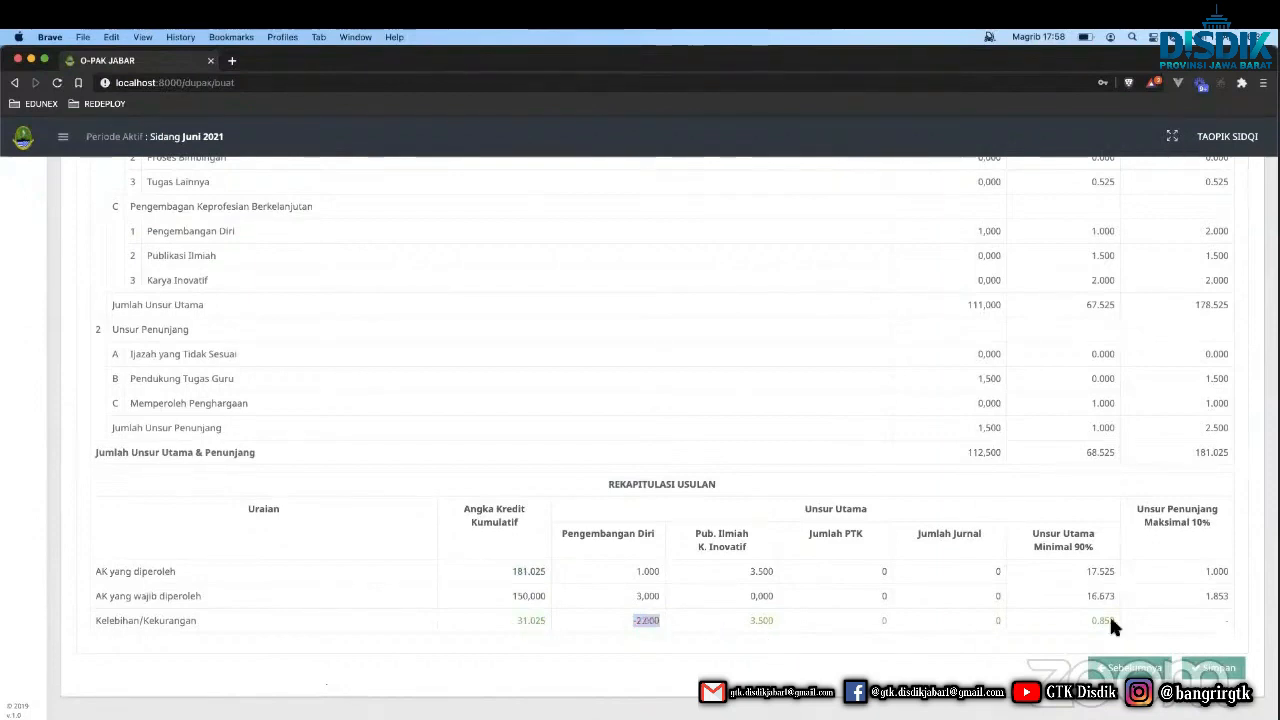
click(1213, 667)
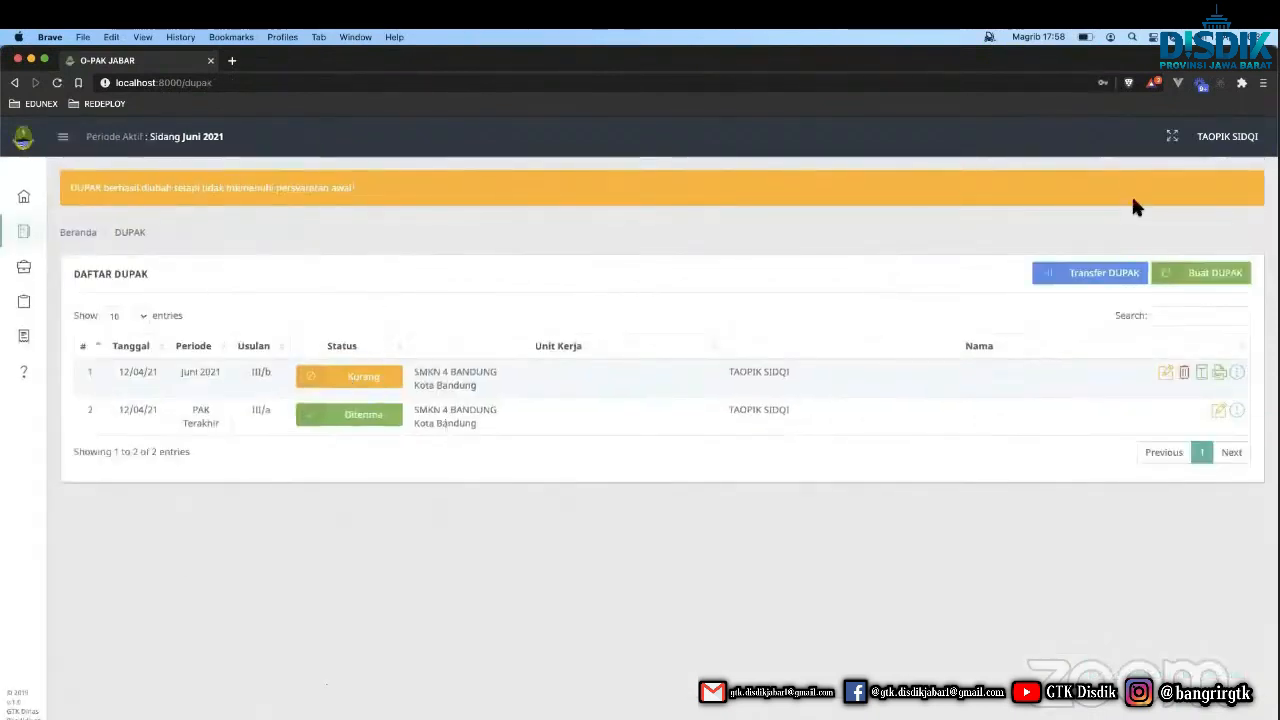
Reopen the June 2021 DUPAK for editing and advance past Pendidikan to Penugasan.
click(1253, 192)
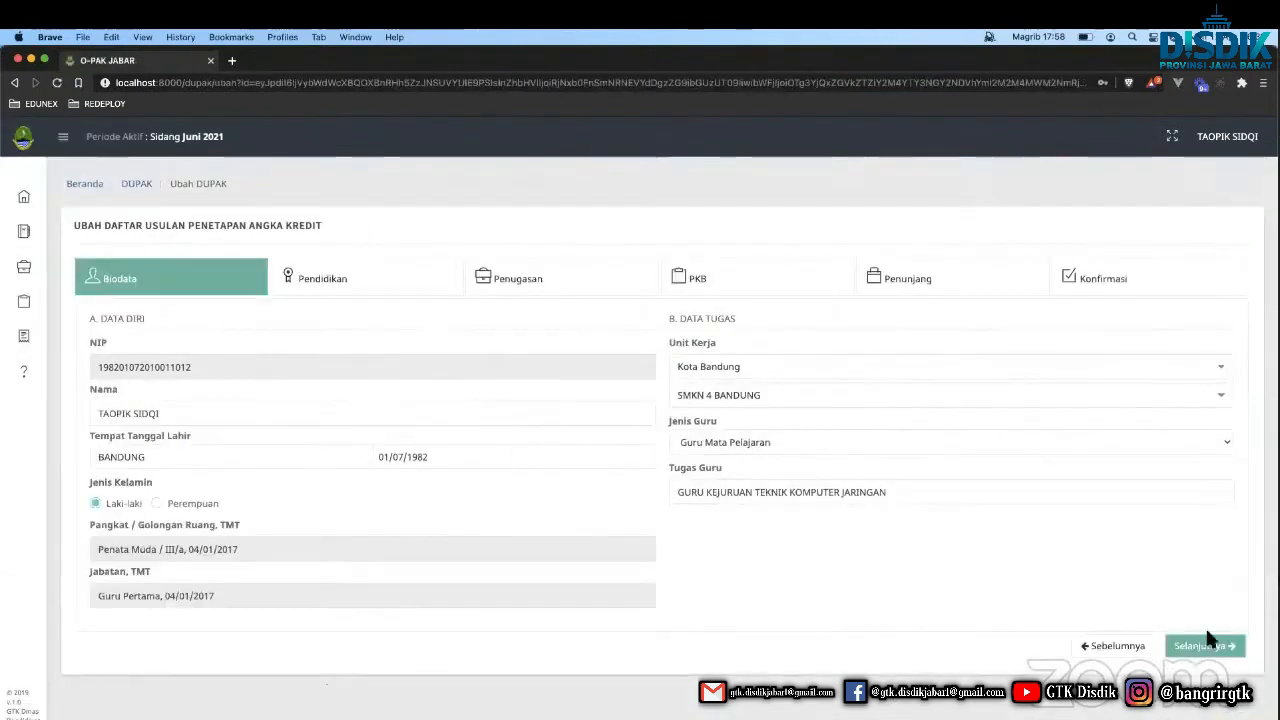
click(1208, 642)
click(1203, 550)
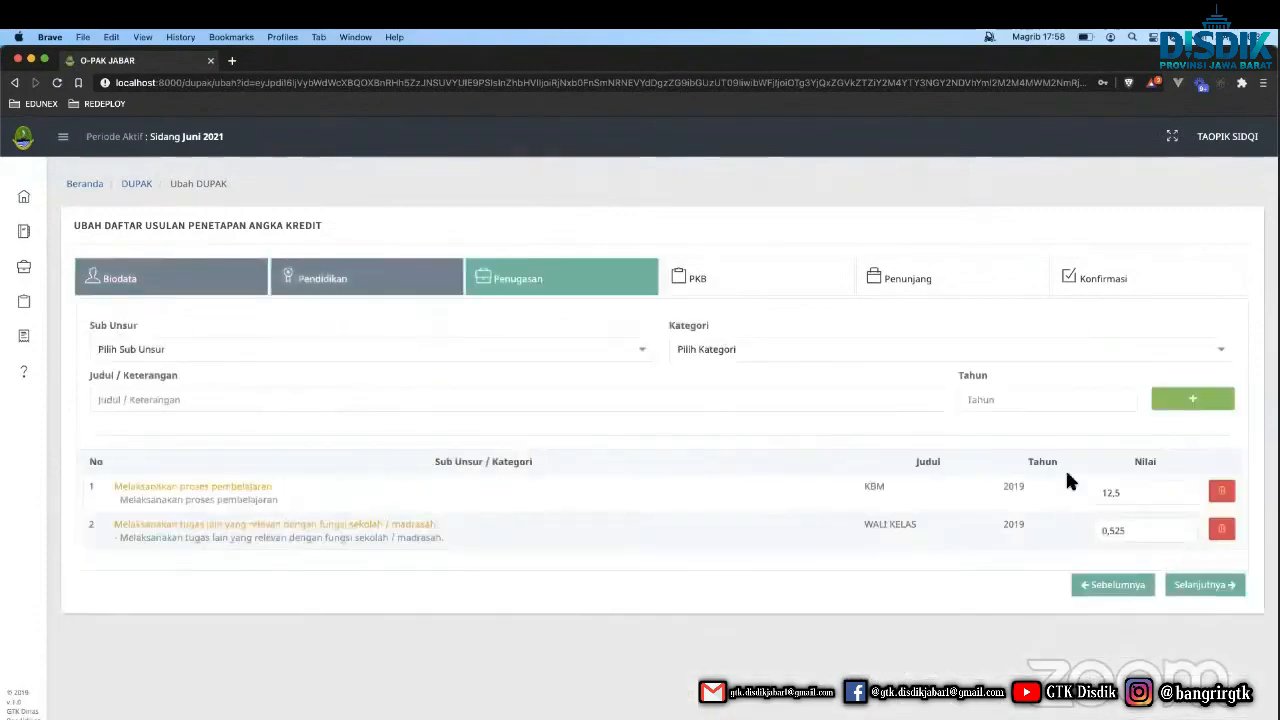
On PKB, choose Diklat fungsional with the 'Lamanya antara 81 s.d. 180 jam' category.
click(1190, 545)
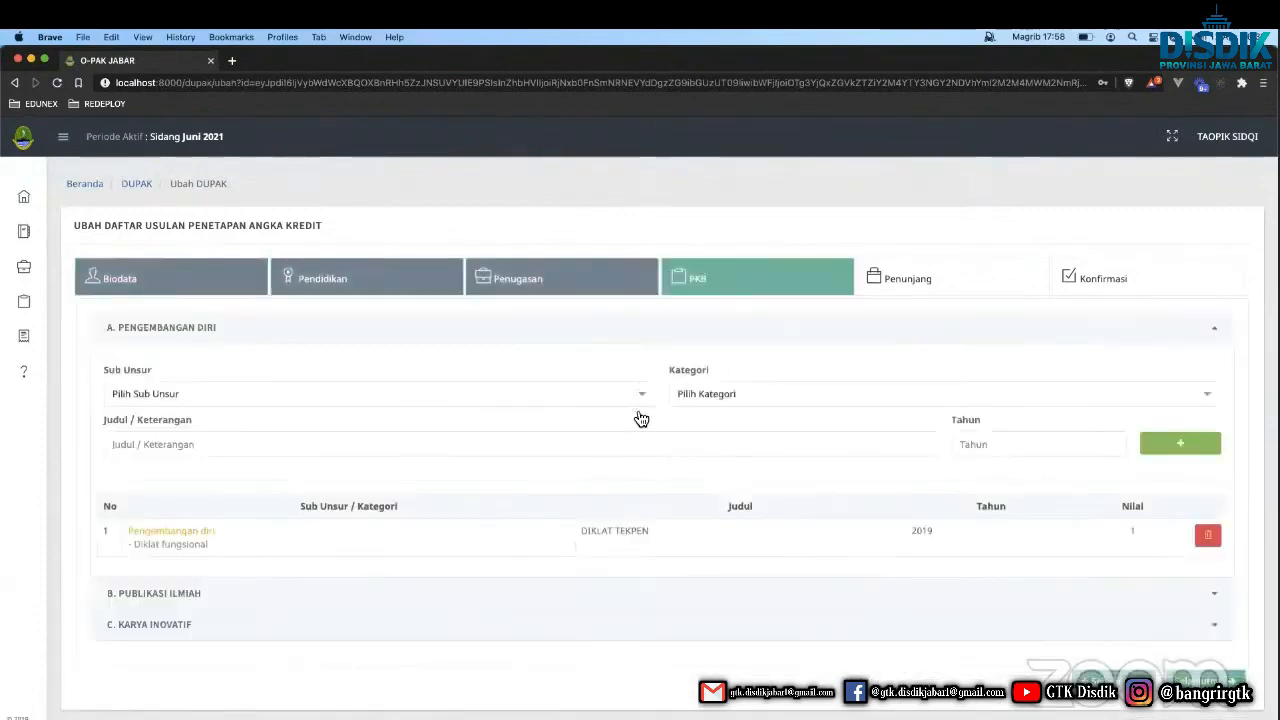
click(394, 395)
click(313, 469)
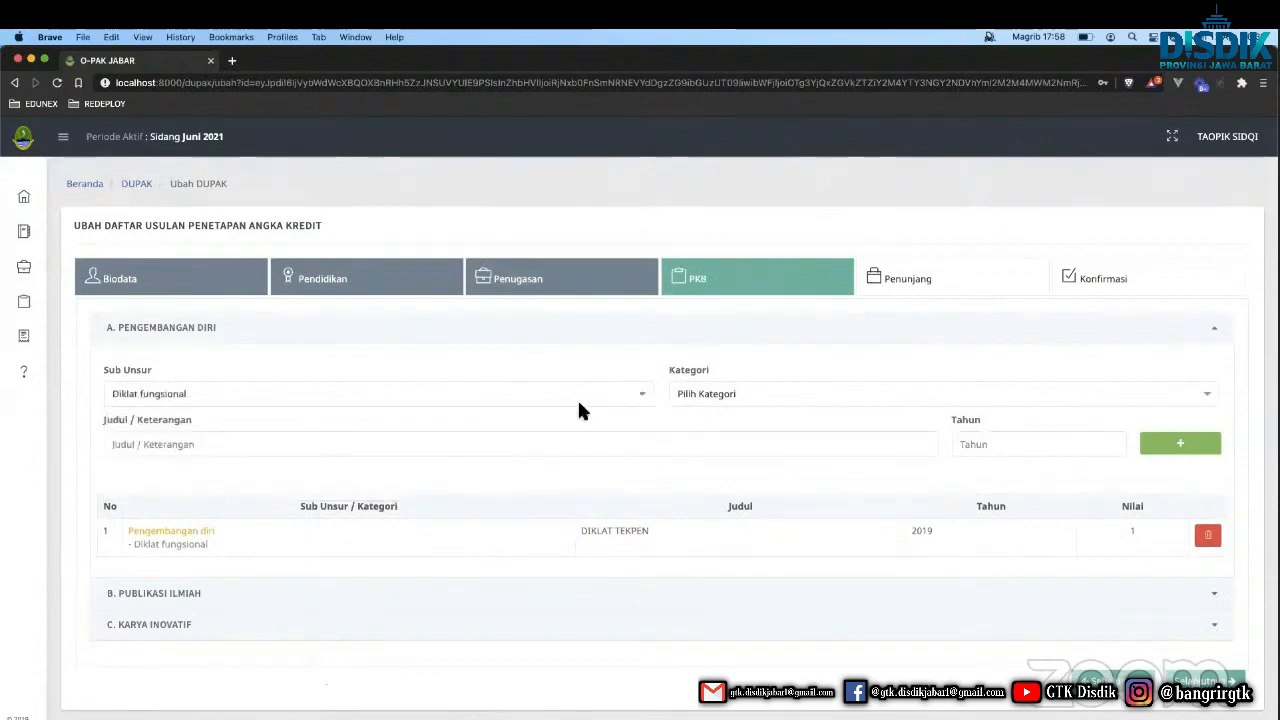
click(694, 402)
scroll(725, 517, down, 1)
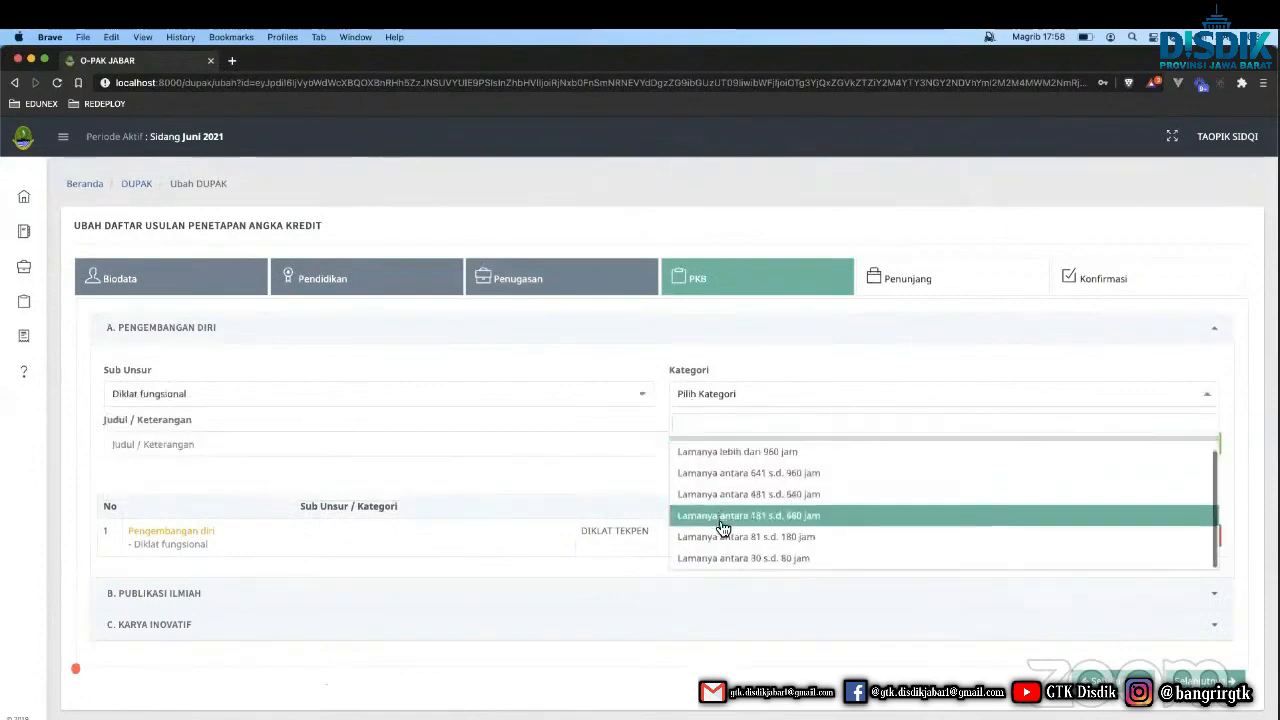
click(727, 536)
Add the training 'DIKLAT' for year 2020 to the table and proceed to the Konfirmasi recap.
click(536, 433)
text(DIKLAT)
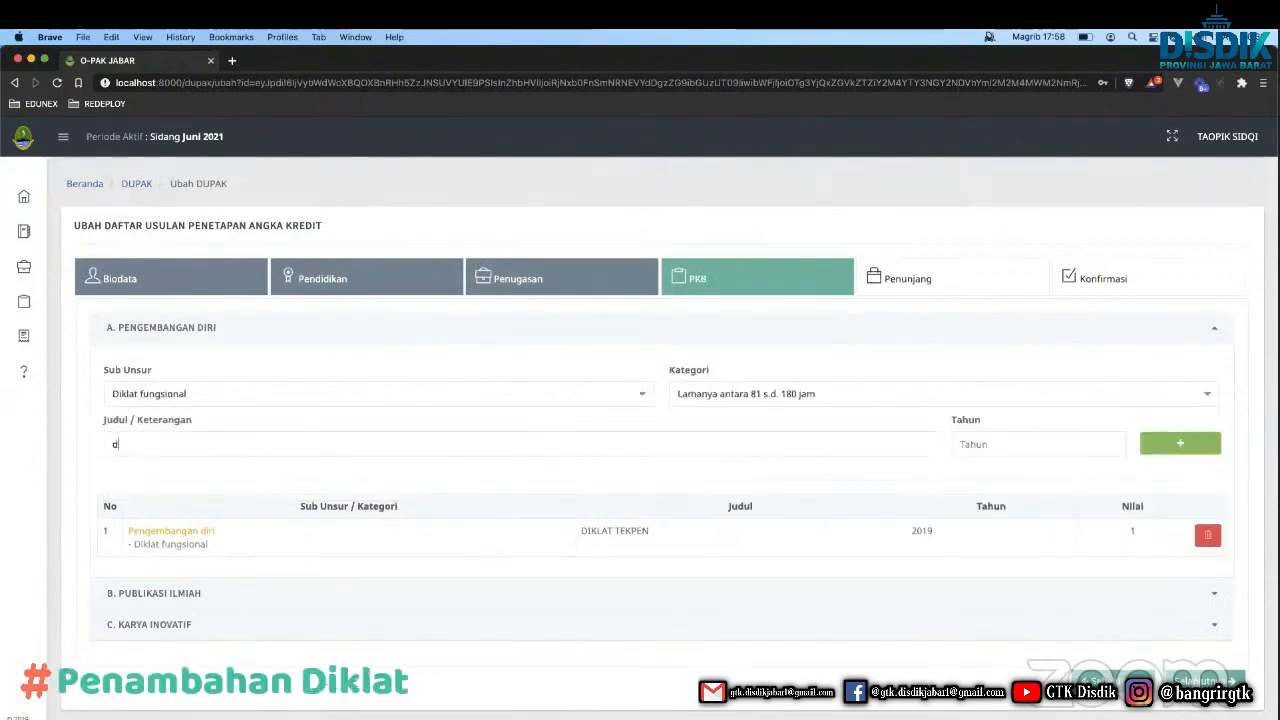
key(Tab)
text(2)
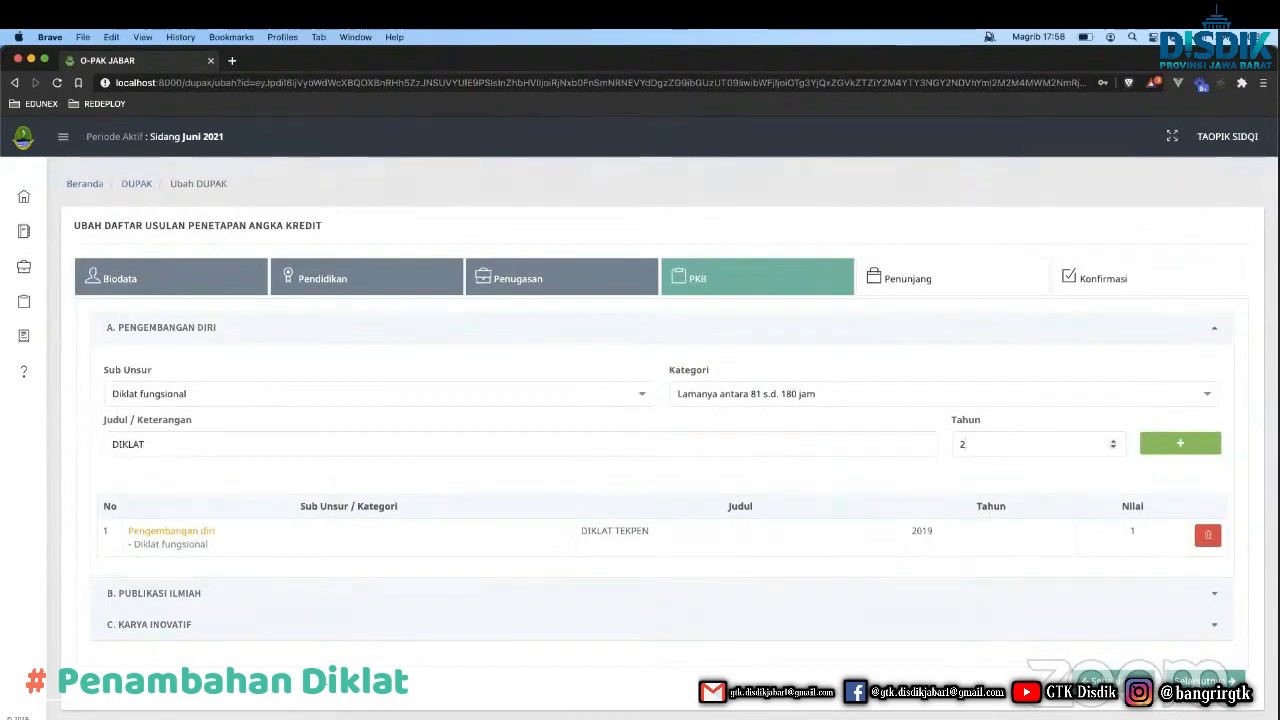
click(1176, 445)
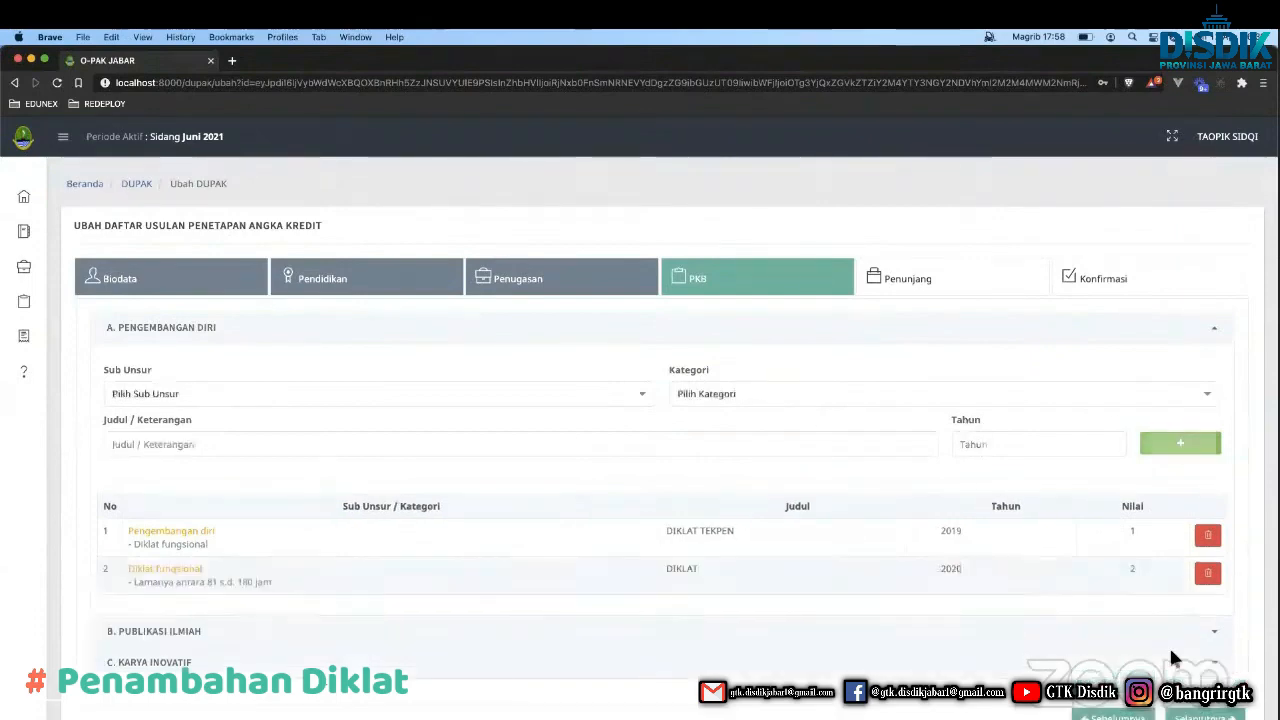
click(1180, 716)
click(1186, 550)
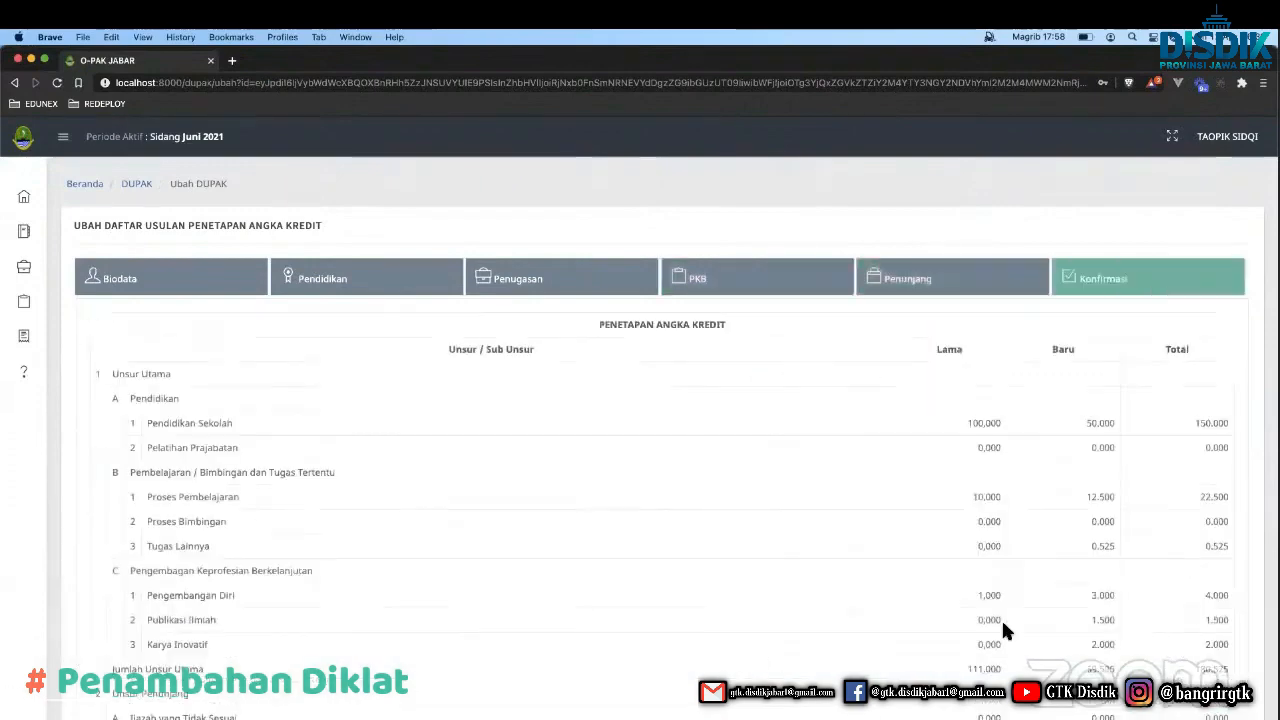
scroll(1001, 618, down, 5)
scroll(1001, 618, down, 2)
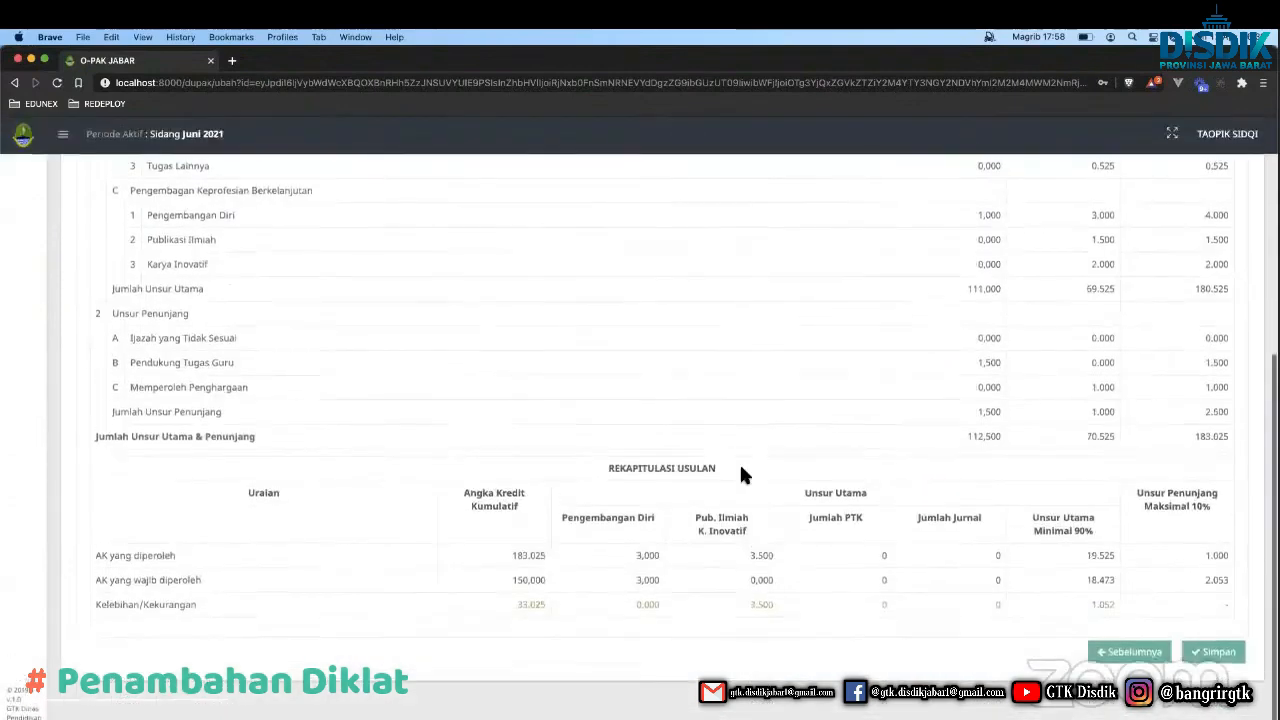
double_click(643, 594)
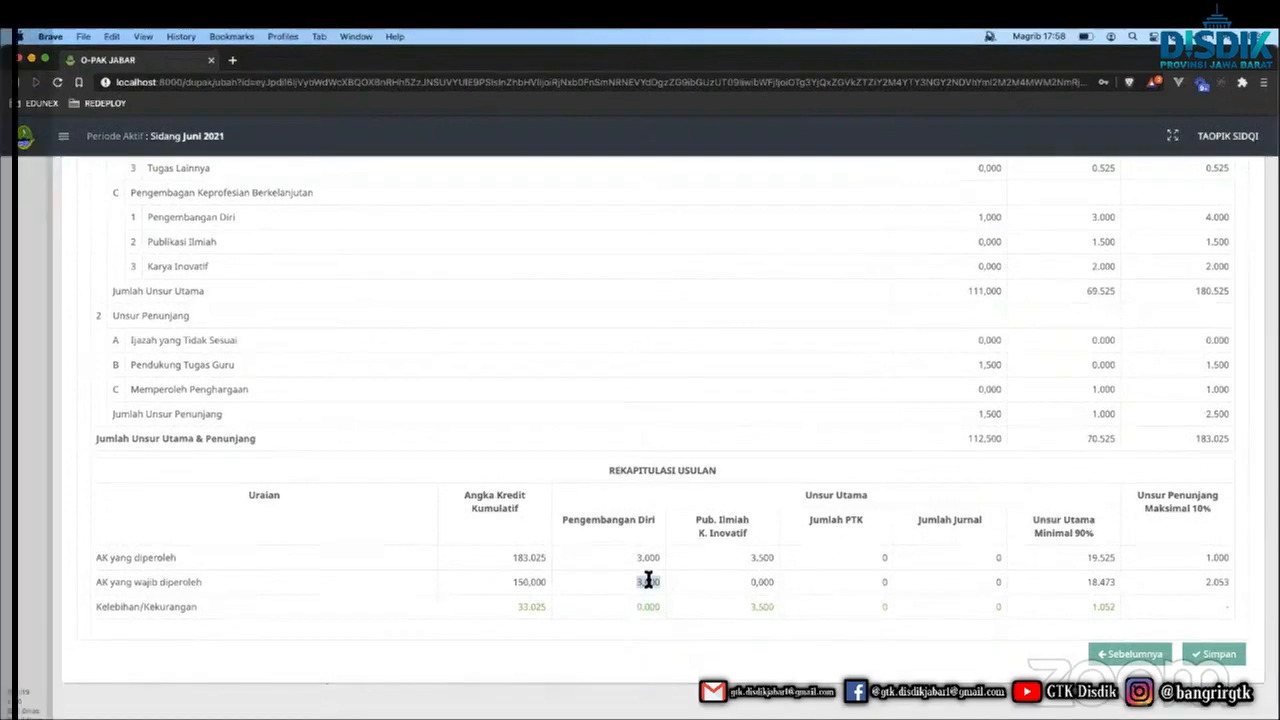